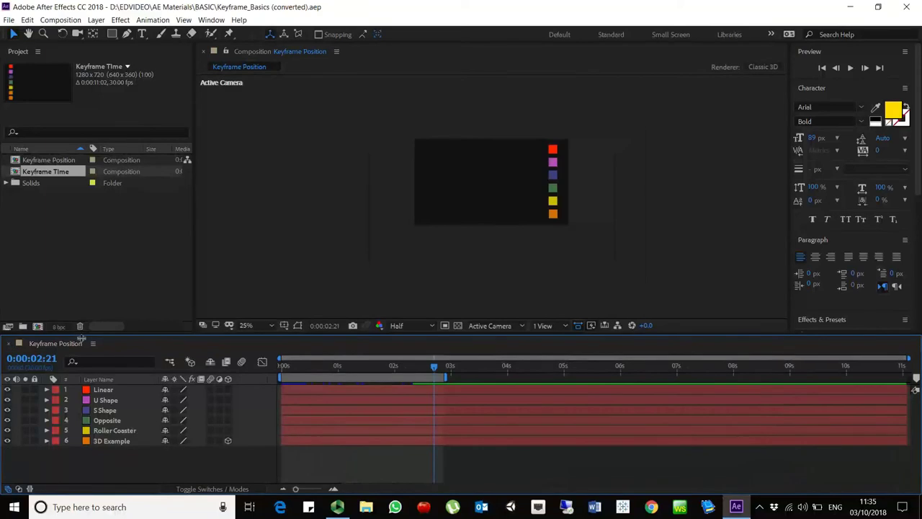
Step: Fit the composition to its viewer and adjust the height split between the viewer and the timeline to give the viewer more room
left_click_drag(77, 336, 86, 284)
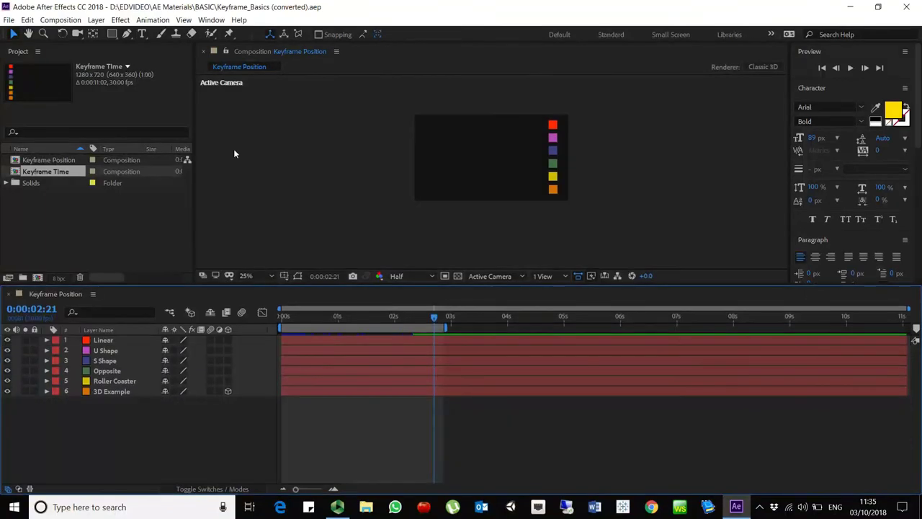
left_click(272, 277)
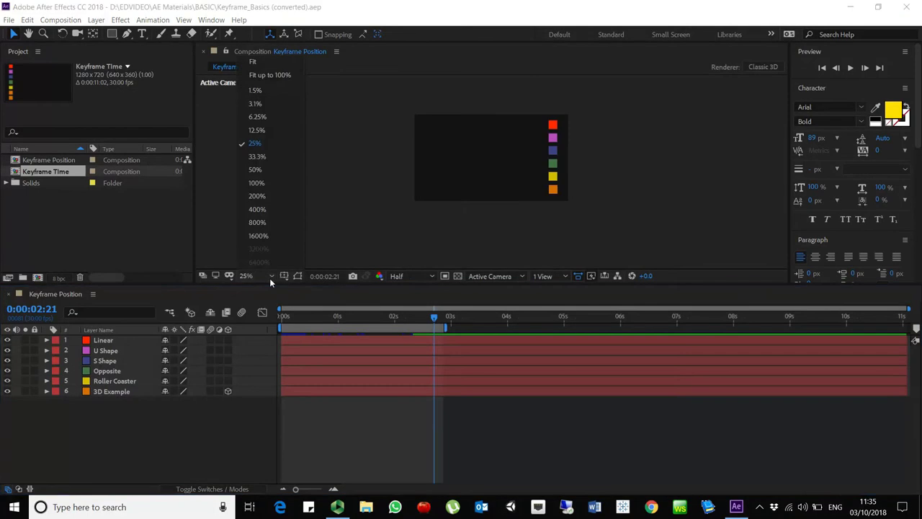
left_click(274, 68)
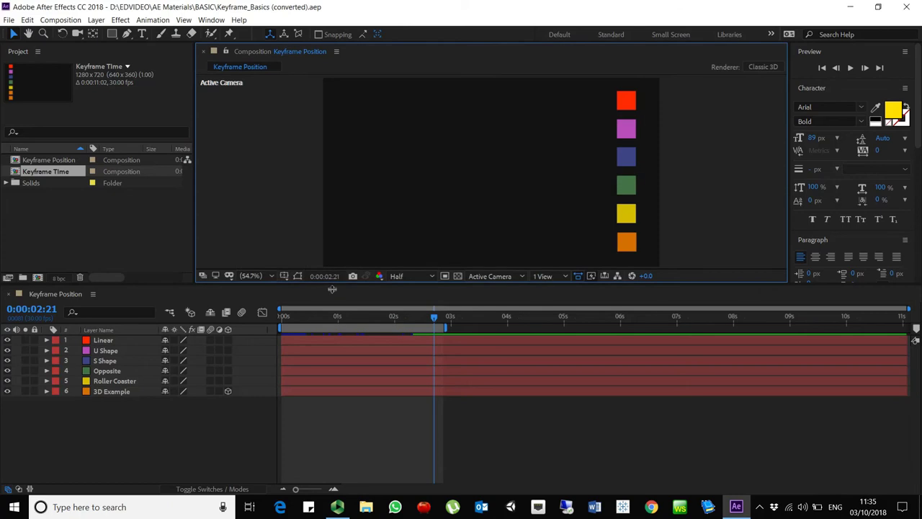
left_click_drag(328, 287, 326, 345)
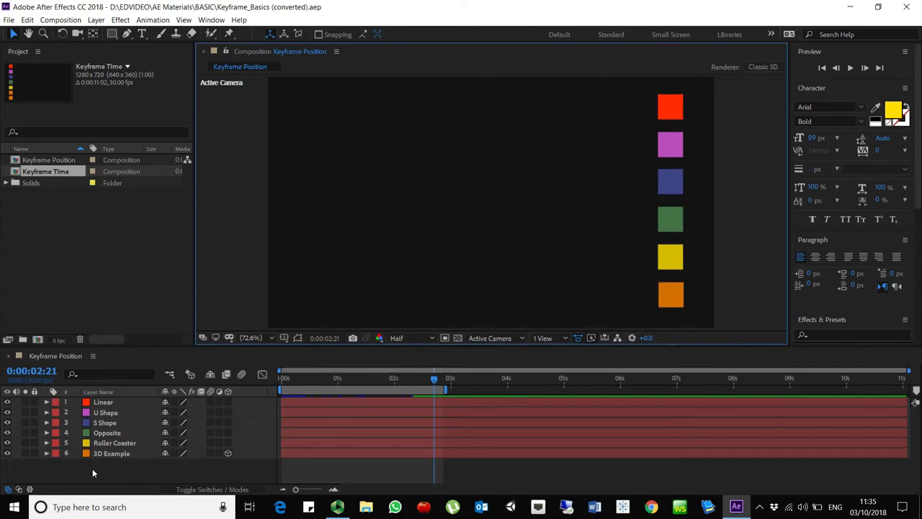
Step: Preview the motion of all six squares from the first frame and return the playhead to the start
left_click_drag(331, 379, 188, 364)
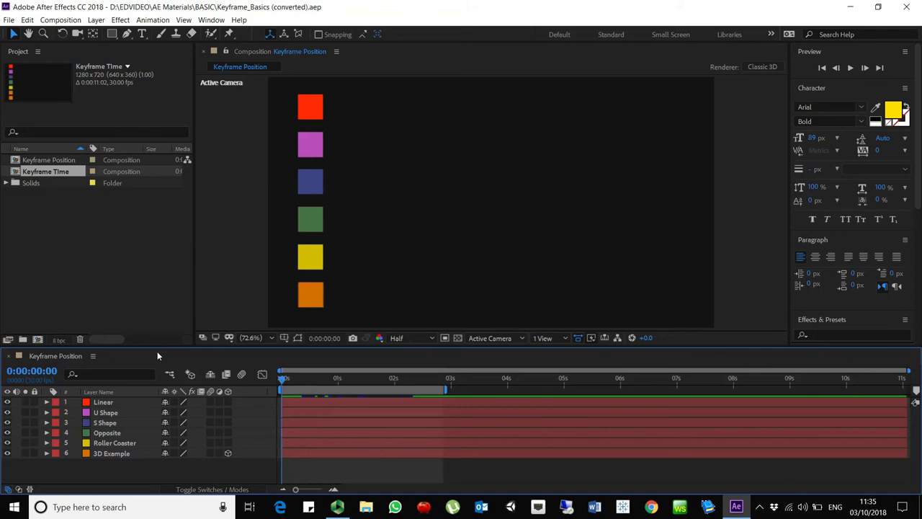
key("space")
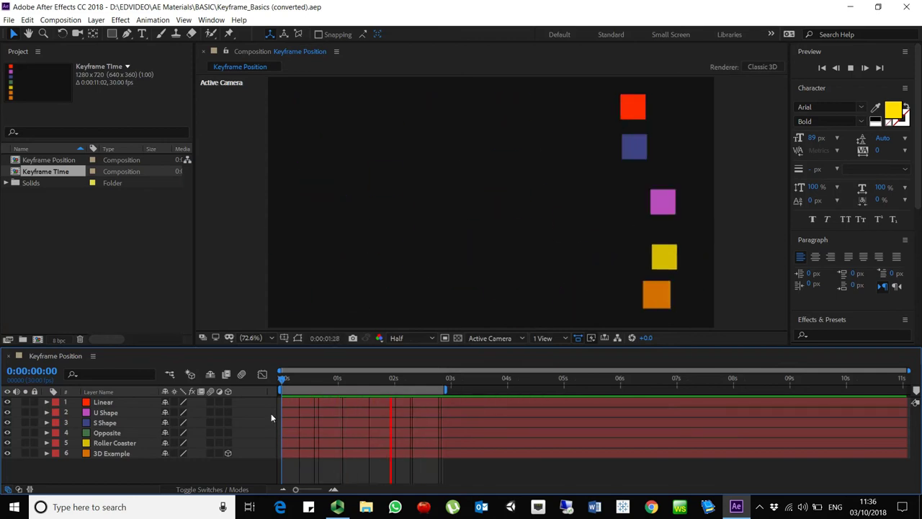
key("space")
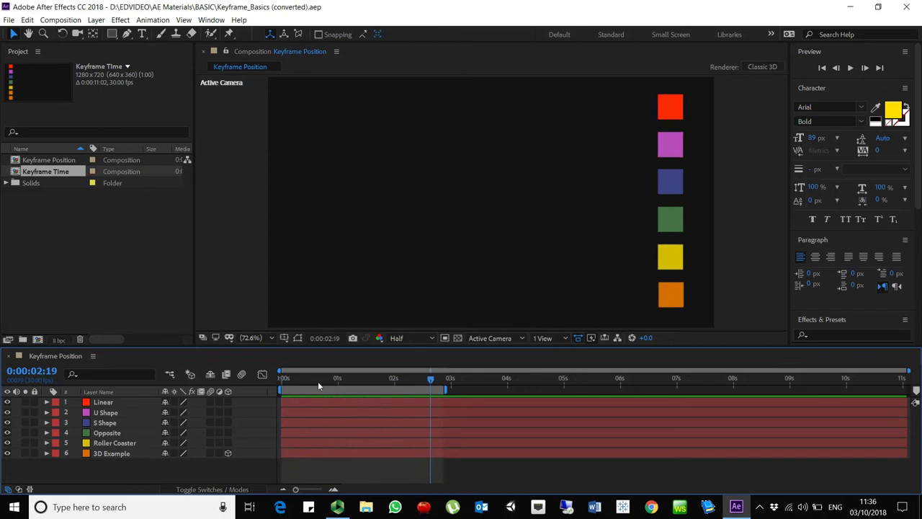
left_click_drag(318, 381, 280, 378)
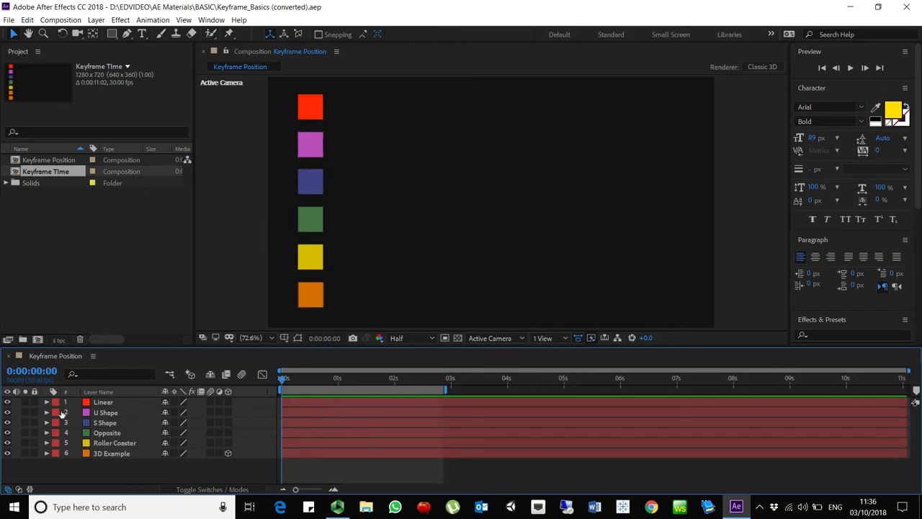
Step: Solo the Linear layer and preview the red square's motion on its own
left_click(108, 403)
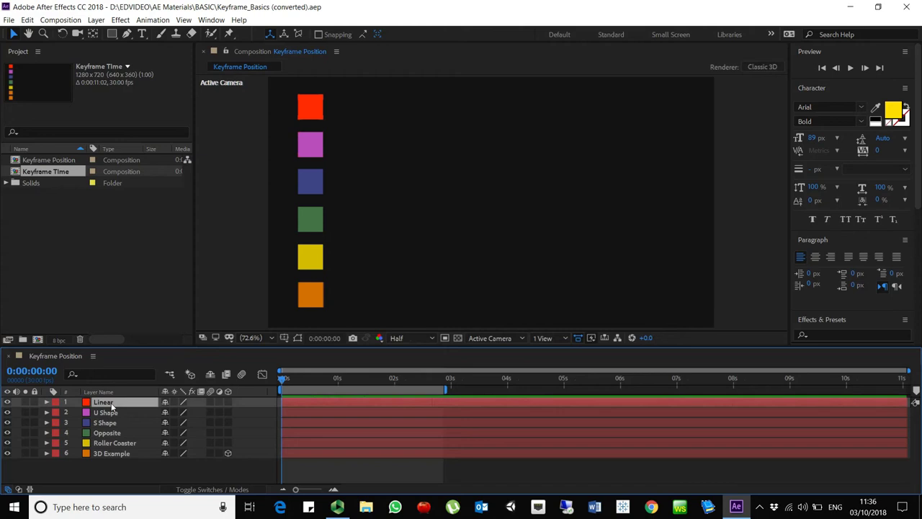
left_click(26, 402)
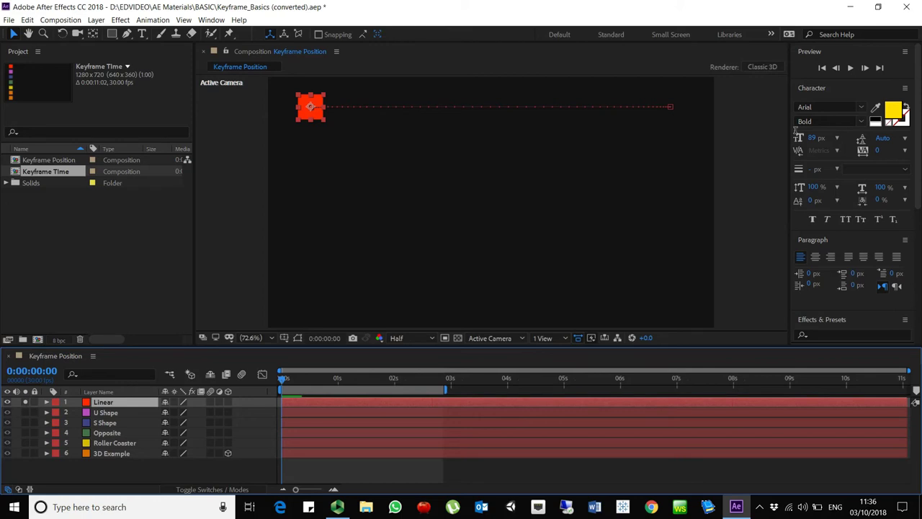
key("space")
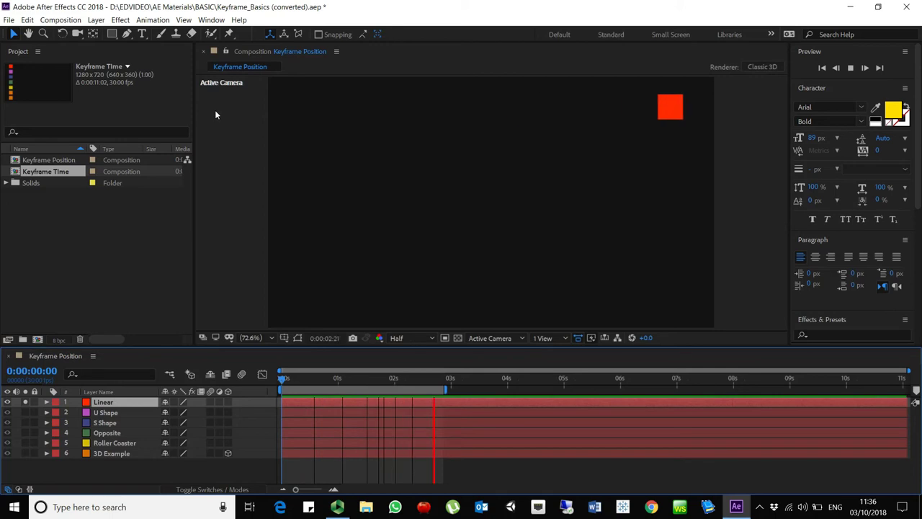
key("space")
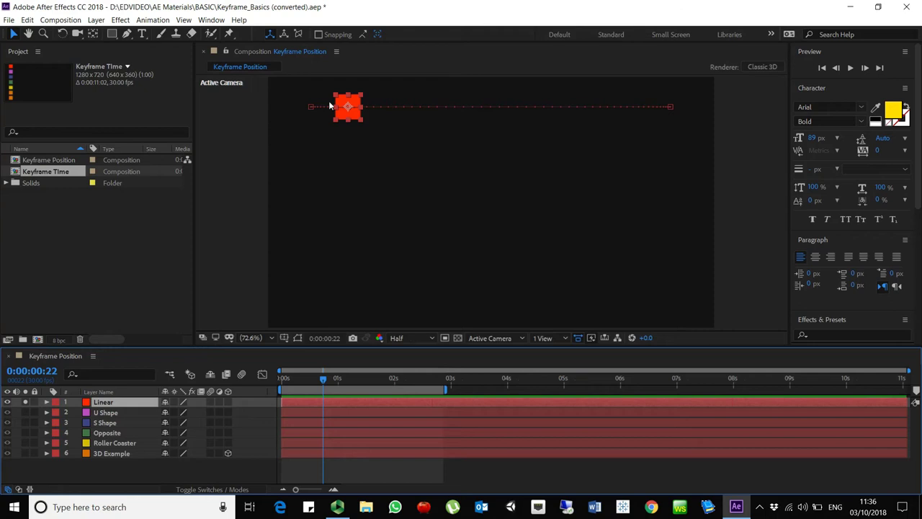
Step: Expand the Linear layer's Transform properties, select its Position keyframes and visit them at 0:00:00:10 and 0:00:02:10
left_click(46, 402)
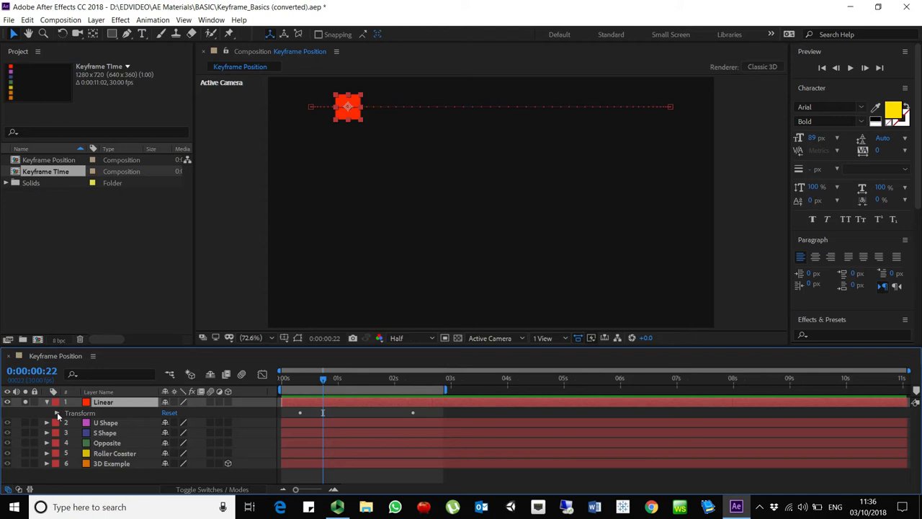
left_click(57, 413)
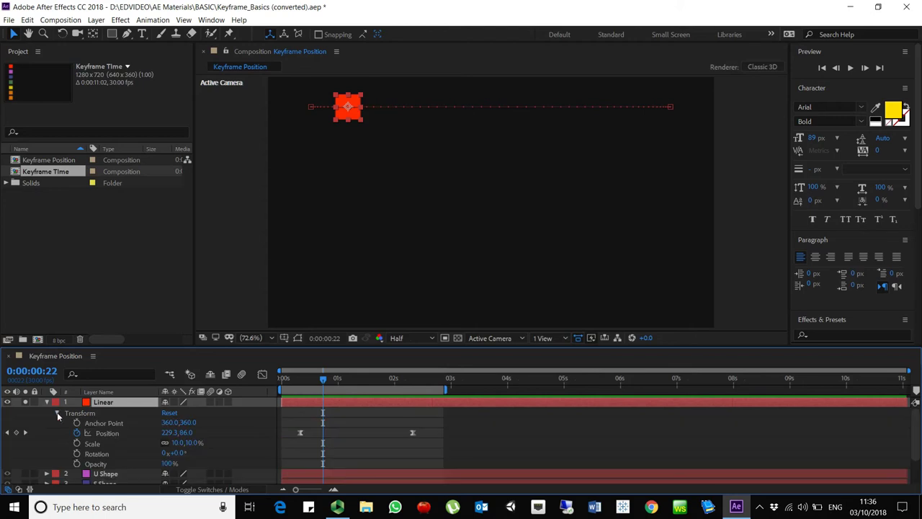
left_click(110, 432)
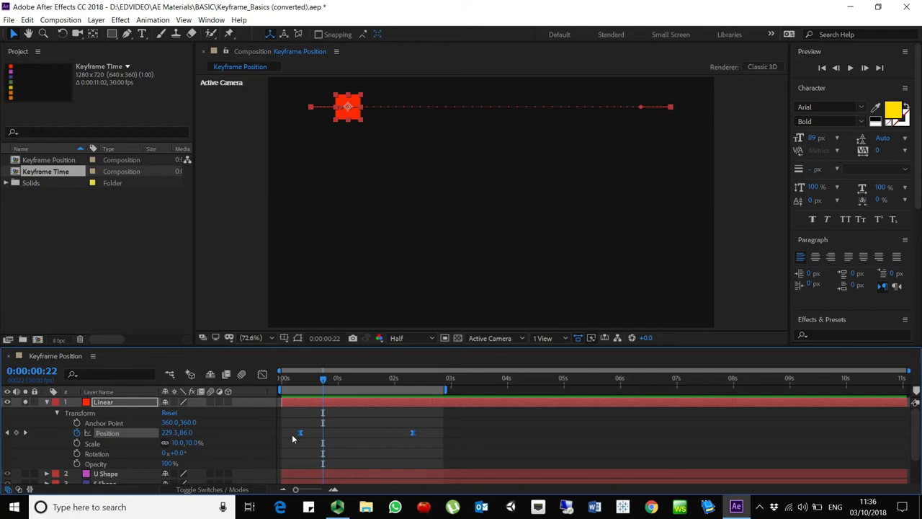
left_click(299, 375)
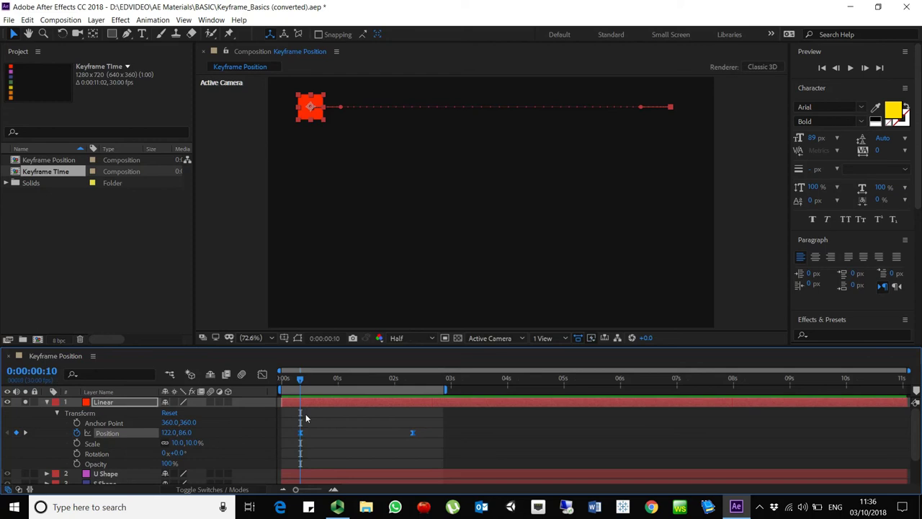
left_click(412, 379)
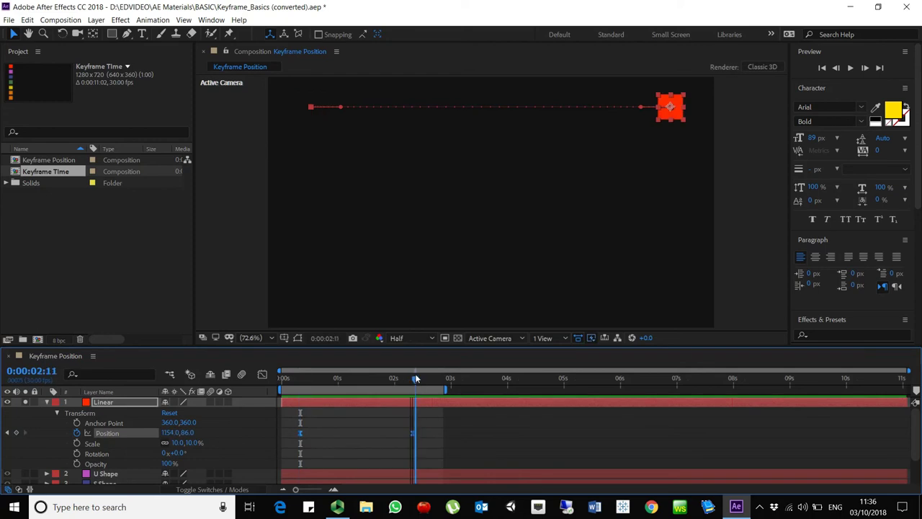
left_click(413, 374)
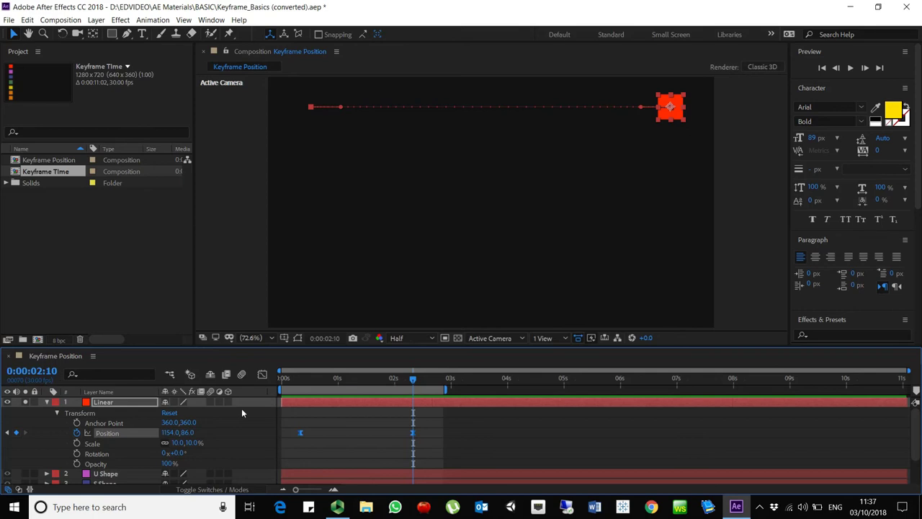
Step: Bend the red square's straight motion path into a U-shaped curve with the end keyframe's direction handle, and preview the motion
left_click(641, 107)
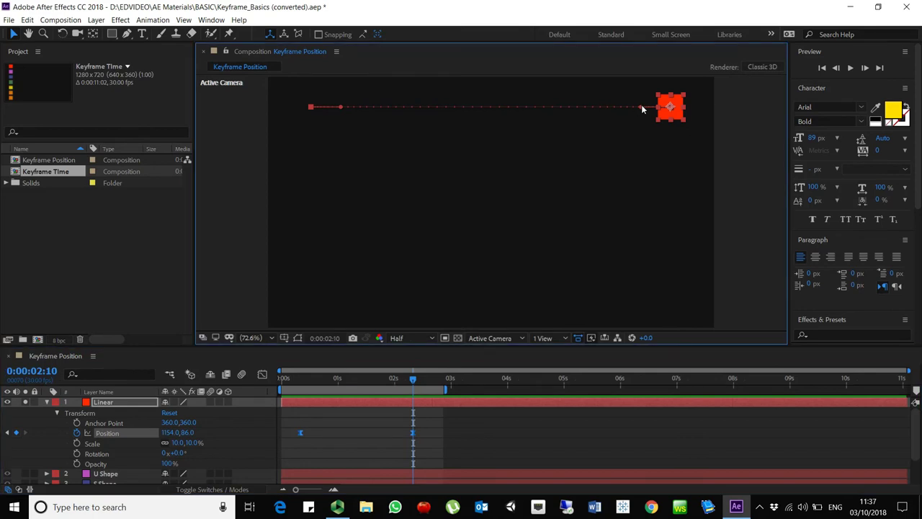
left_click_drag(640, 106, 504, 456)
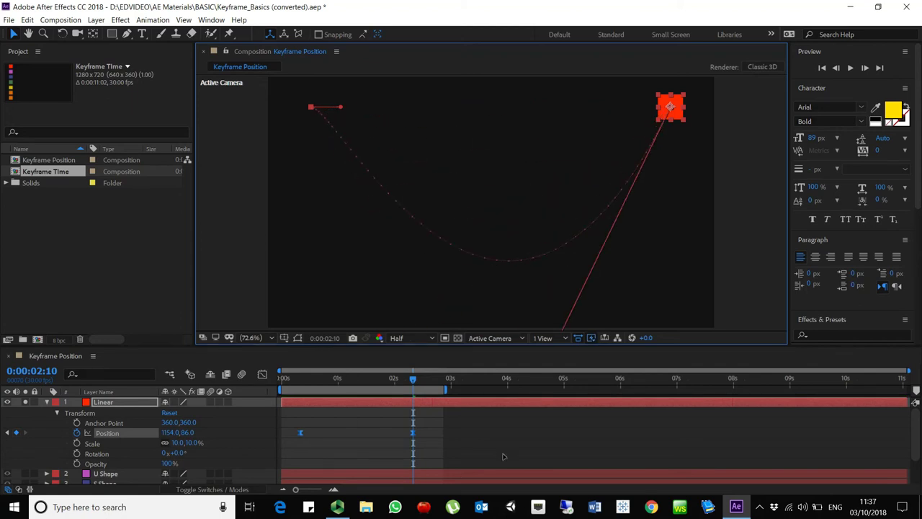
key("space")
key("space")
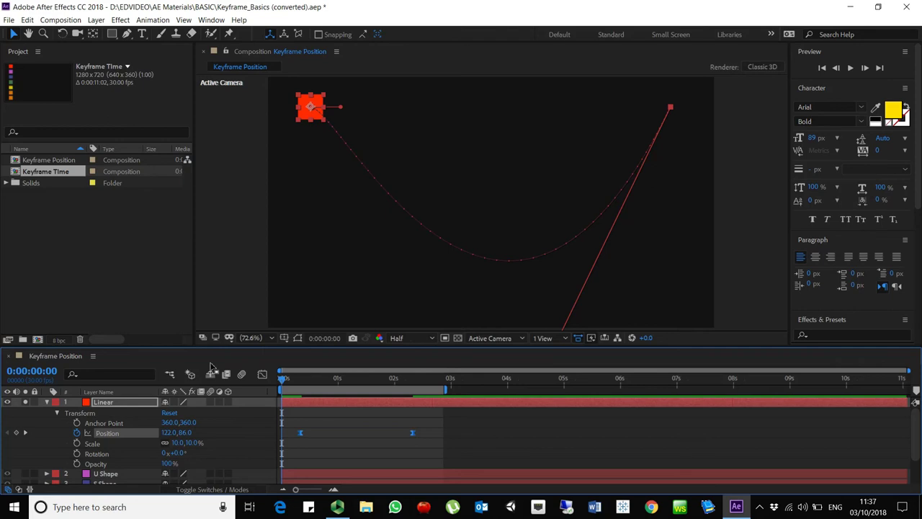
key("space")
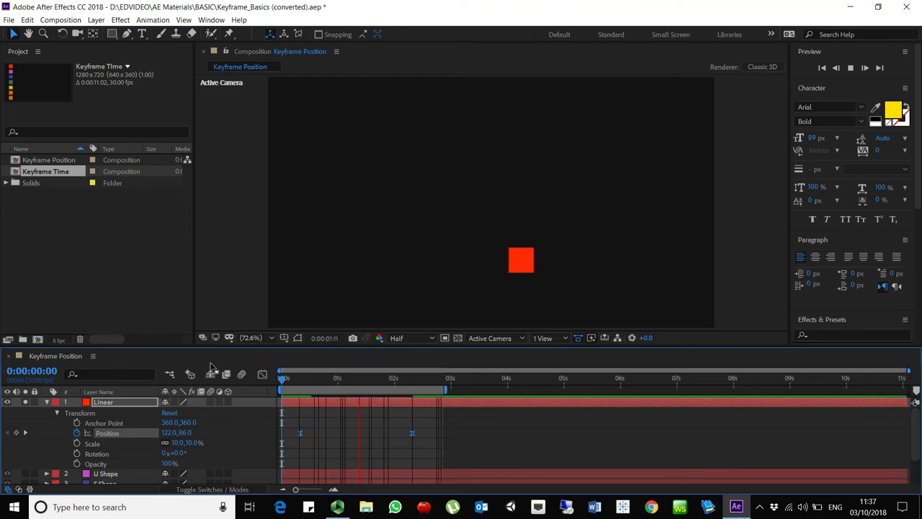
key("space")
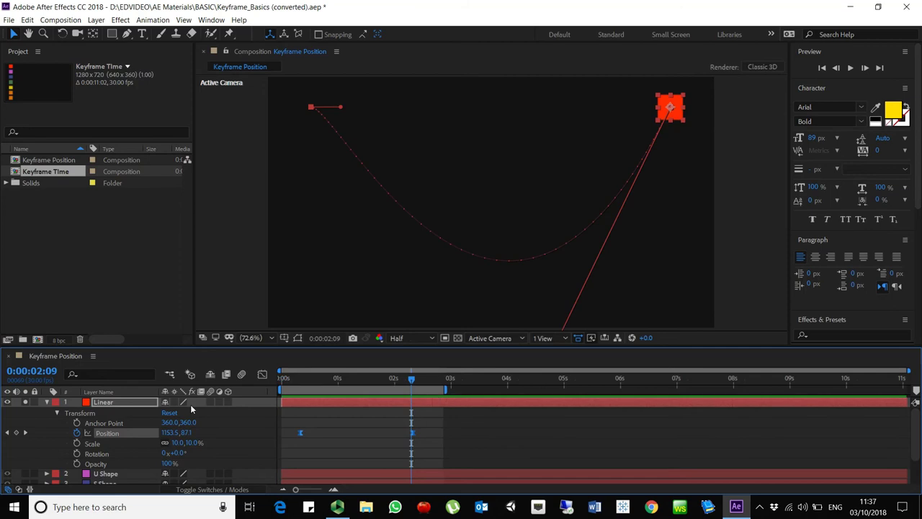
Step: Convert both Position keyframes of the Linear layer from eased to linear interpolation
left_click(305, 433)
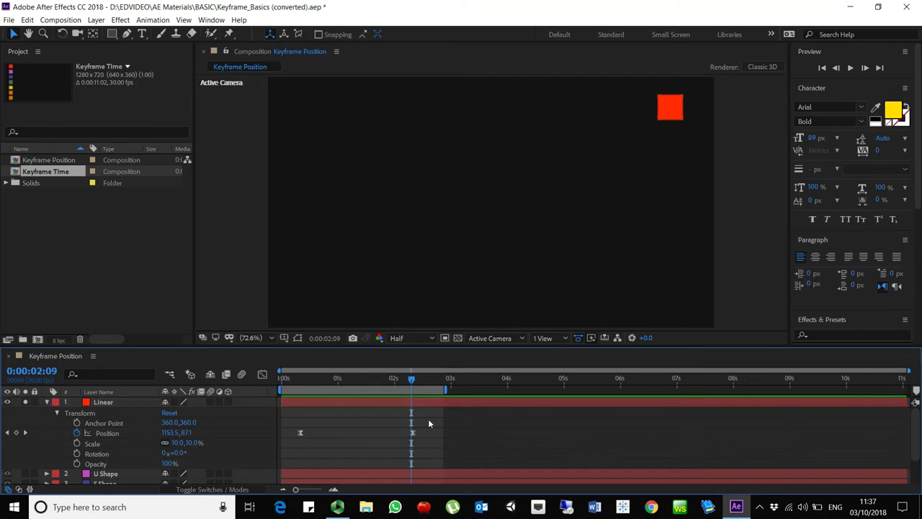
left_click_drag(428, 418, 294, 449)
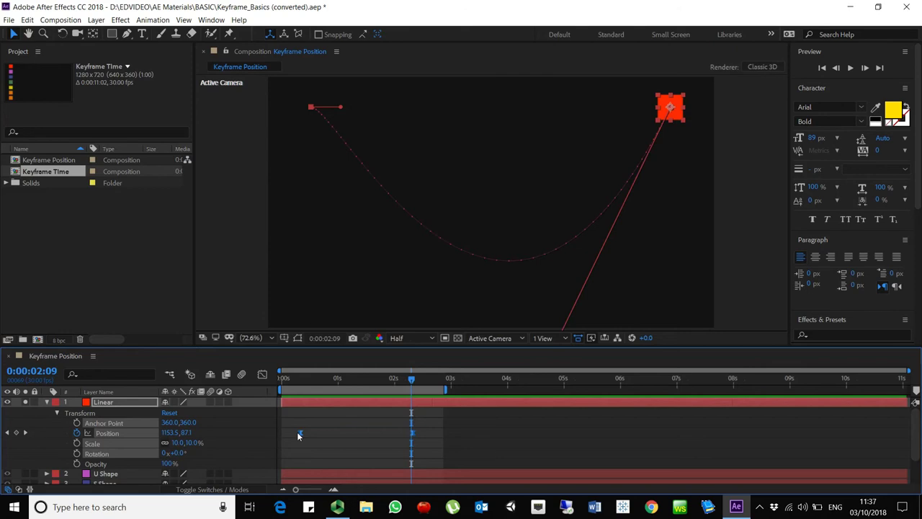
left_click(300, 431, "ctrl")
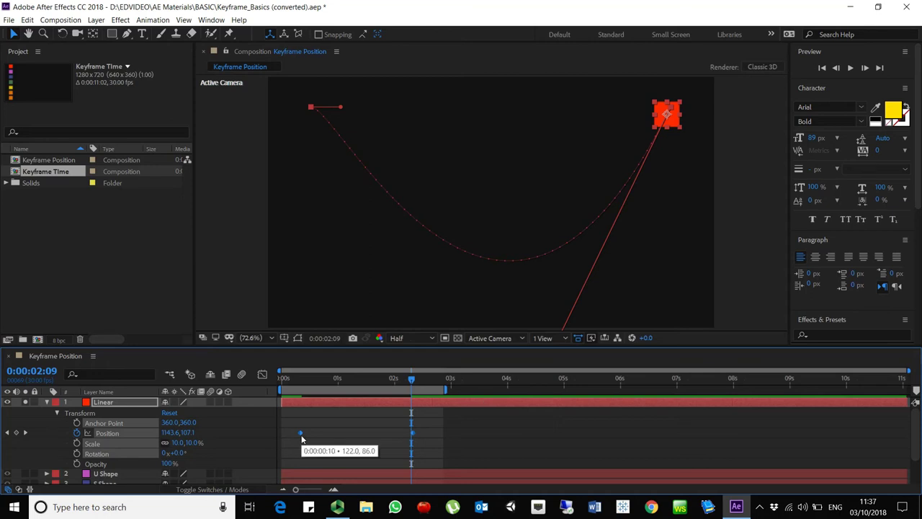
mouse_move(299, 434)
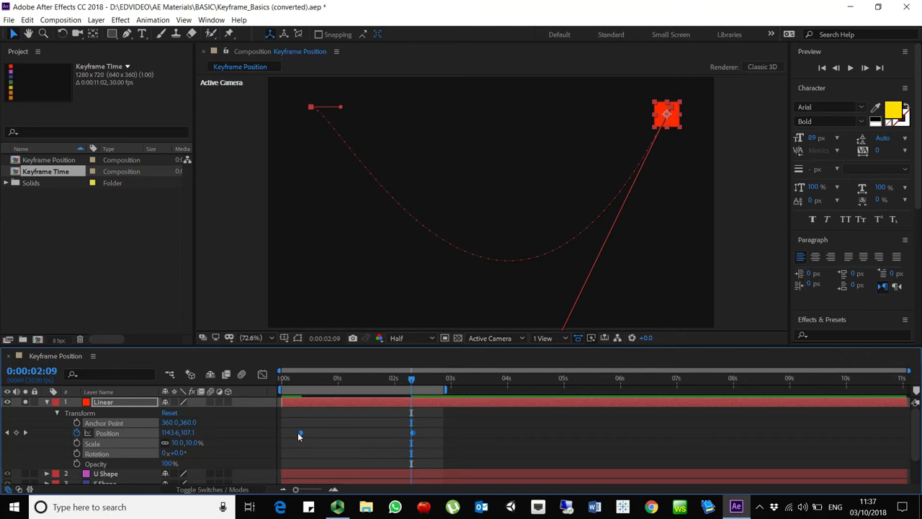
left_click(309, 441)
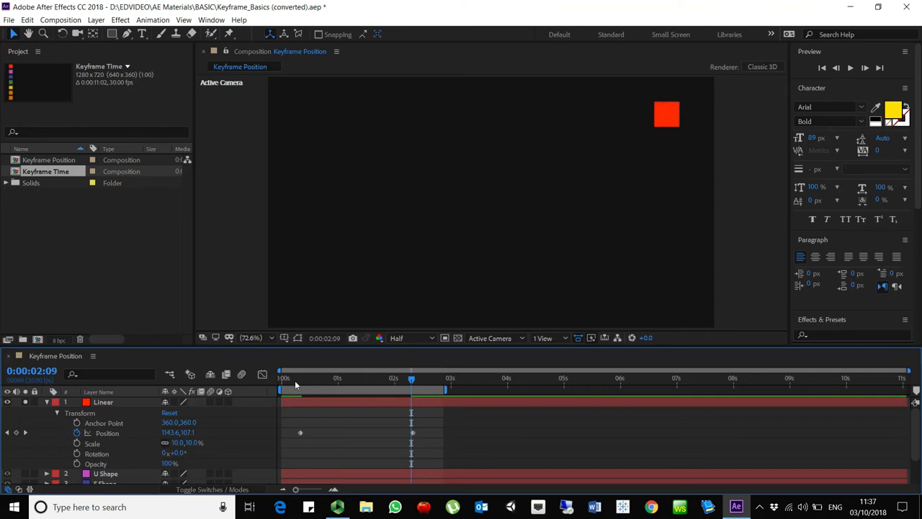
Step: Preview the red square's constant-speed motion along the curved path, starting from 0:00:00:07
left_click(295, 381)
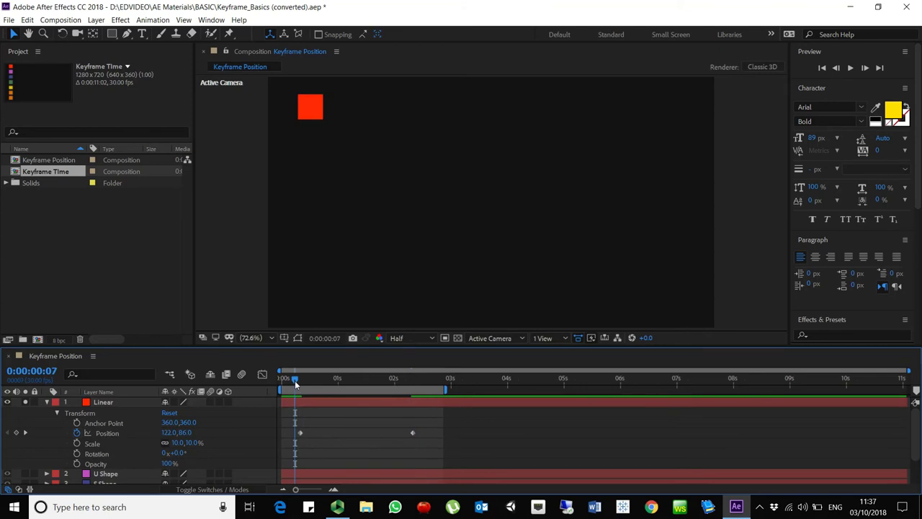
key("space")
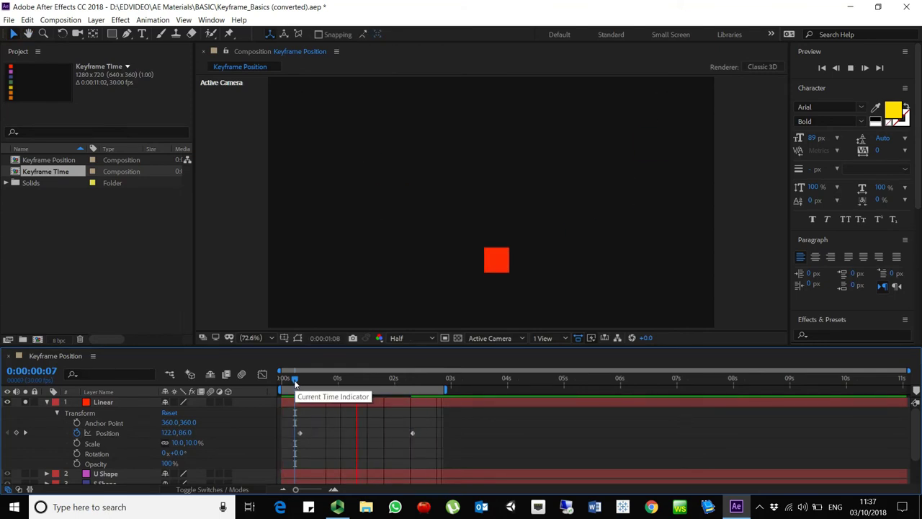
key("space")
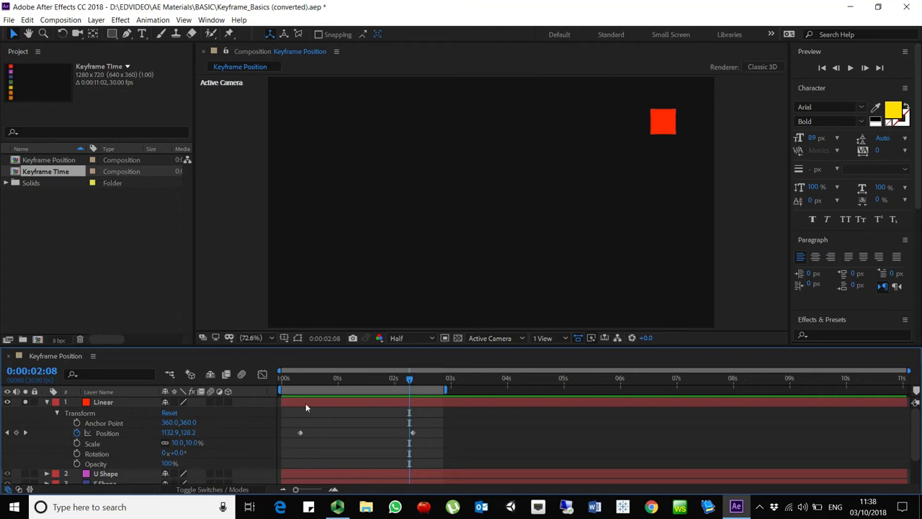
Step: Return to the first frame and select the Linear layer's Anchor Point, Scale, Position and Opacity properties in turn to compare them
left_click_drag(294, 378, 281, 379)
left_click(99, 424)
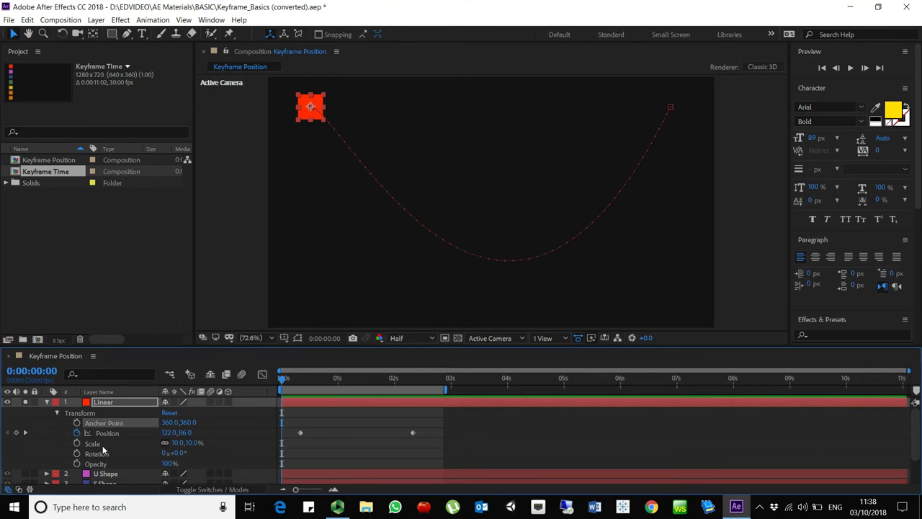
left_click(102, 446)
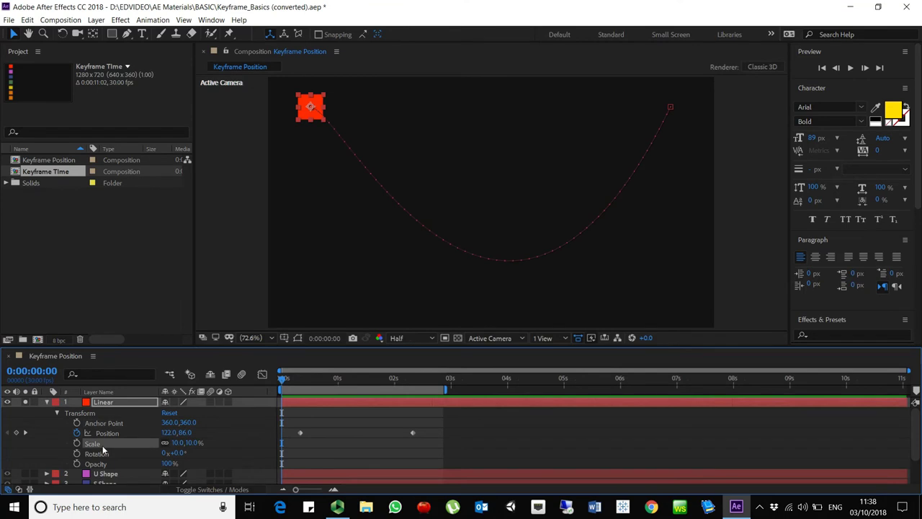
left_click(108, 433)
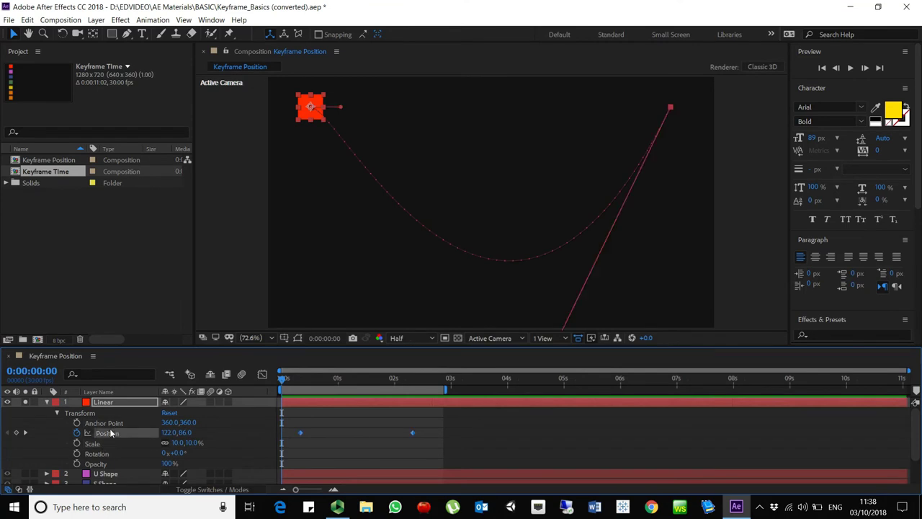
left_click(110, 464)
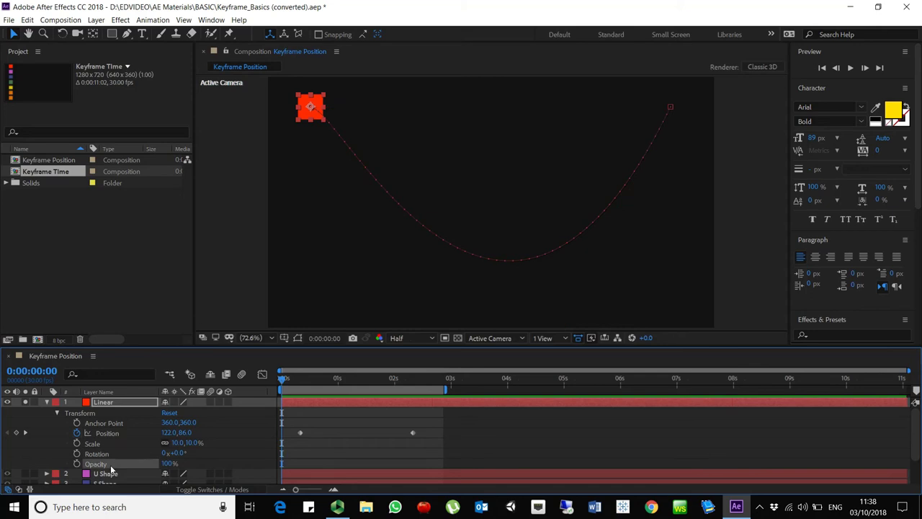
Step: Set the Linear layer's Rotation to -165° at 0:00:00:10, where its first Position keyframe sits
left_click(57, 414)
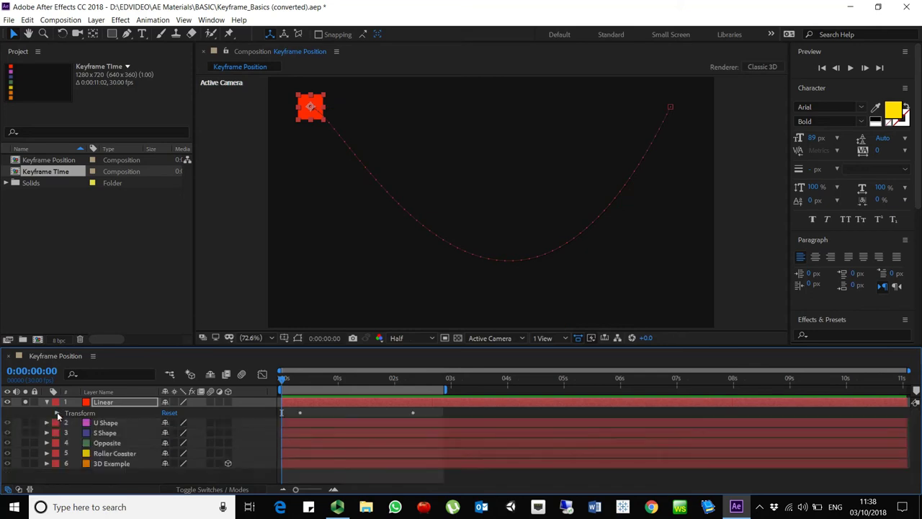
left_click(58, 414)
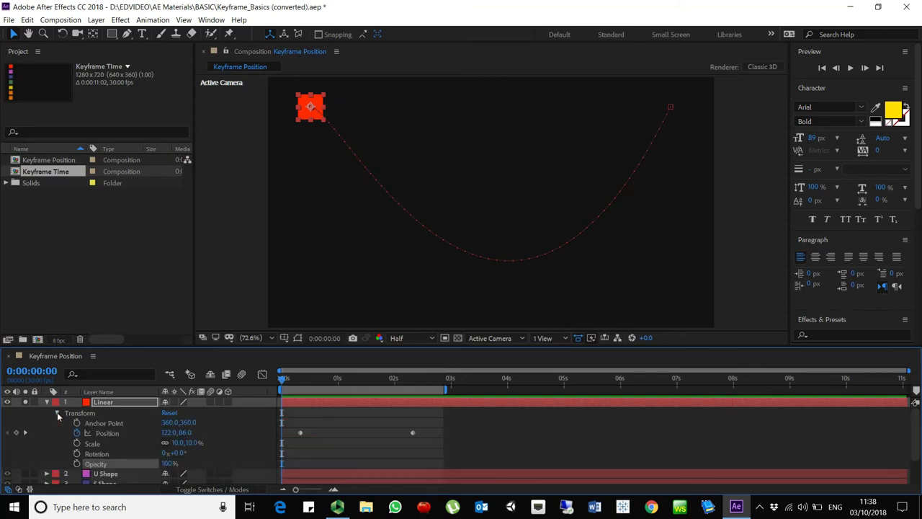
left_click(101, 424)
left_click(105, 454)
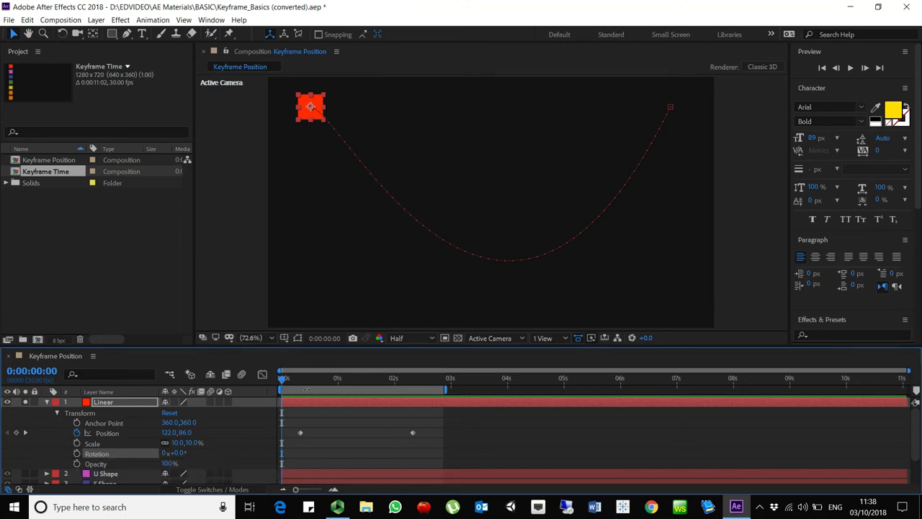
left_click_drag(303, 379, 300, 379)
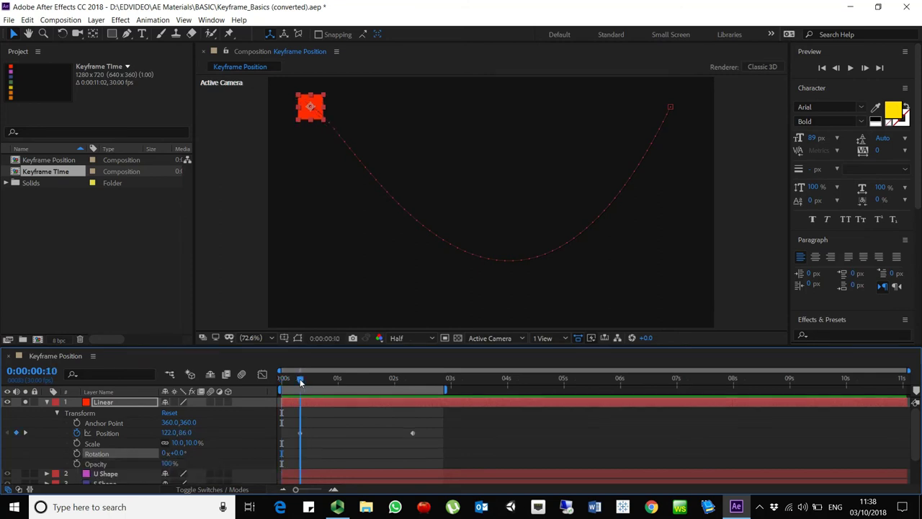
left_click_drag(176, 452, 91, 467)
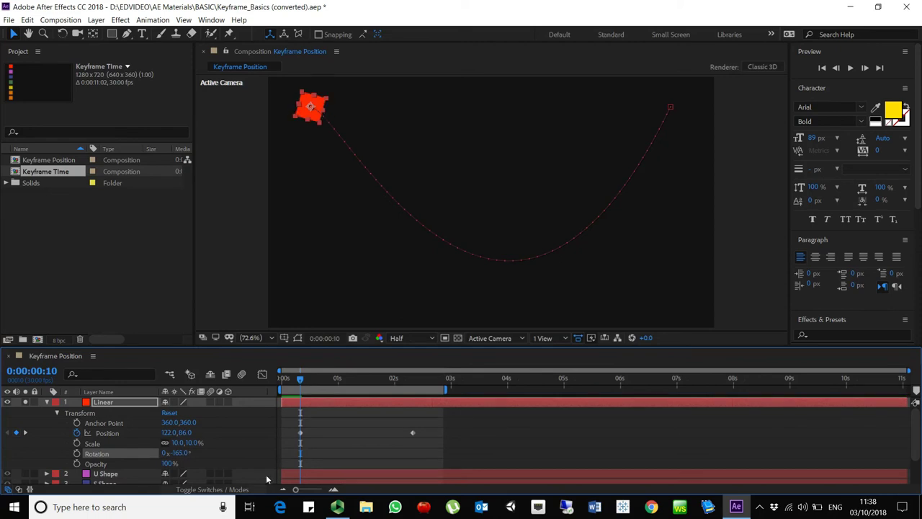
Step: Keyframe the Linear layer's current Rotation at 0:00:02:06, and set Rotation to -315° back at 0:00:00:10
left_click_drag(345, 383, 406, 386)
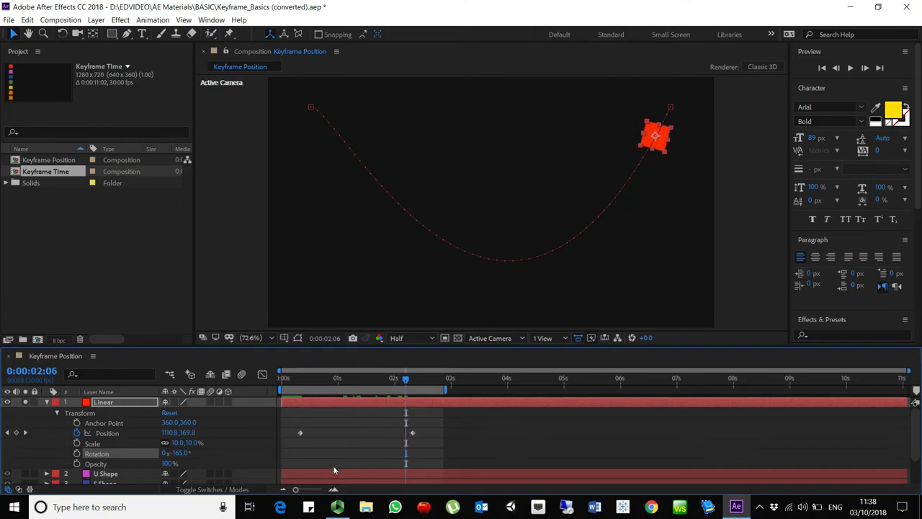
left_click(76, 453)
left_click_drag(411, 380, 299, 389)
left_click_drag(179, 452, 134, 466)
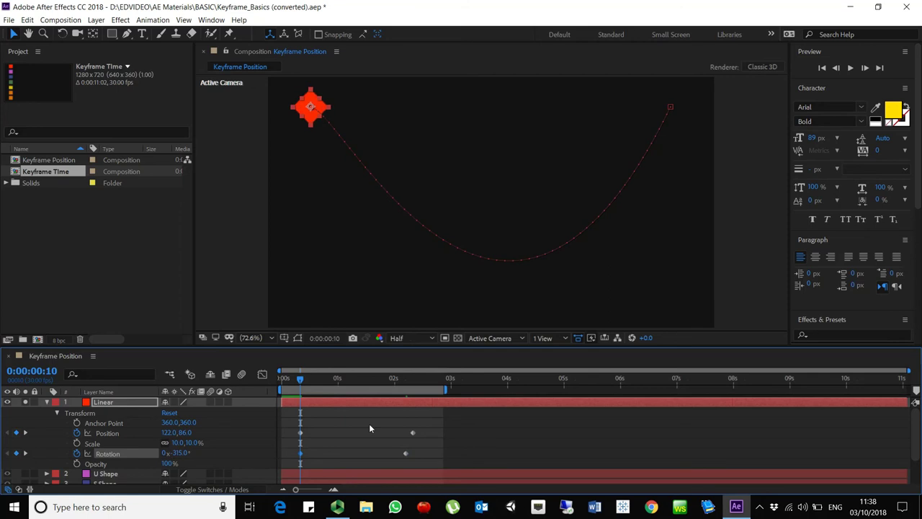
Step: Move the Linear layer's end Rotation keyframe to line up in time with its end Position keyframe
left_click(402, 413)
left_click_drag(402, 380, 416, 408)
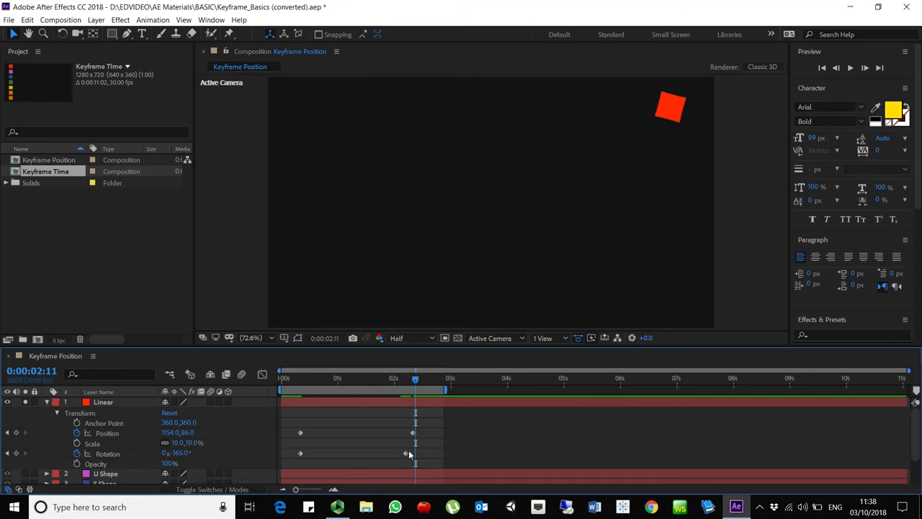
left_click_drag(406, 453, 414, 453)
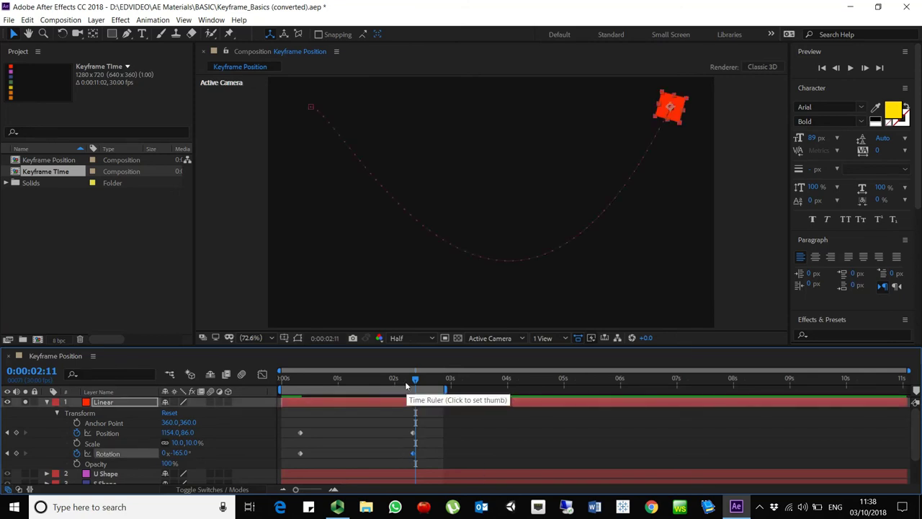
Step: Preview the red square's combined movement and rotation along the curved path from the first frame
left_click_drag(405, 381, 269, 386)
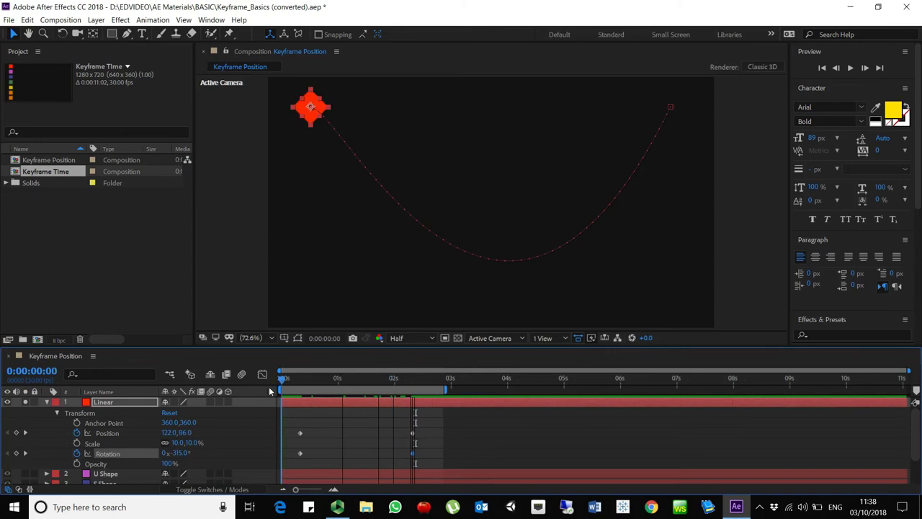
key("space")
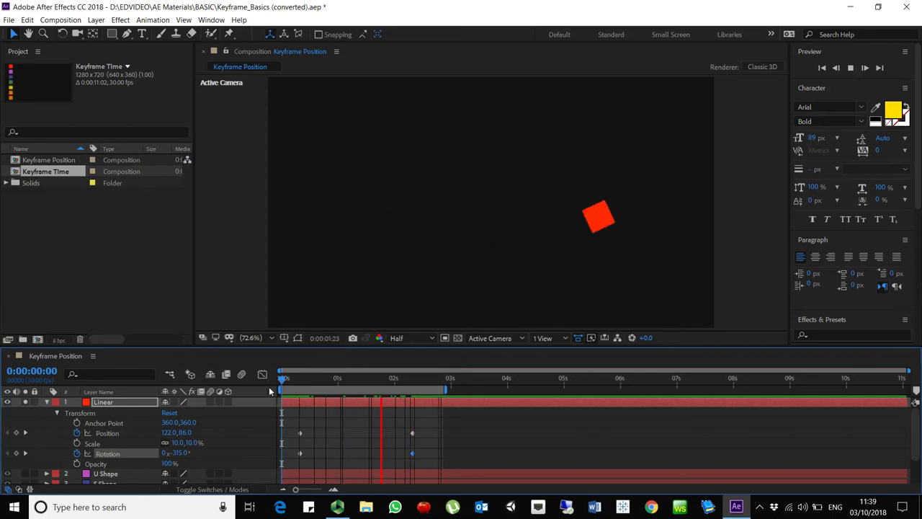
key("space")
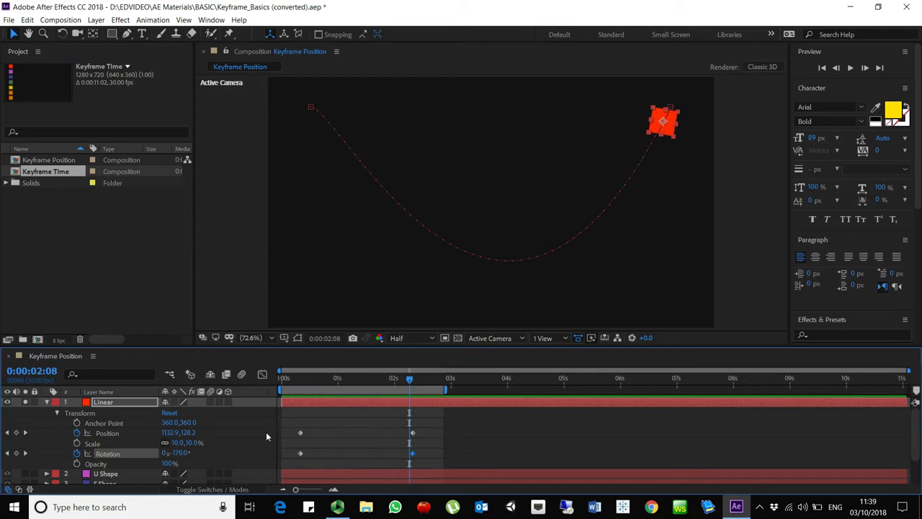
scroll(274, 433, "down", 2)
scroll(277, 437, "up", 2)
scroll(115, 446, "down", 2)
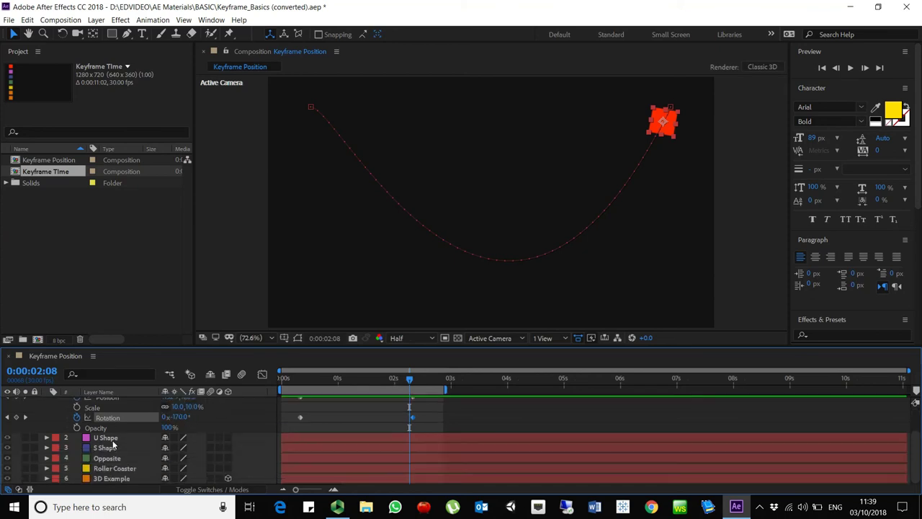
scroll(155, 468, "up", 2)
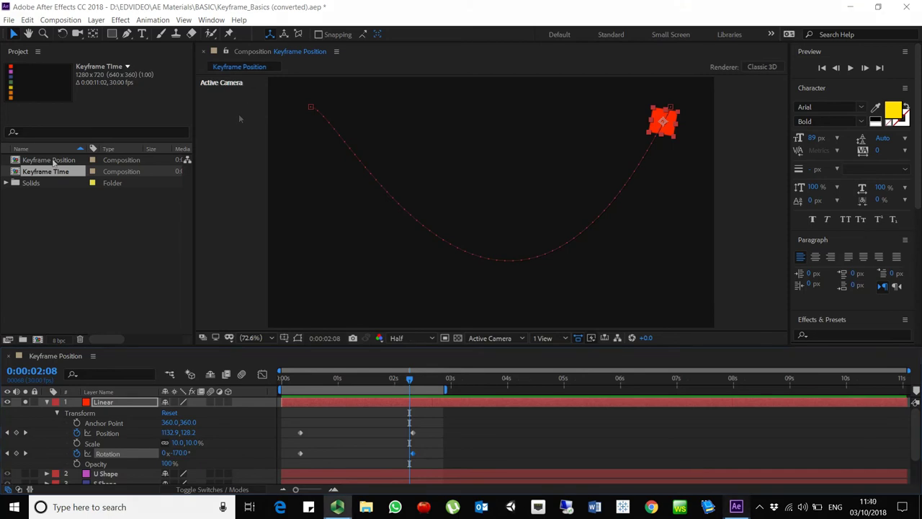
Step: Open the Keyframe TIme composition in place of Keyframe Position and preview the motion of all its layers
left_click(54, 175)
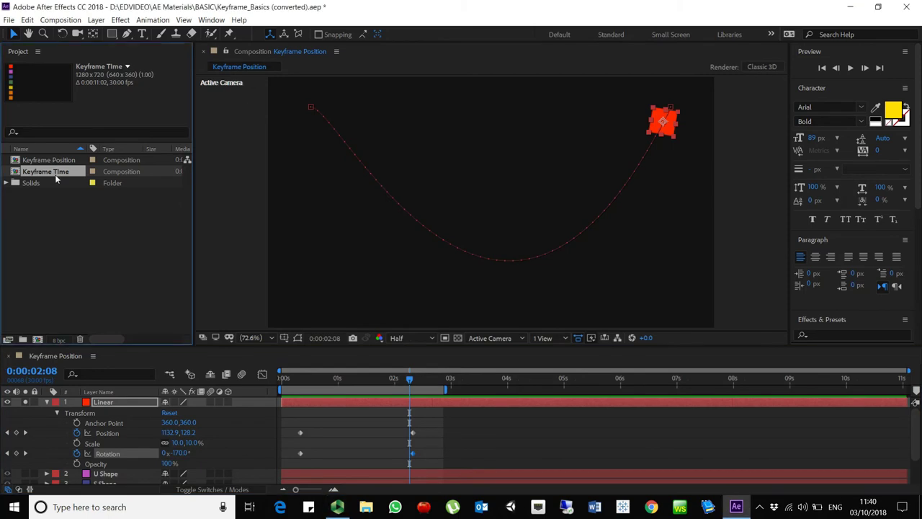
double_click(54, 176)
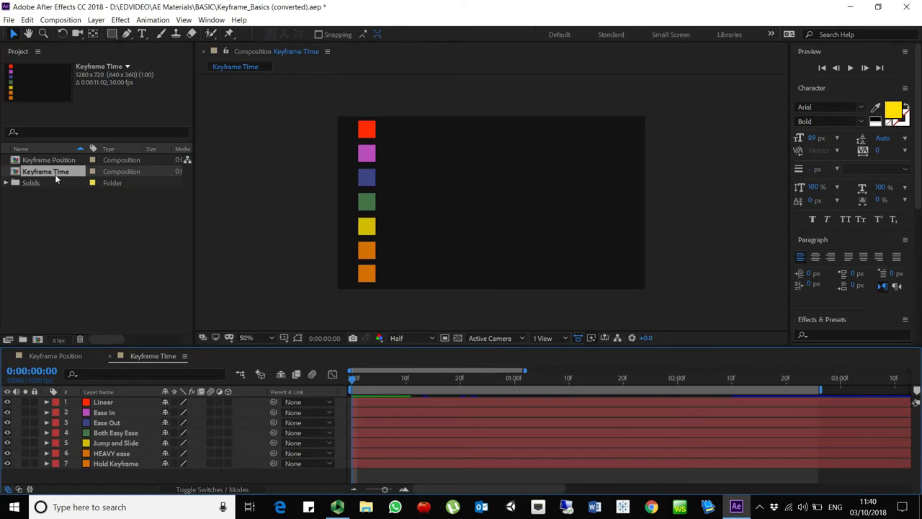
left_click(79, 356)
left_click(11, 357)
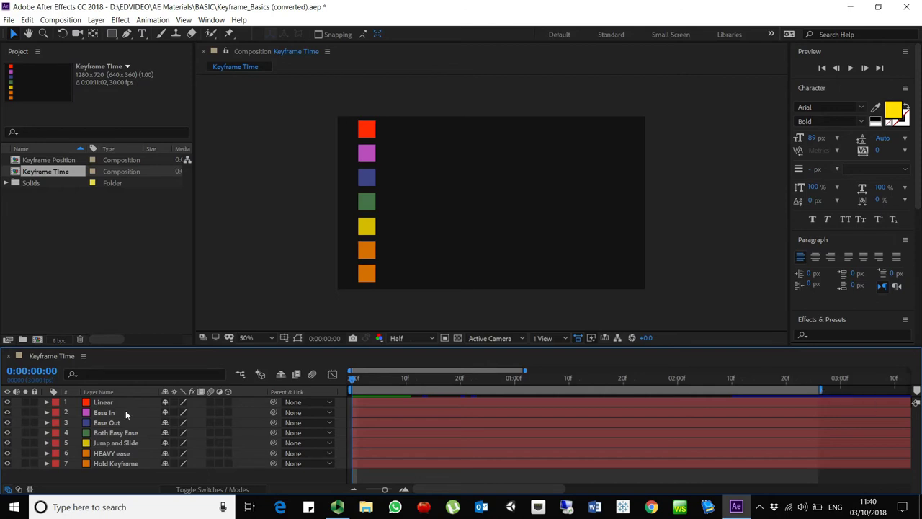
key("space")
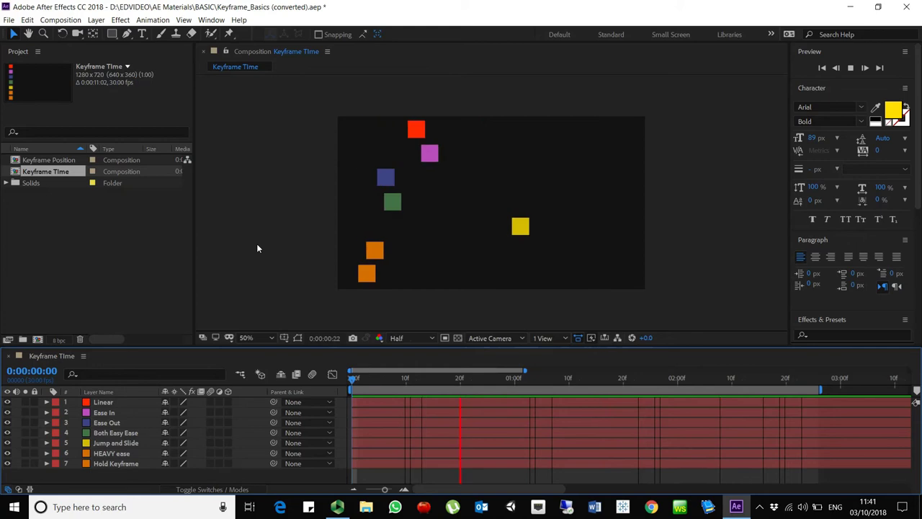
key("space")
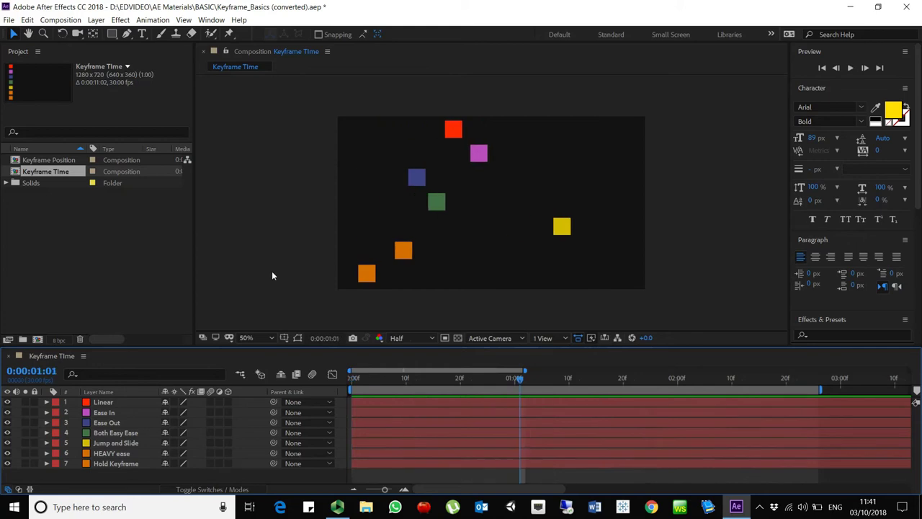
Step: Solo the Linear layer in the Keyframe TIme composition and reveal its Transform properties
left_click(108, 403)
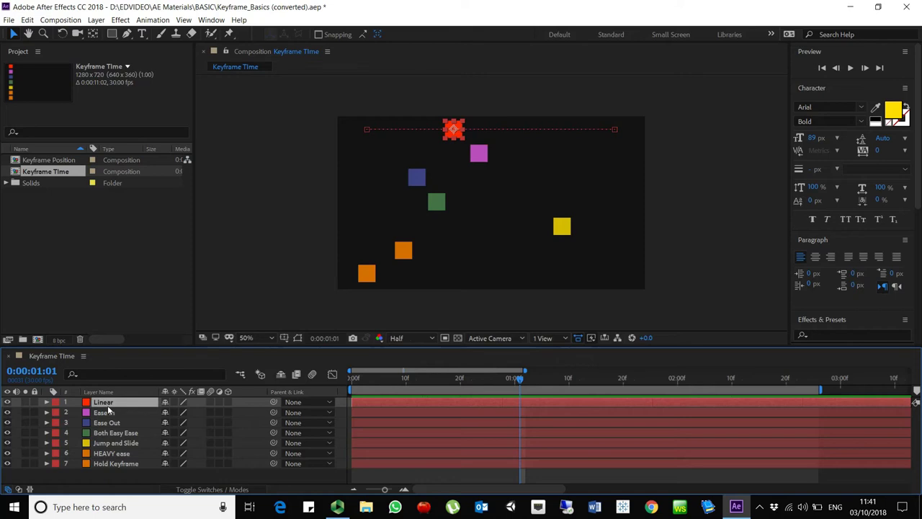
left_click(25, 403)
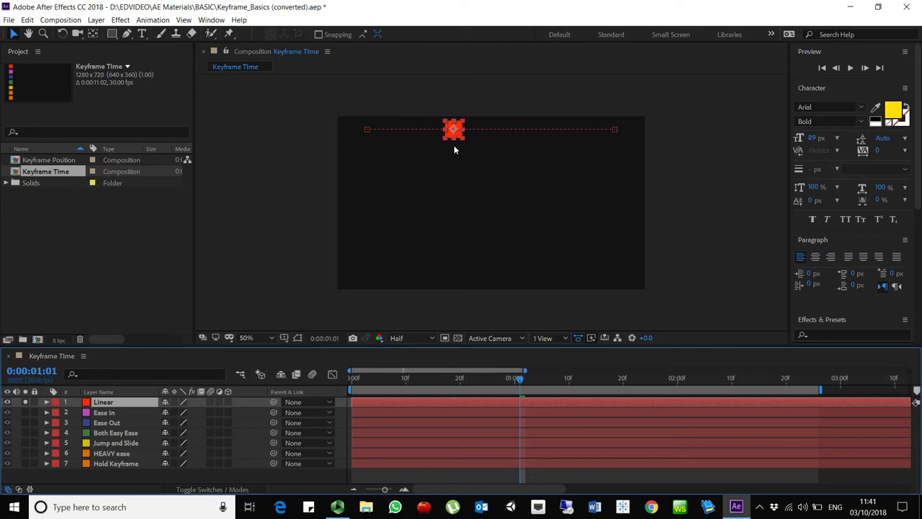
left_click(45, 404)
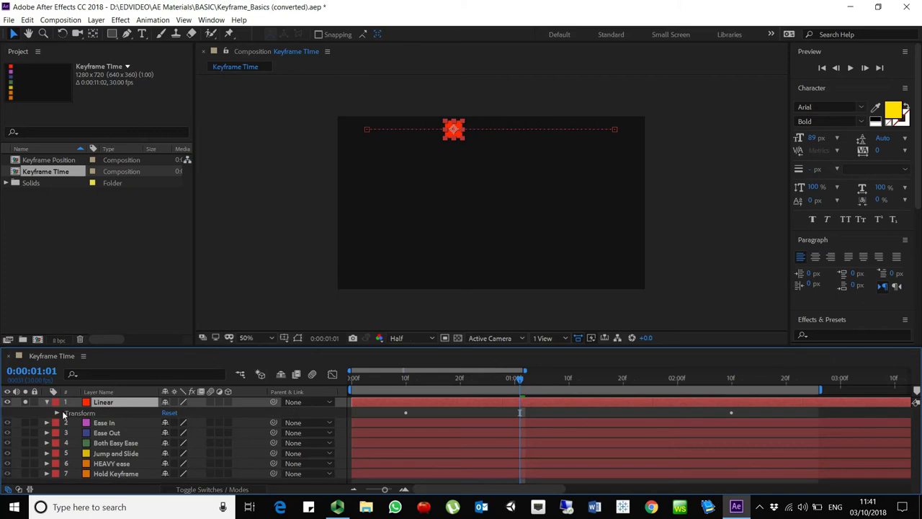
left_click(56, 414)
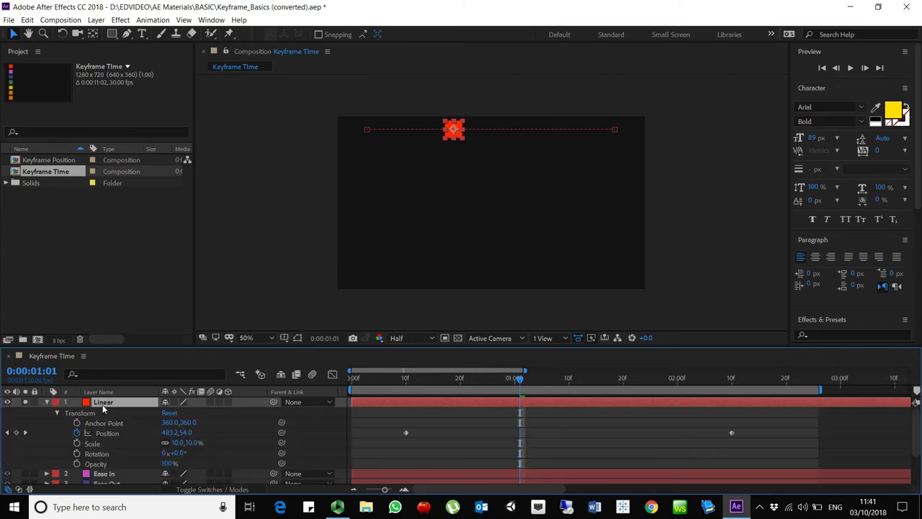
Step: Display the Linear layer's Position speed graph in an enlarged Graph Editor and examine its first keyframe and constant-speed line
left_click(109, 433)
left_click(330, 375)
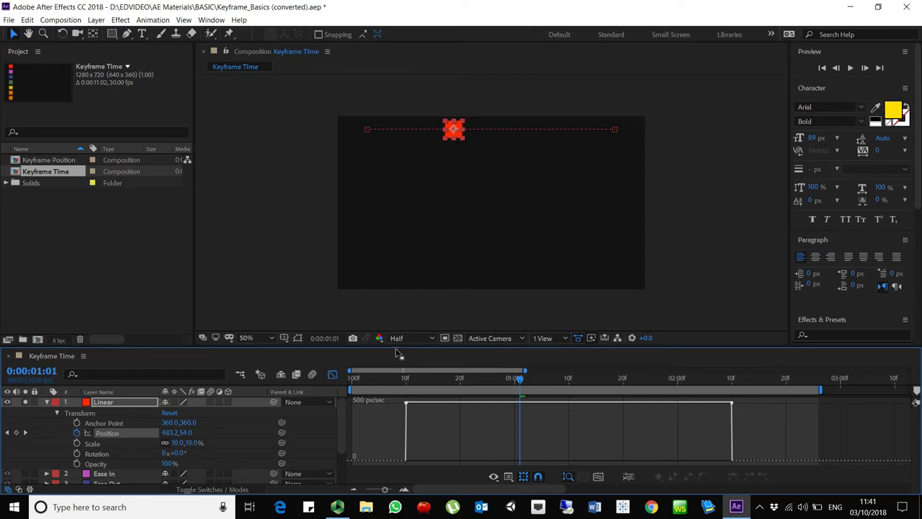
left_click_drag(399, 350, 382, 193)
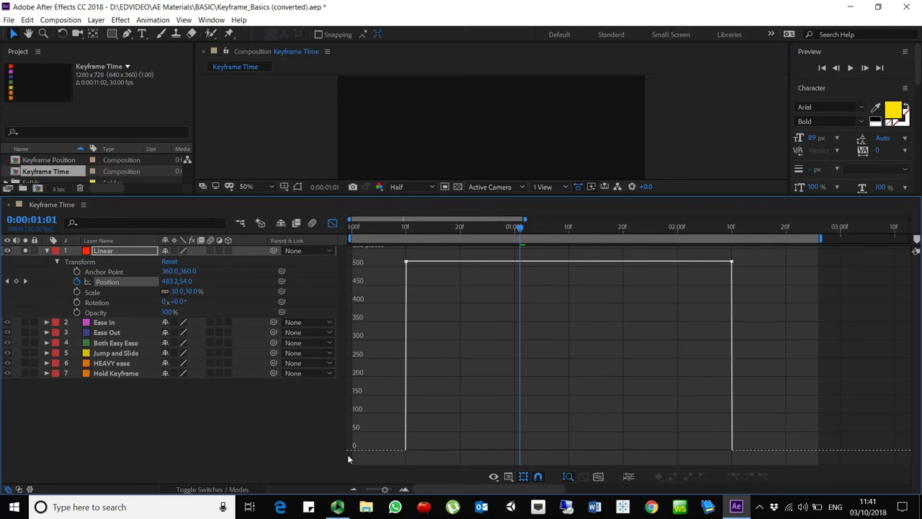
mouse_move(406, 264)
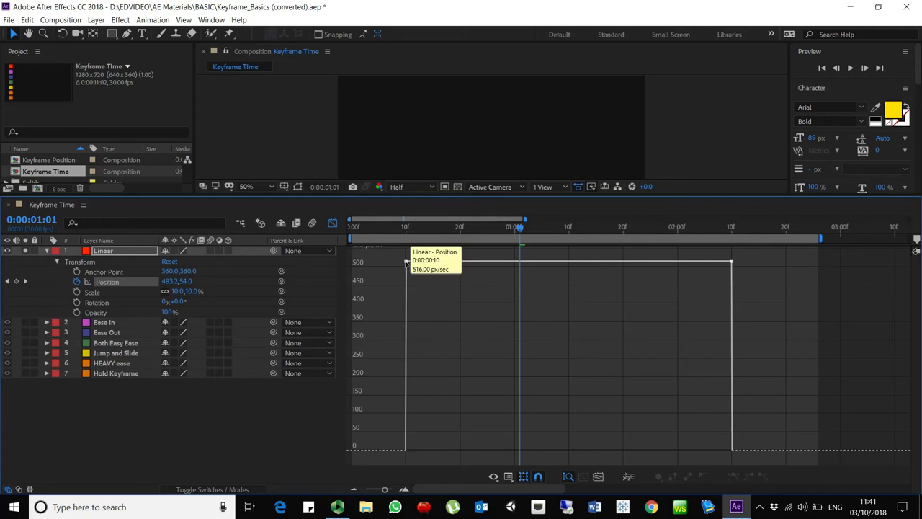
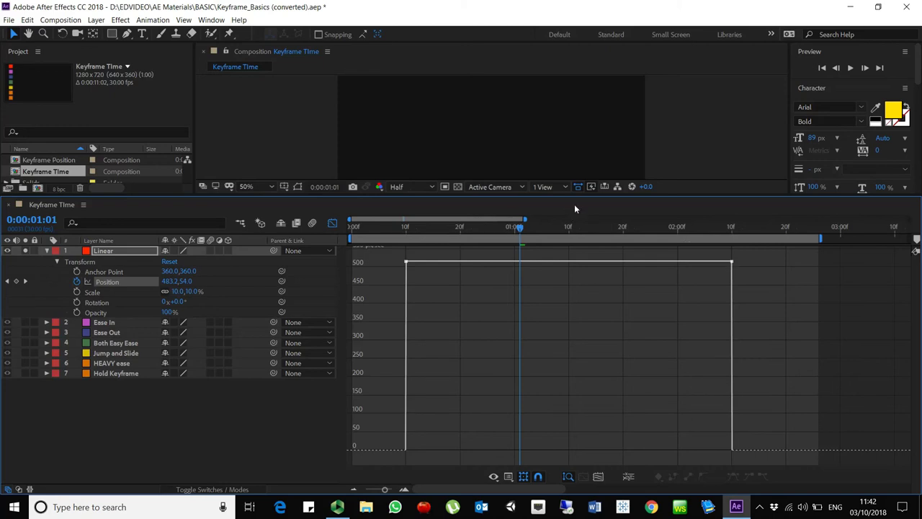
left_click_drag(569, 195, 570, 261)
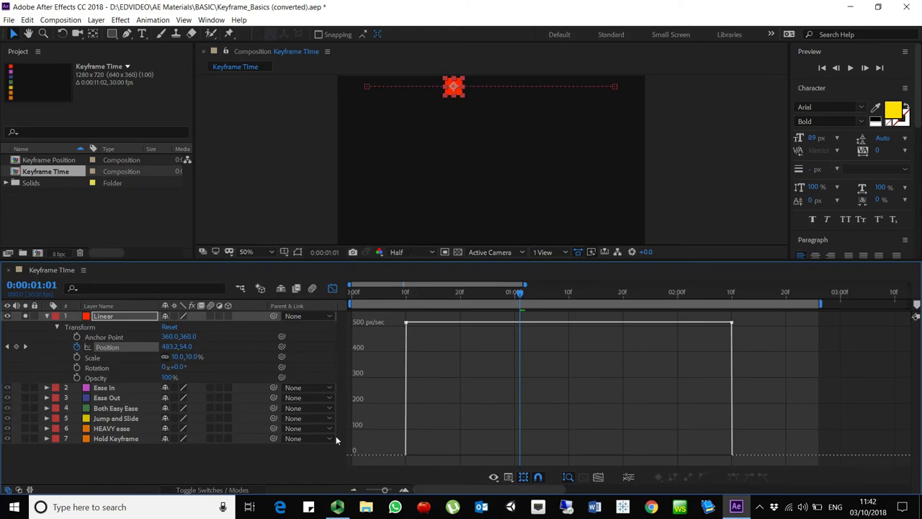
Step: Collapse the Linear layer and display the Ease In layer's Position speed graph, examining the curve from its first keyframe onward
left_click(48, 322)
left_click(47, 317)
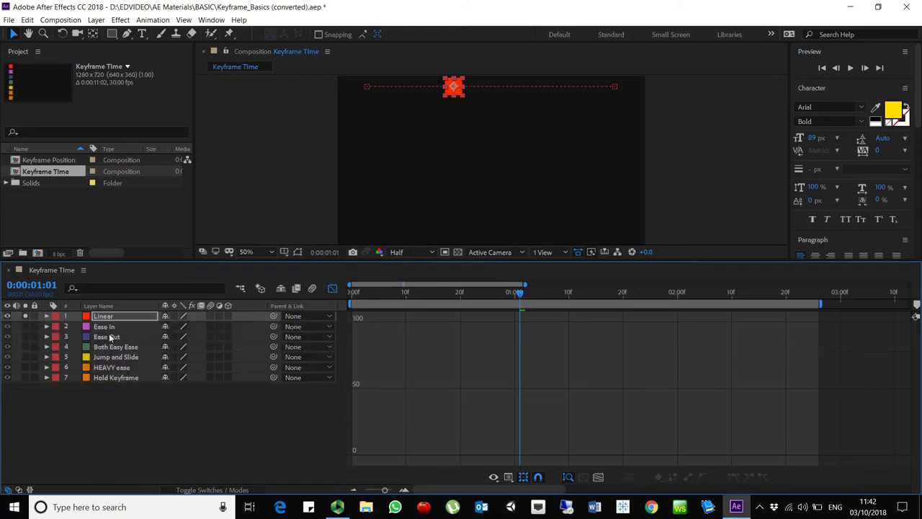
left_click(113, 328)
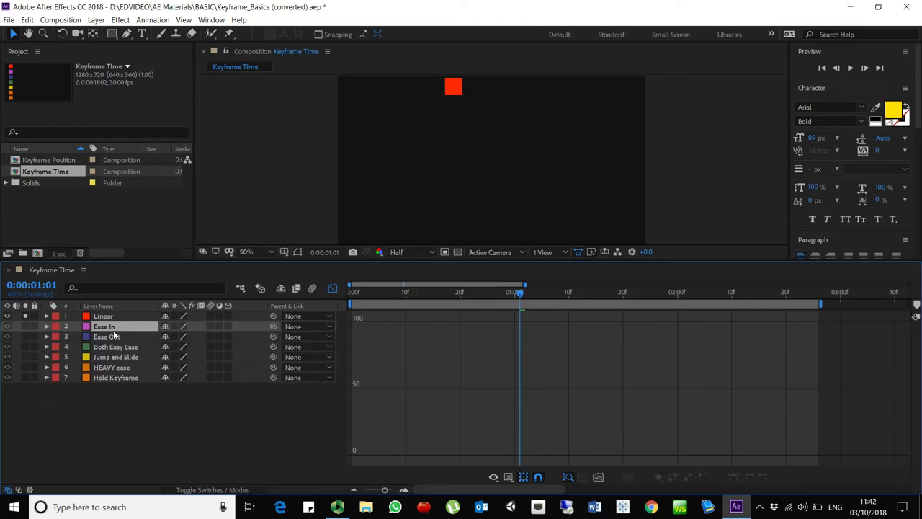
left_click(46, 327)
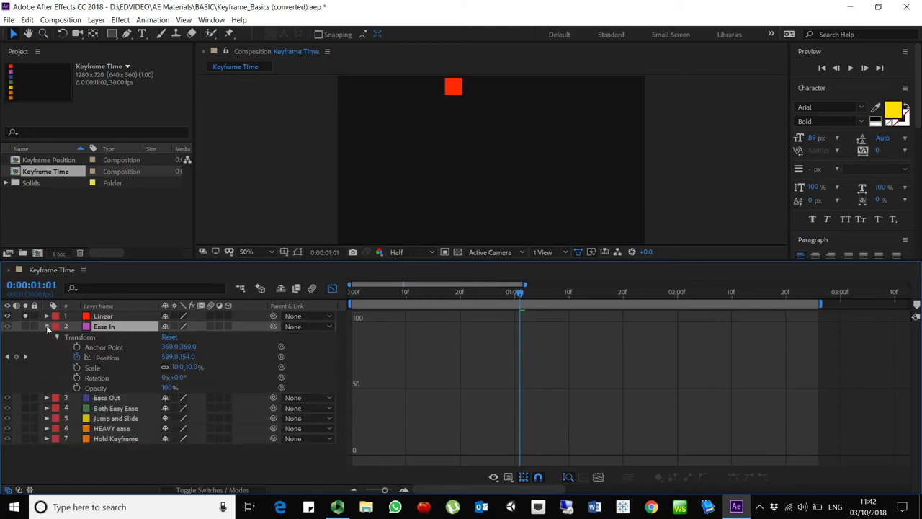
left_click(117, 358)
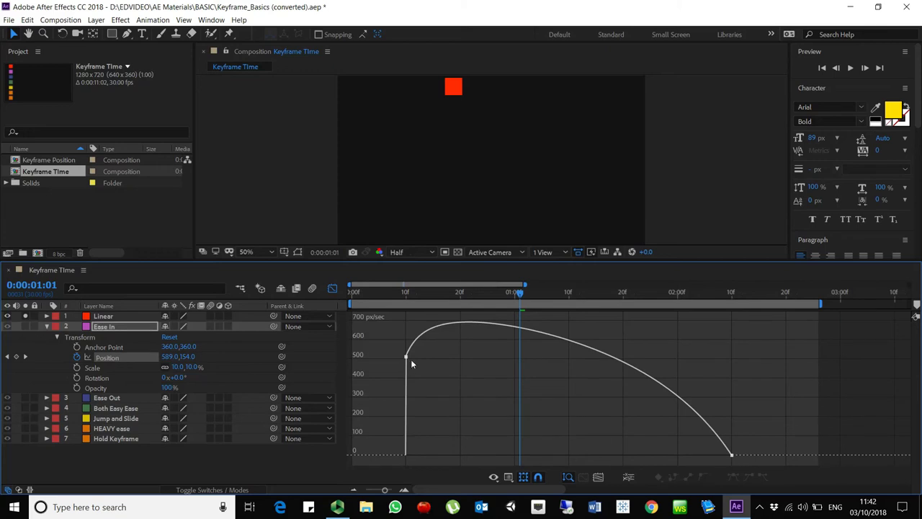
mouse_move(408, 359)
mouse_move(461, 323)
mouse_move(586, 348)
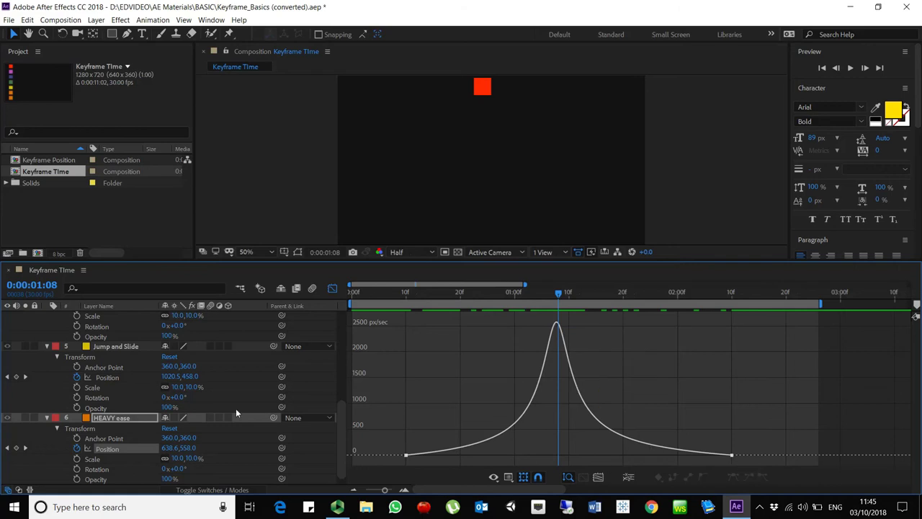
scroll(117, 444, "up", 4)
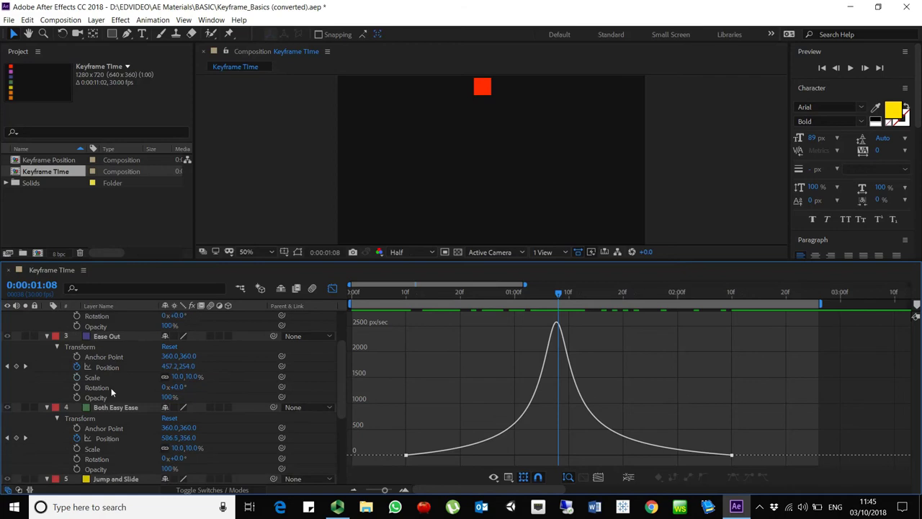
scroll(104, 376, "down", 4)
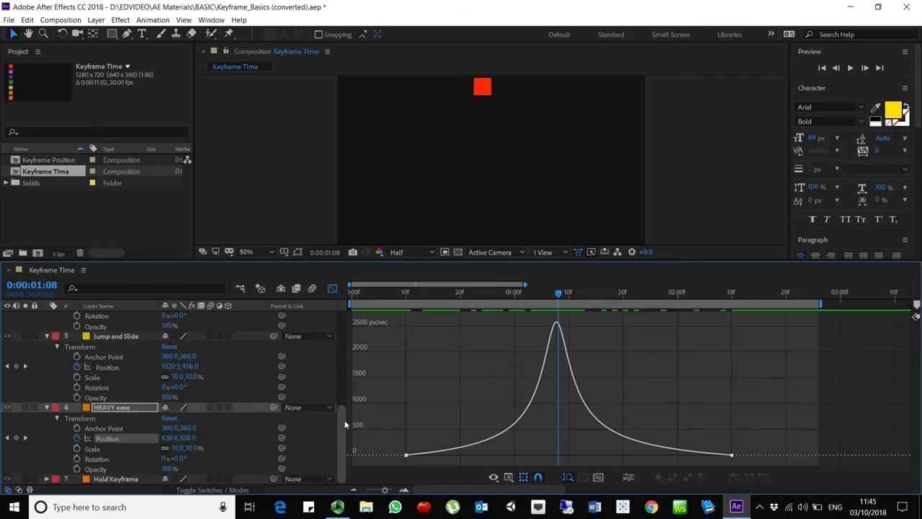
Step: Display the Position speed graphs of the Both Easy Ease and HEAVY ease layers in turn and compare their curves
scroll(344, 420, "up", 3)
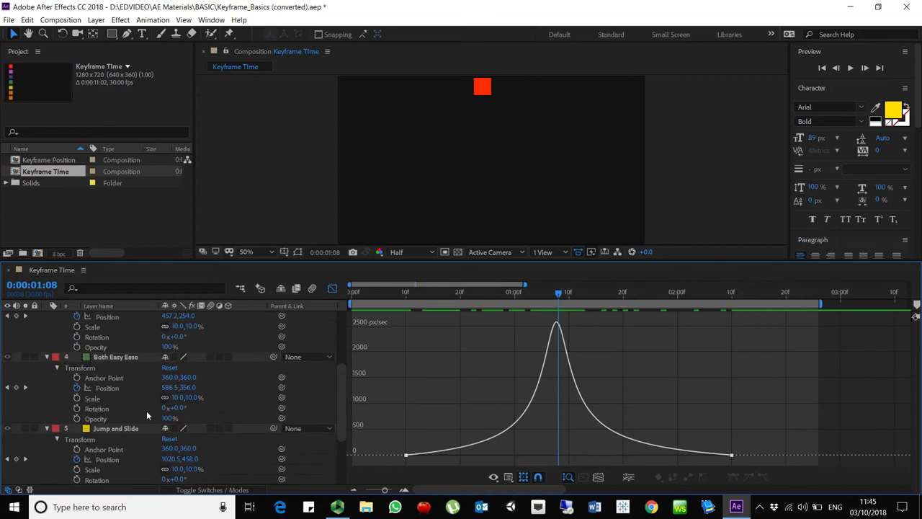
left_click(106, 388)
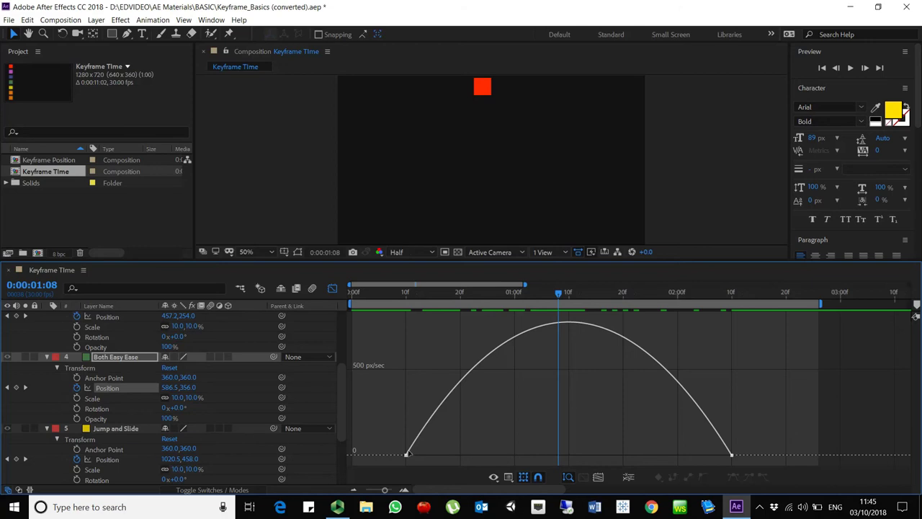
mouse_move(454, 385)
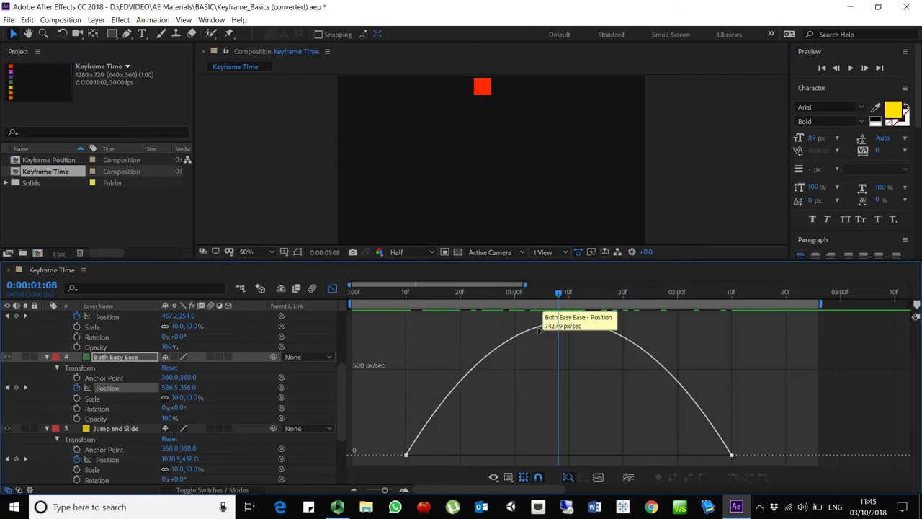
scroll(303, 418, "down", 3)
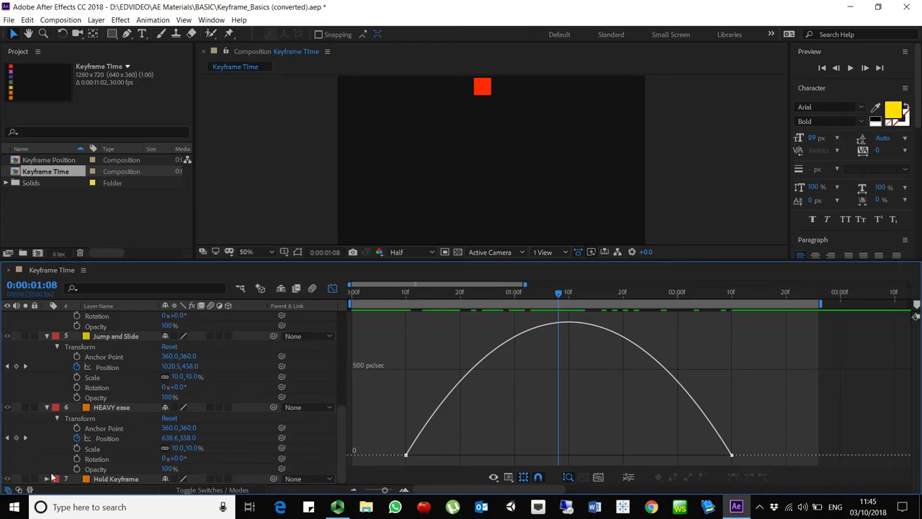
left_click(106, 438)
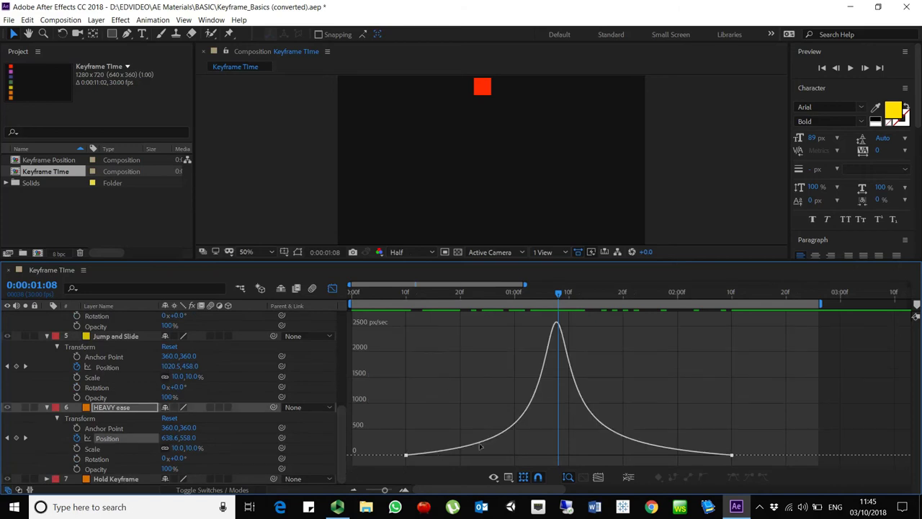
mouse_move(531, 408)
Step: Reveal the Hold Keyframe layer's Transform properties and display its Position speed graph
left_click(47, 479)
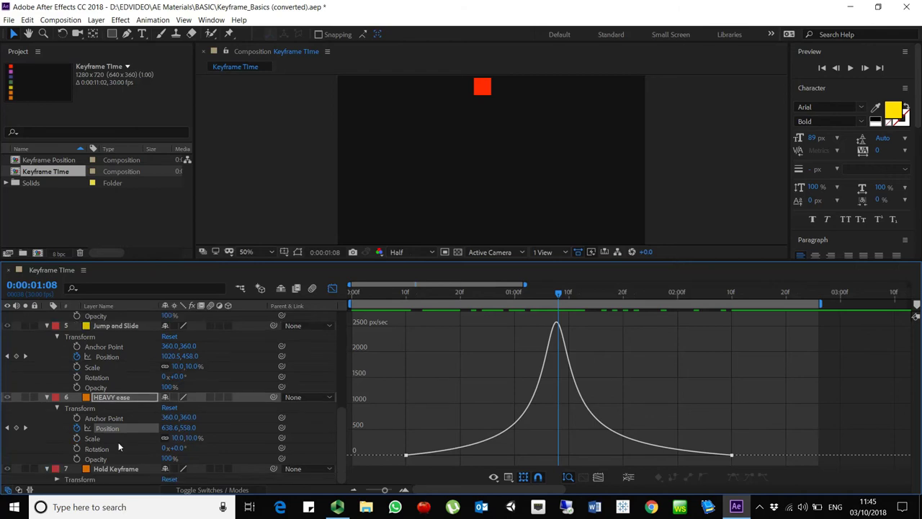
left_click(57, 479)
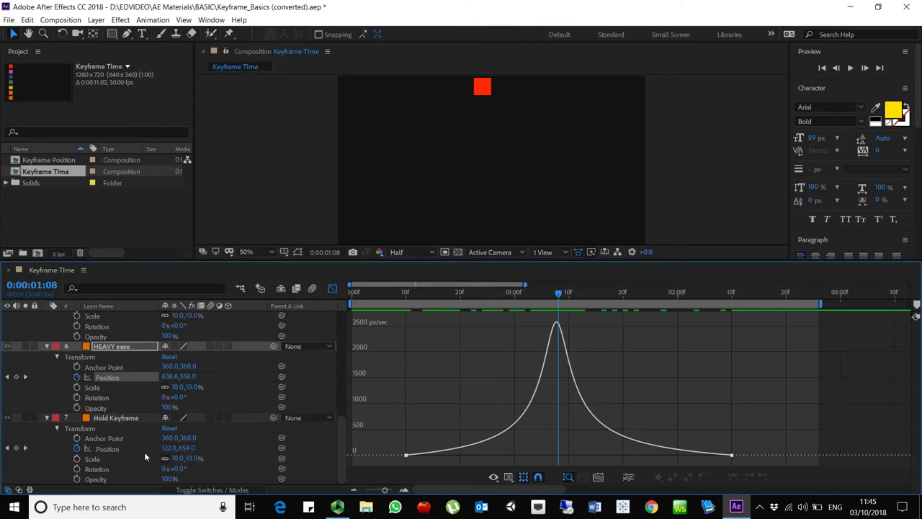
left_click(112, 447)
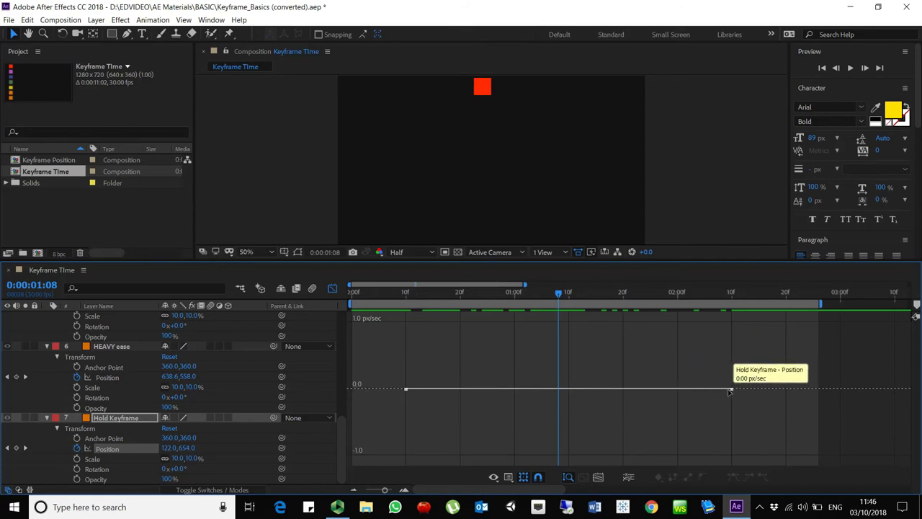
Step: Solo the Hold Keyframe layer, move the current time to 0:00:00:09 and turn off the Linear layer's solo
left_click(25, 418)
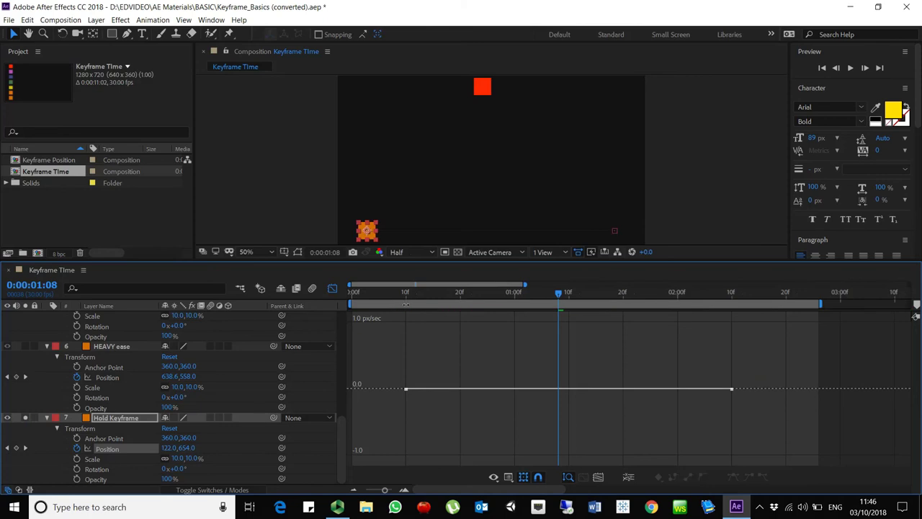
left_click(401, 294)
left_click(286, 189)
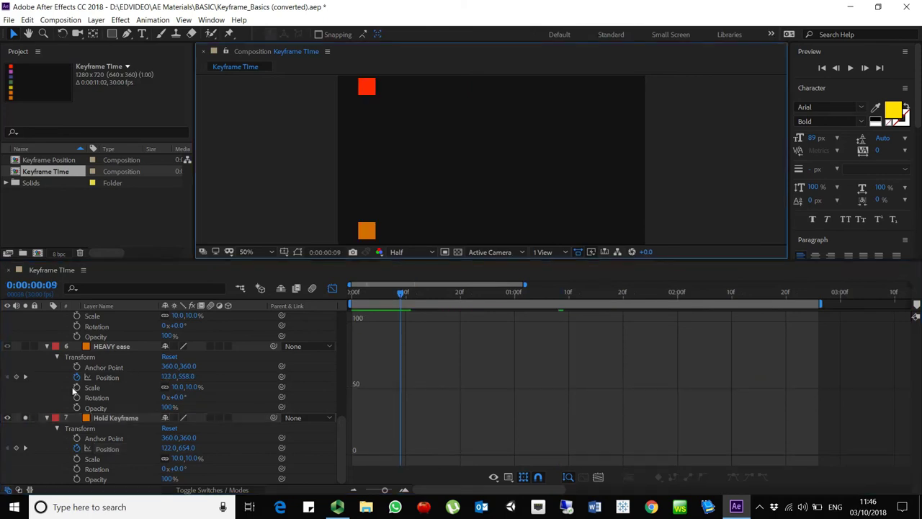
scroll(47, 323, "up", 5)
left_click(25, 317)
scroll(198, 407, "down", 5)
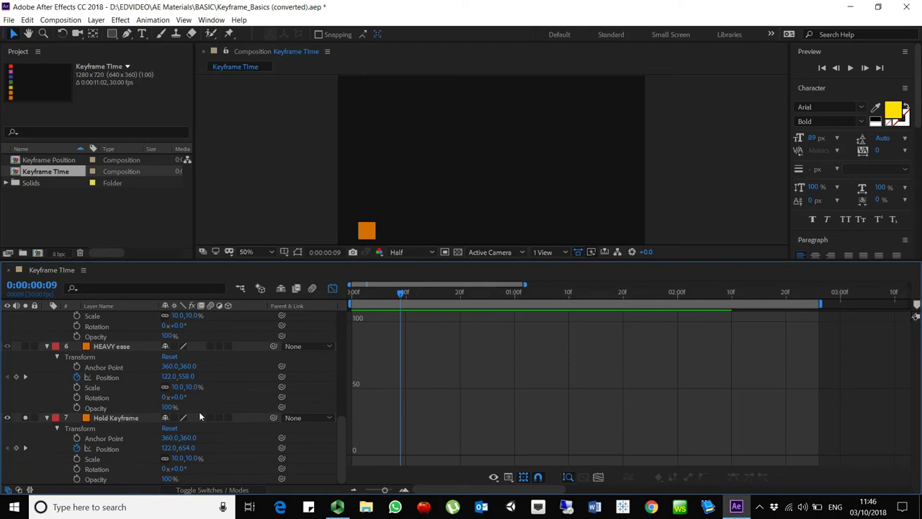
Step: Display the Hold Keyframe layer's Position graph and preview its motion from 0:00:00:05 and again from its first keyframe at 0:00:00:10
left_click(100, 420)
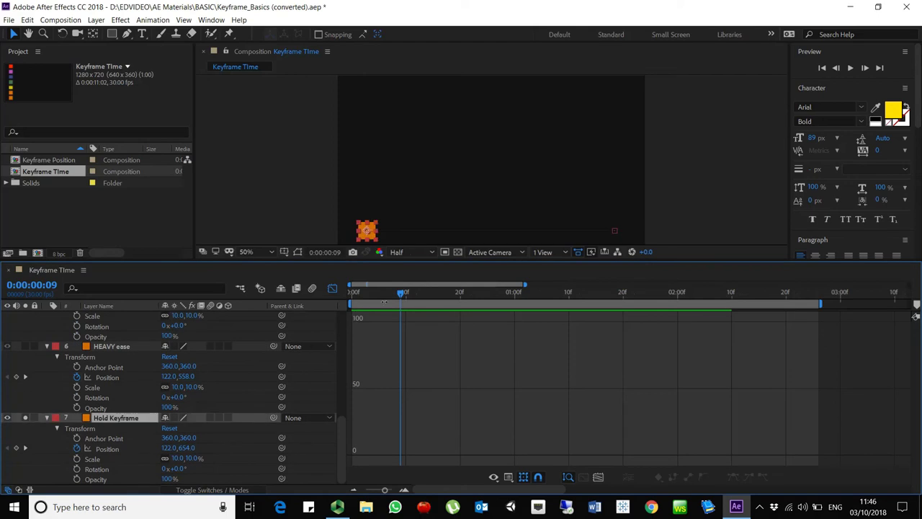
left_click(115, 450)
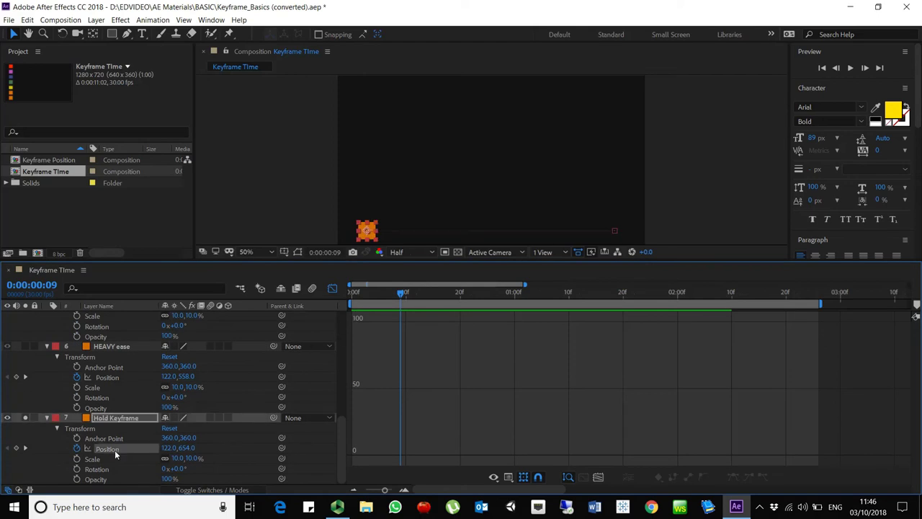
left_click(377, 292)
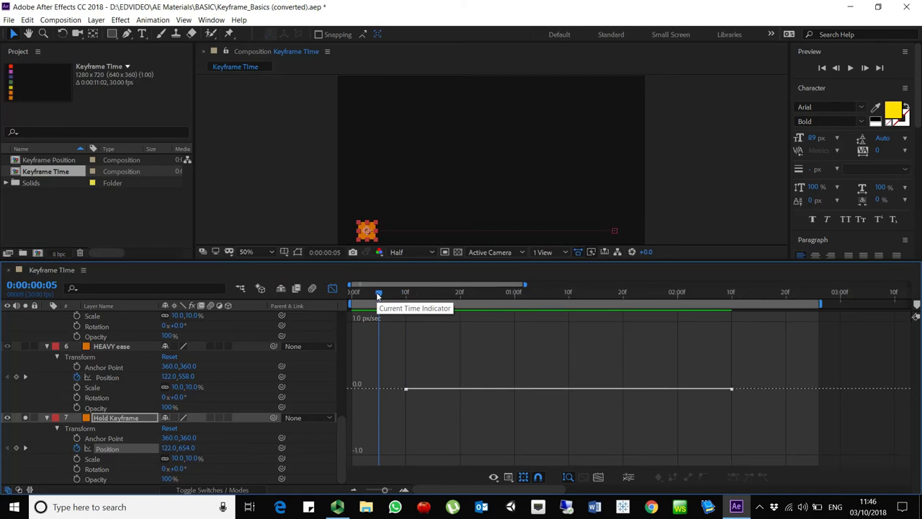
key("space")
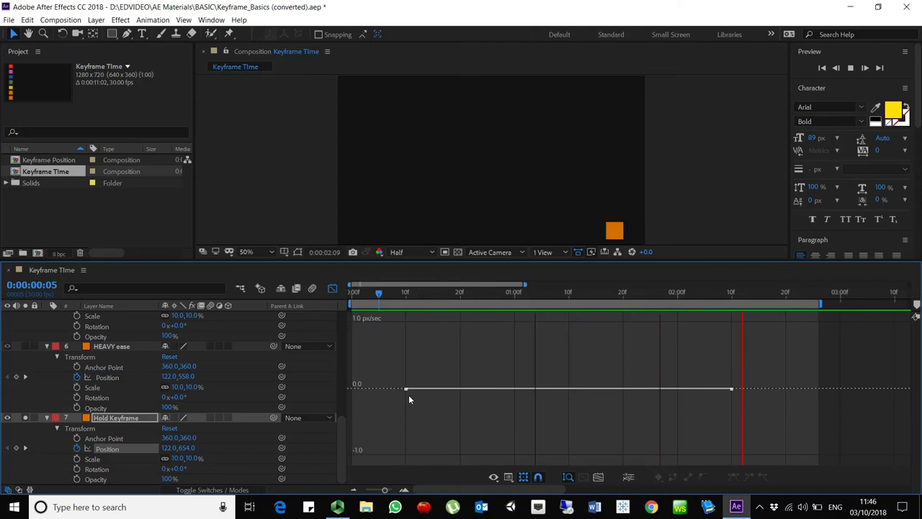
key("space")
left_click(405, 294)
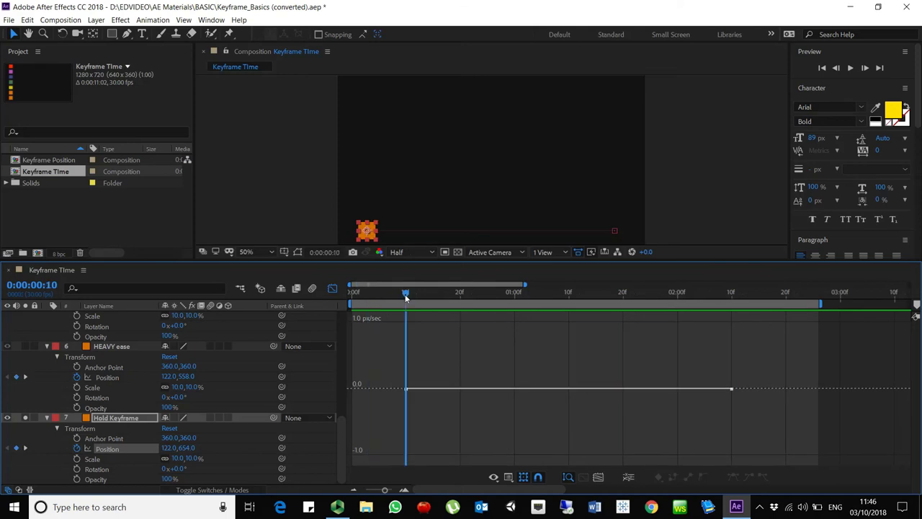
key("space")
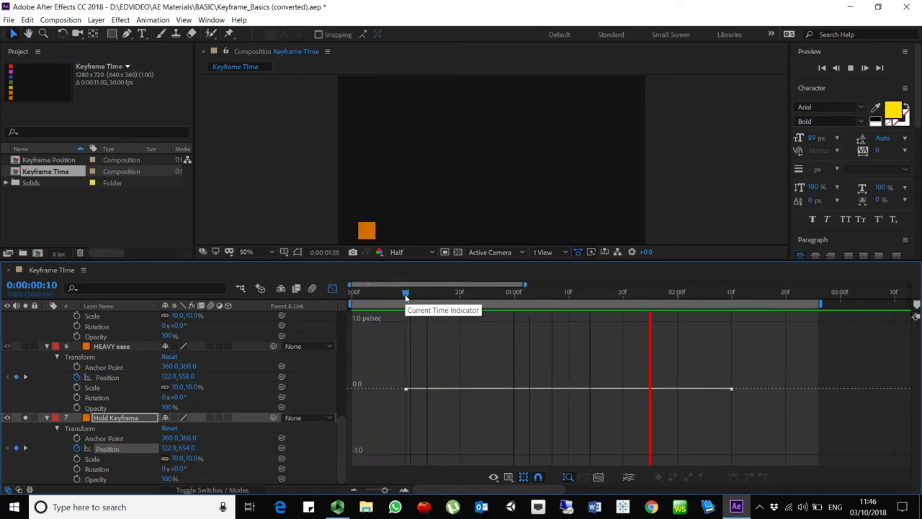
key("space")
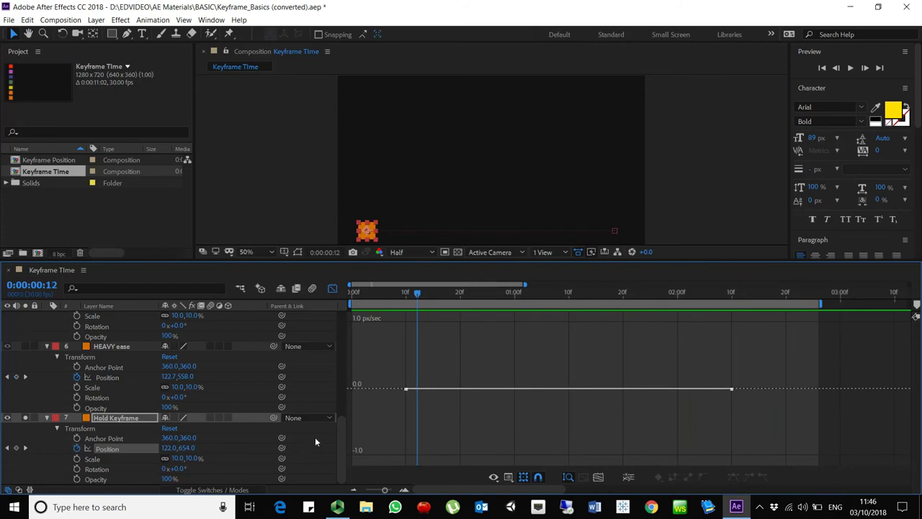
Step: Collapse the properties of all expanded layers in the Keyframe TIme composition, from Ease In down to Hold Keyframe
left_click_drag(340, 445, 350, 309)
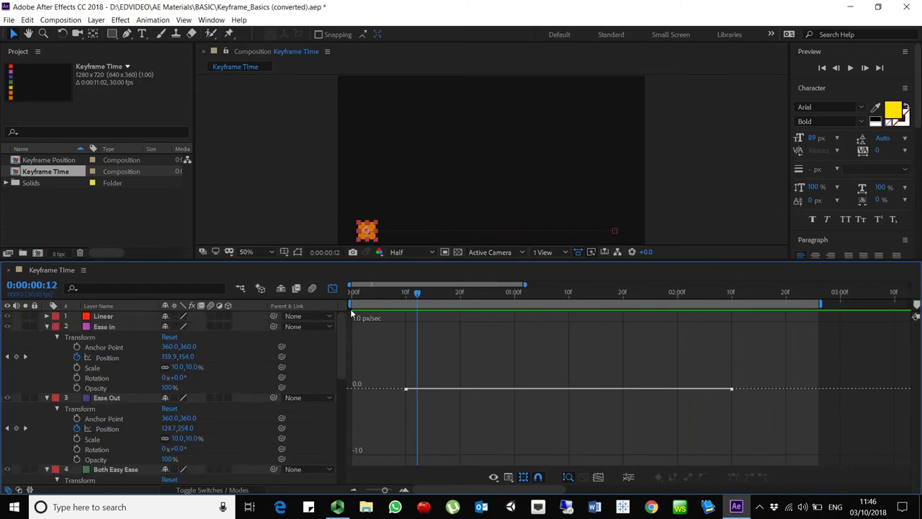
left_click(47, 325)
left_click(46, 336)
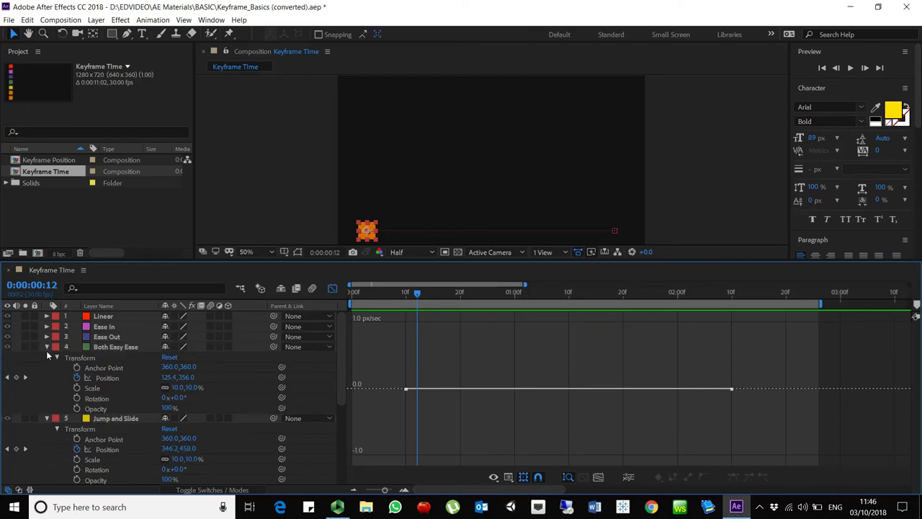
left_click(46, 348)
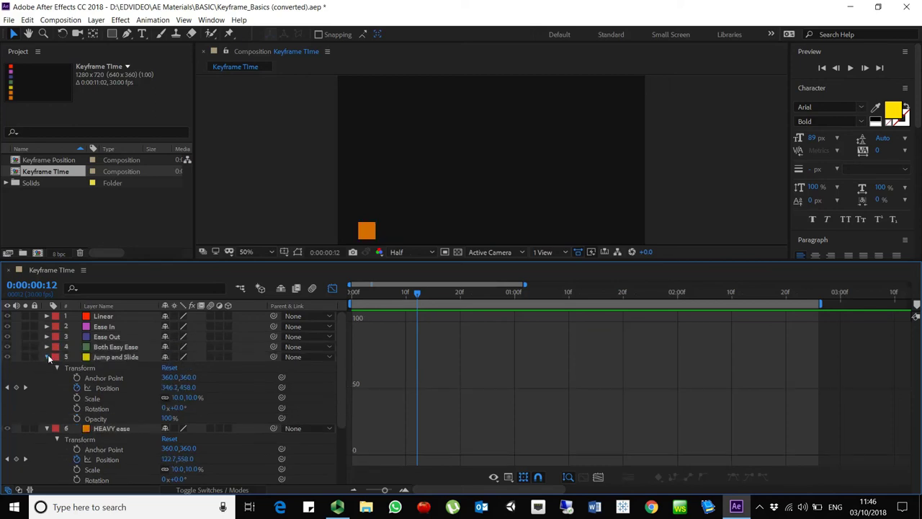
left_click(47, 357)
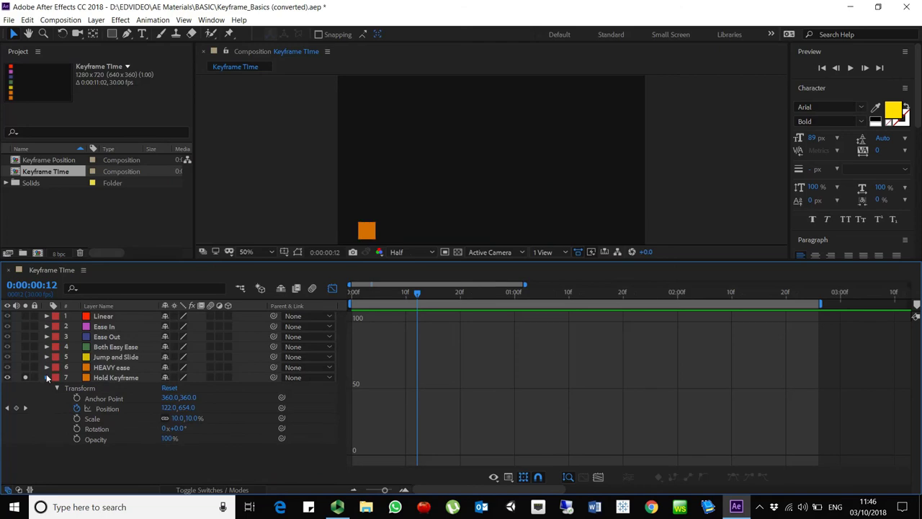
left_click(46, 377)
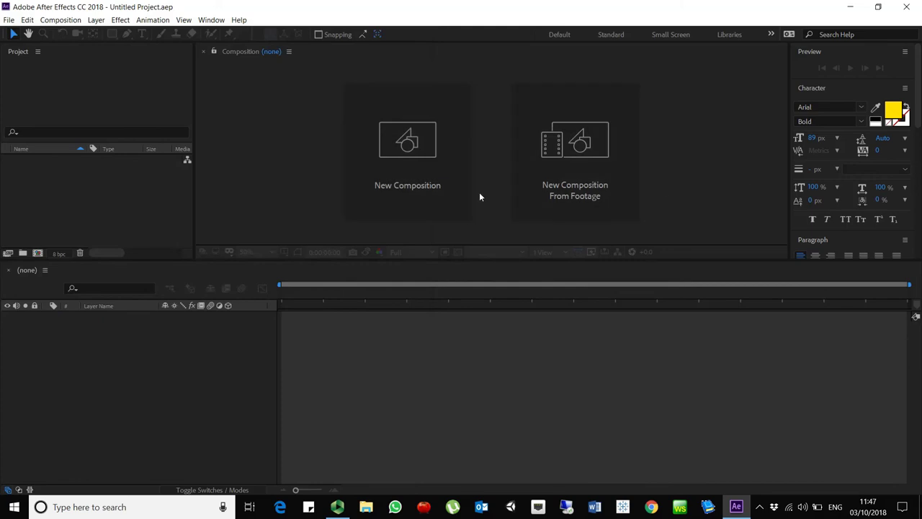
Step: Create a new composition named Comp 1 with the HDTV 1080 25 preset and a duration of 0:00:10:00
left_click(434, 197)
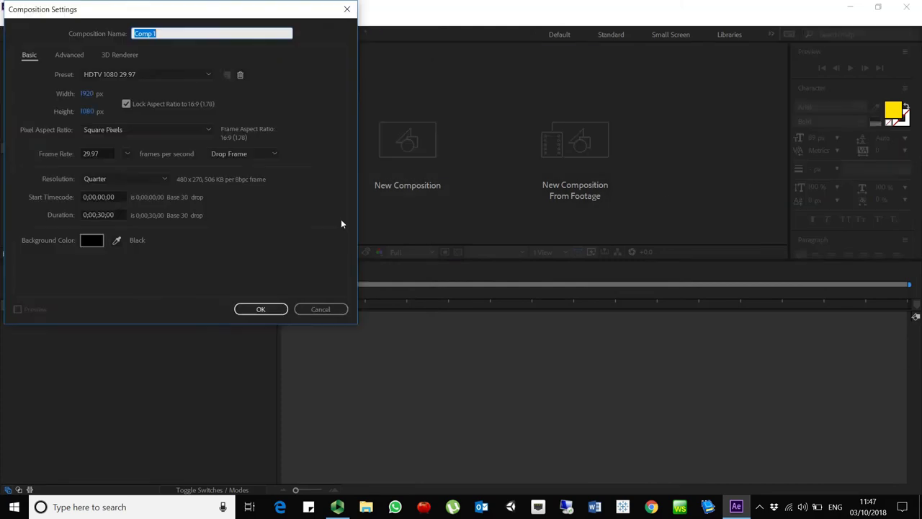
left_click_drag(176, 13, 392, 104)
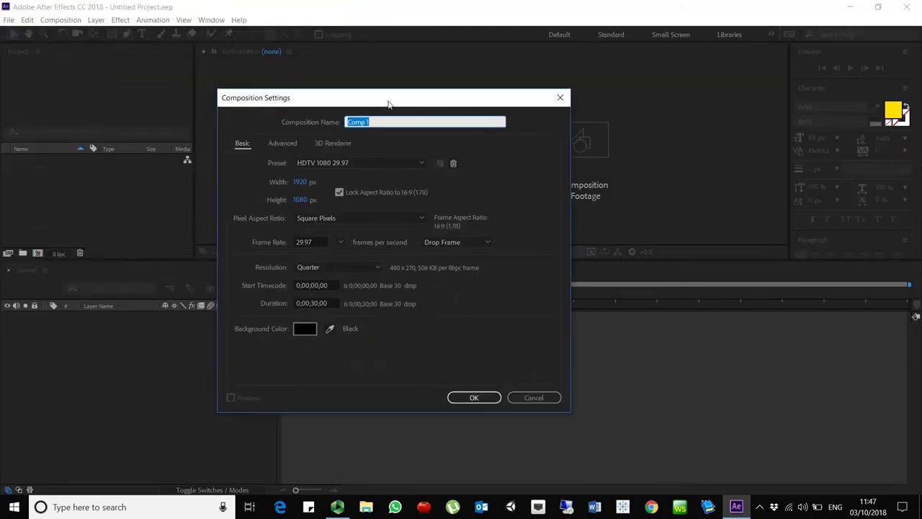
left_click(397, 164)
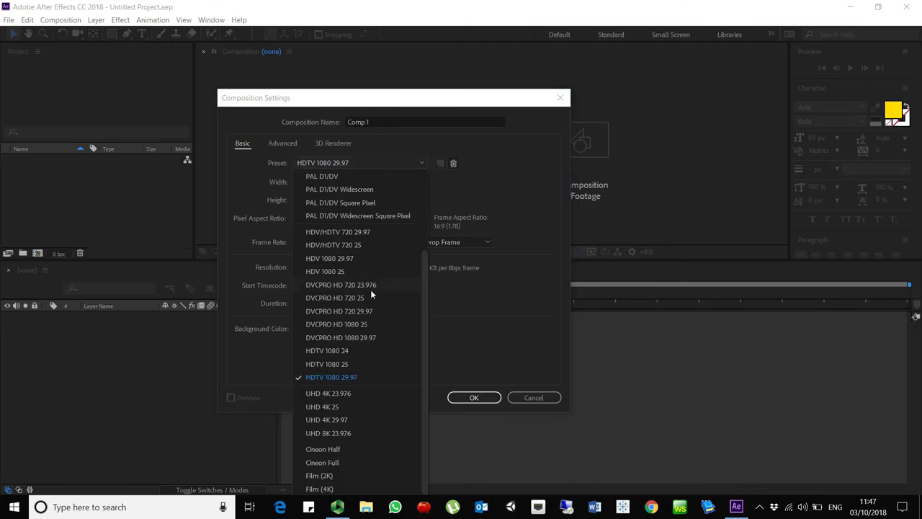
left_click(362, 362)
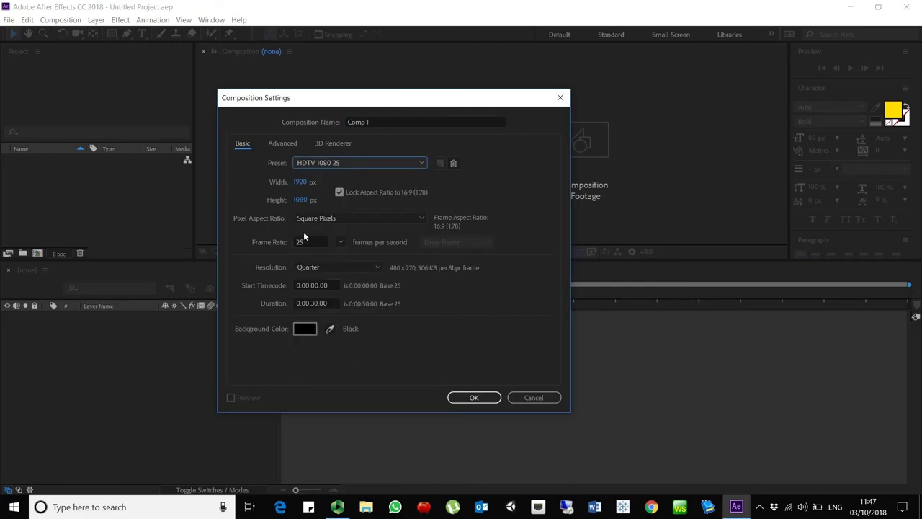
left_click(317, 303)
left_click_drag(317, 306, 311, 306)
type("1")
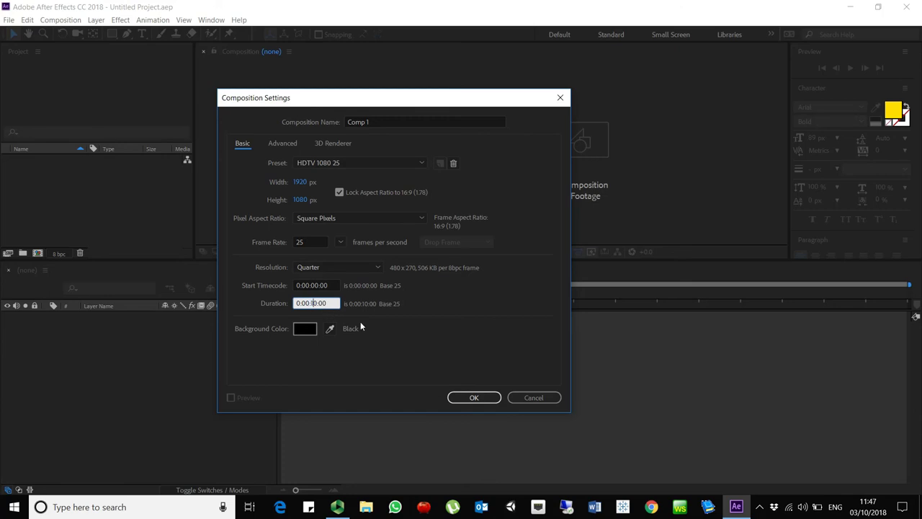
left_click(492, 404)
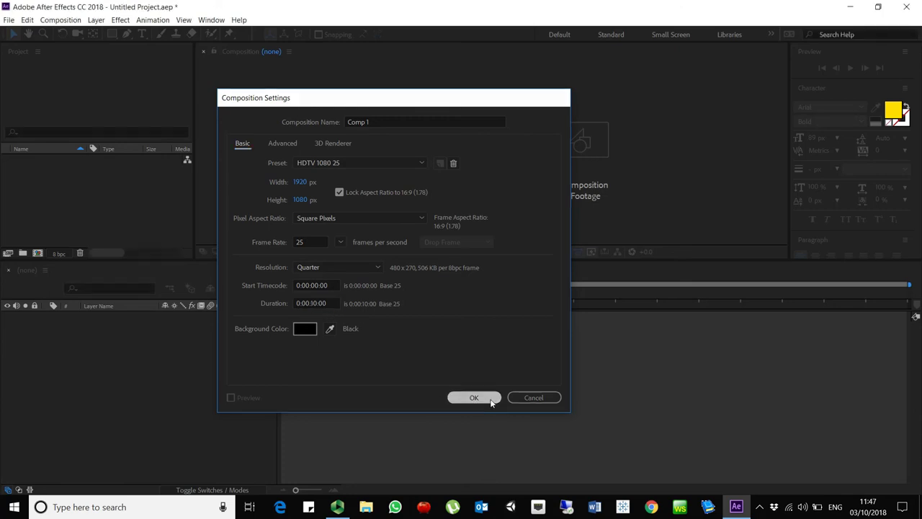
Step: Import the old dirty soccer ball PNG from the Bouncing Balls folder into the project
right_click(67, 195)
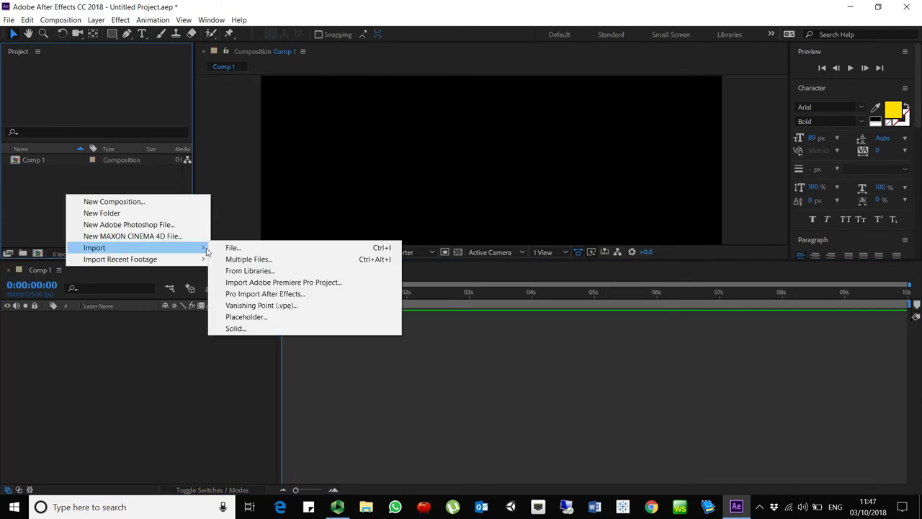
left_click(25, 167)
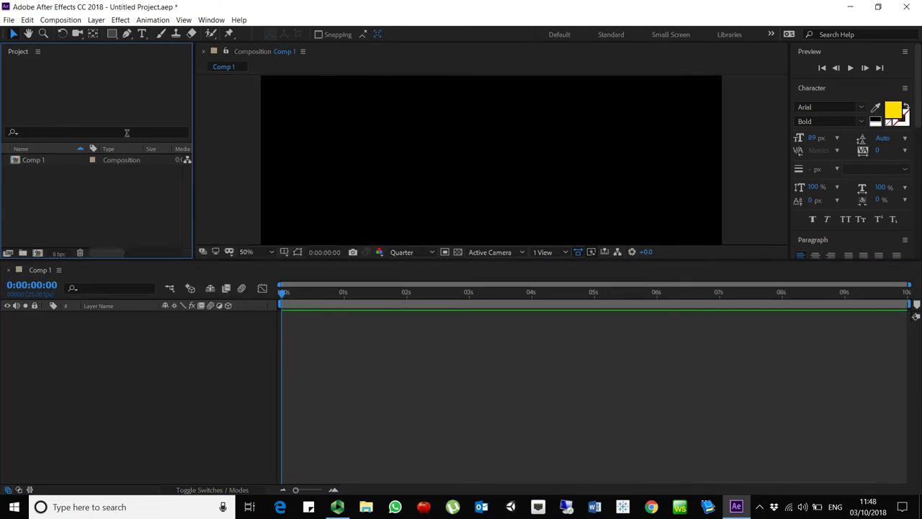
right_click(107, 218)
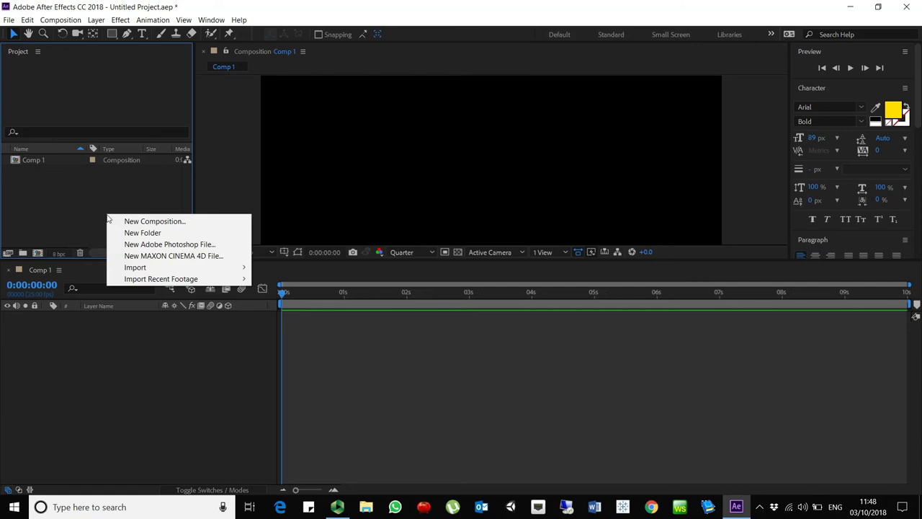
mouse_move(169, 269)
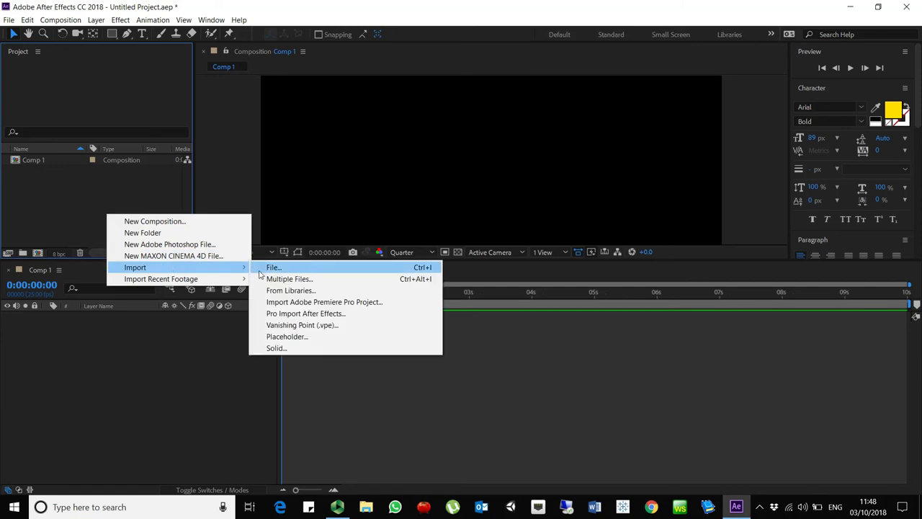
left_click(425, 268)
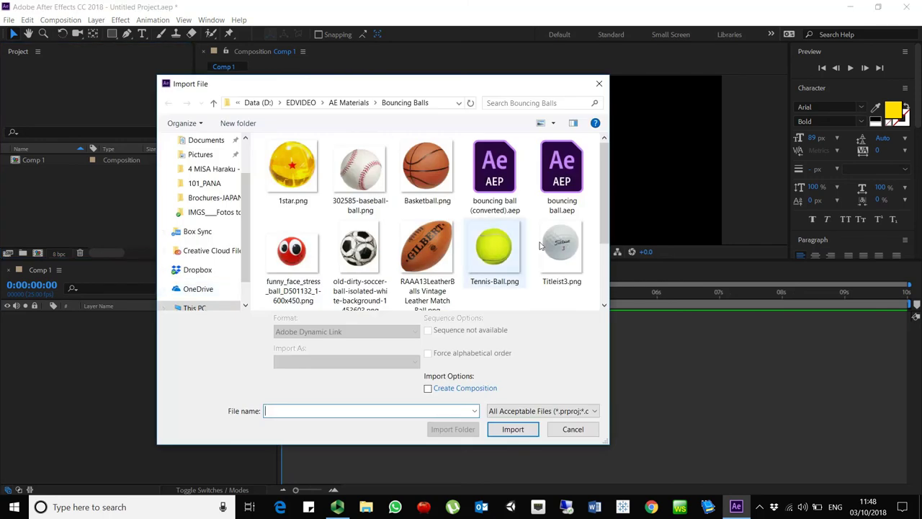
mouse_move(605, 222)
left_mouse_down()
mouse_move(601, 256)
mouse_move(604, 209)
left_mouse_up()
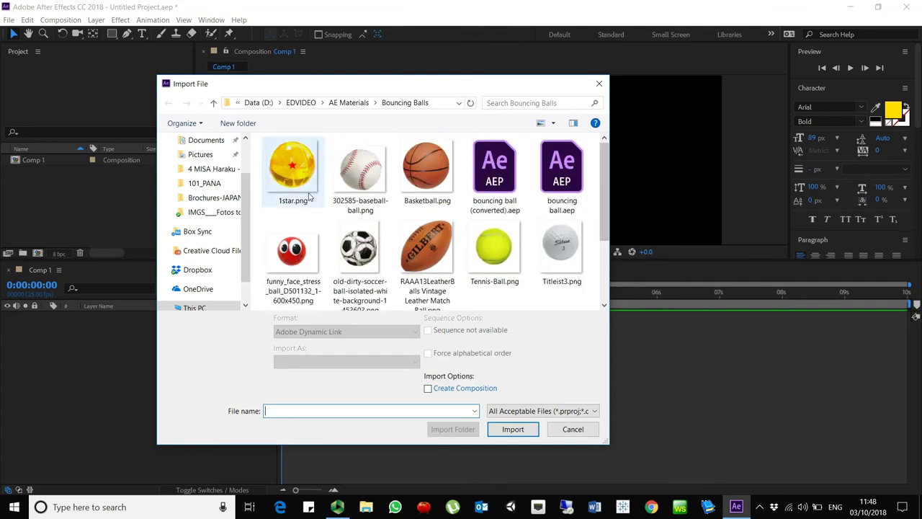
scroll(431, 252, "down", 2)
scroll(431, 252, "up", 3)
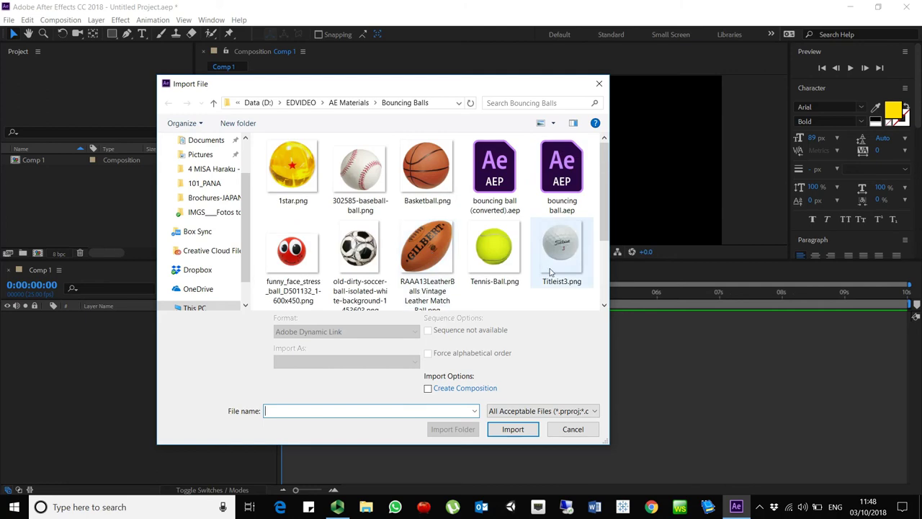
left_click(366, 252)
left_click(513, 420)
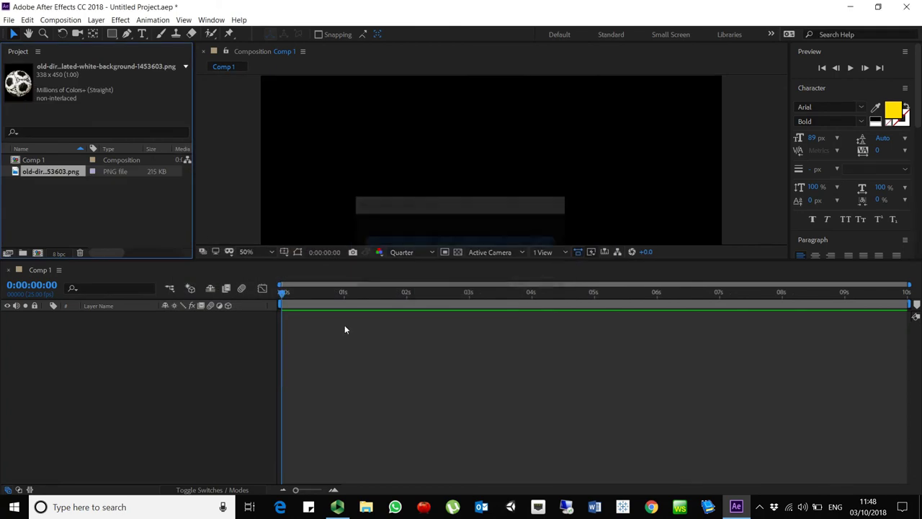
Step: Add the soccer ball image to Comp 1, fit the whole frame in the view and enlarge the composition viewer
left_click(65, 206)
left_click(38, 170)
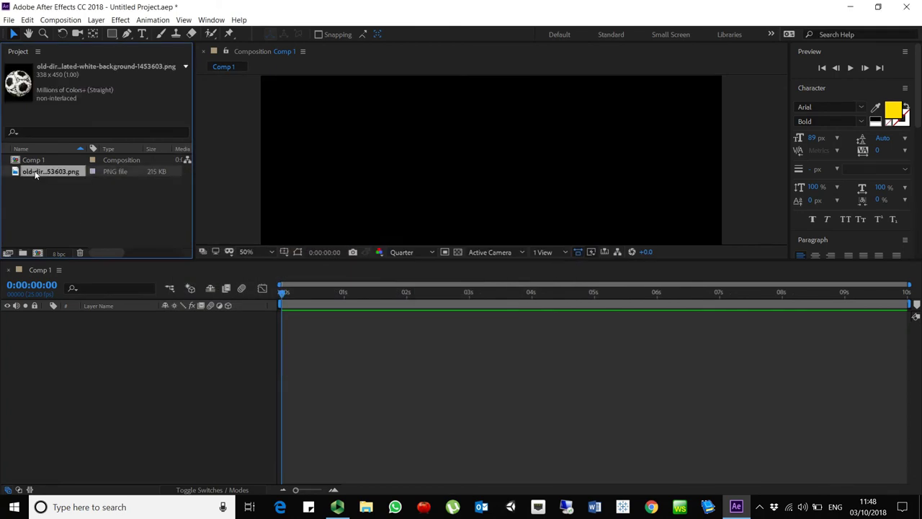
left_click_drag(36, 174, 428, 170)
left_click(500, 368)
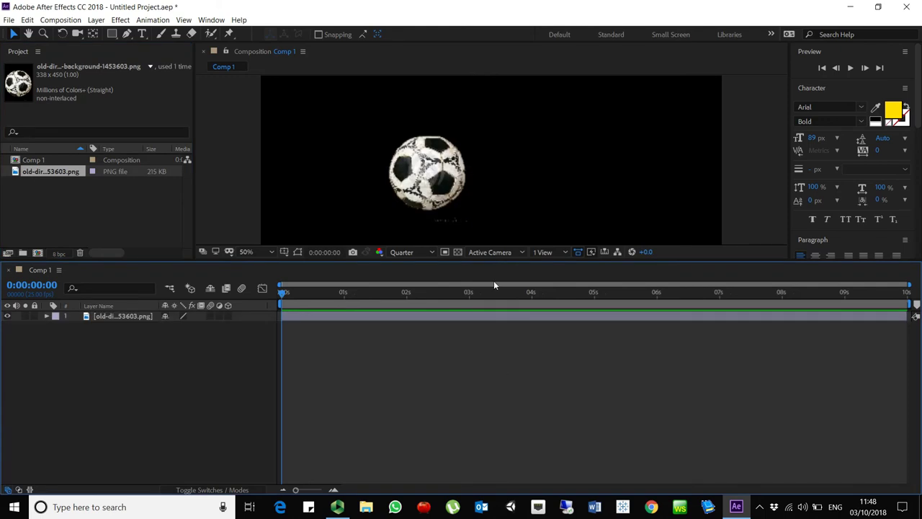
left_click(258, 252)
left_click(262, 264)
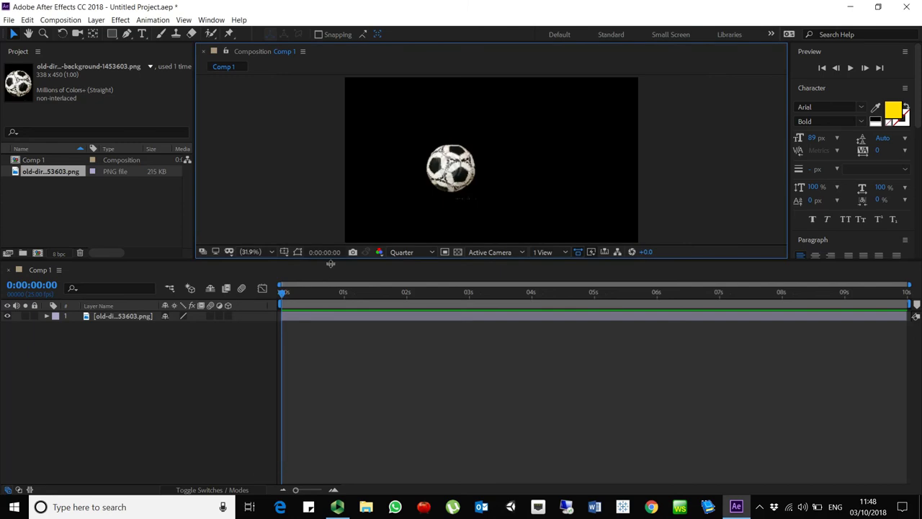
left_click_drag(331, 264, 325, 350)
Step: Move the soccer ball just outside the frame's left edge, at about (-182, 245), with the view at 25%
left_click(445, 232)
left_click_drag(444, 232, 241, 147)
key("comma")
key("comma")
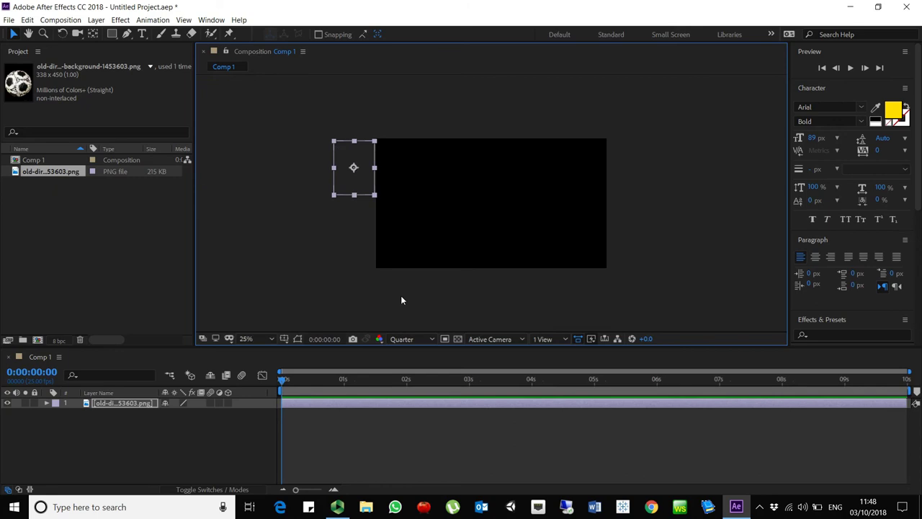
Step: Keyframe the ball's Position at 0:00:00:00 and move it past the frame's right edge, about (2158, 577), at 0:00:05:00
left_click(48, 402)
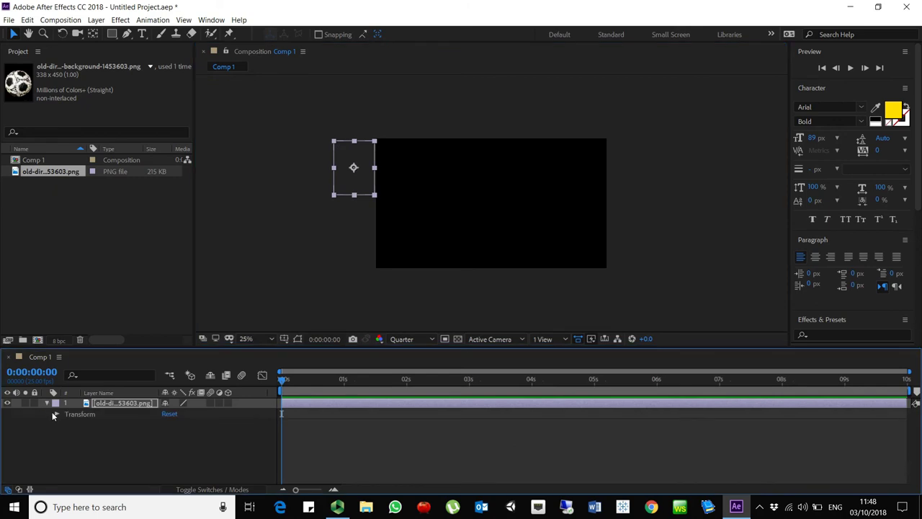
left_click(57, 415)
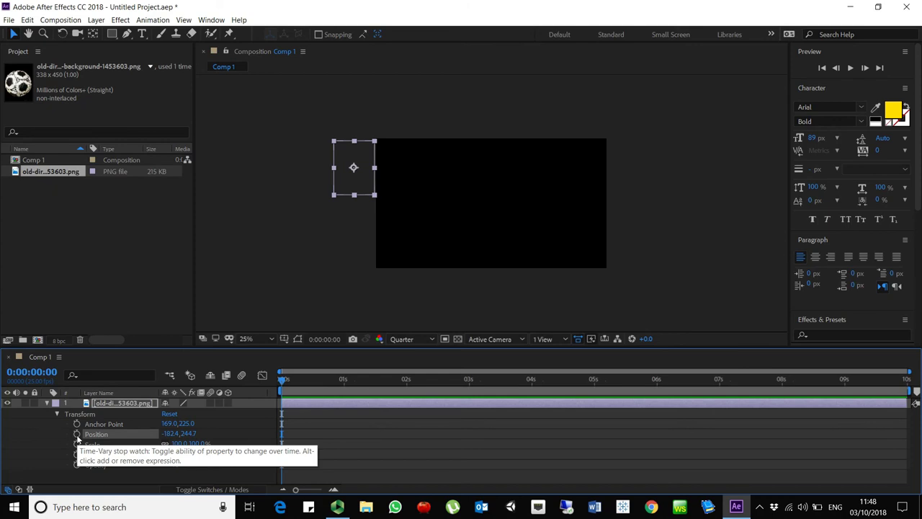
left_click(76, 435)
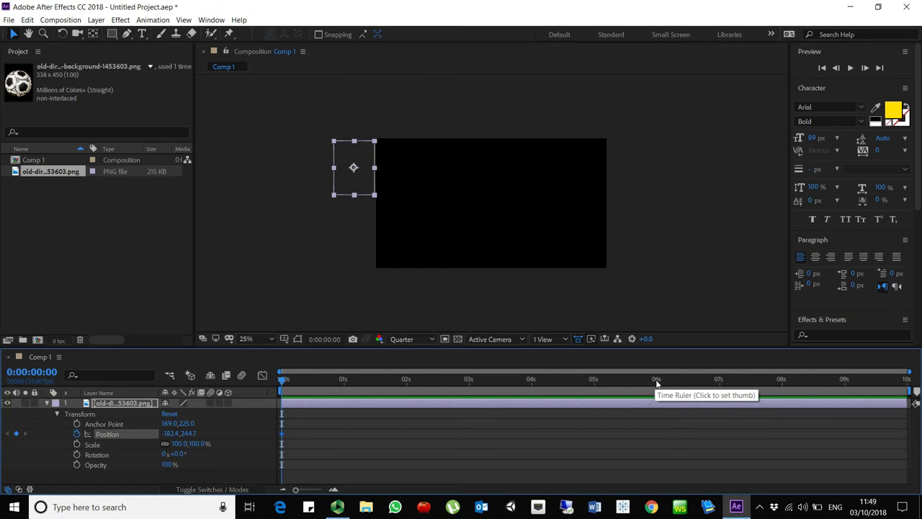
left_click(593, 384)
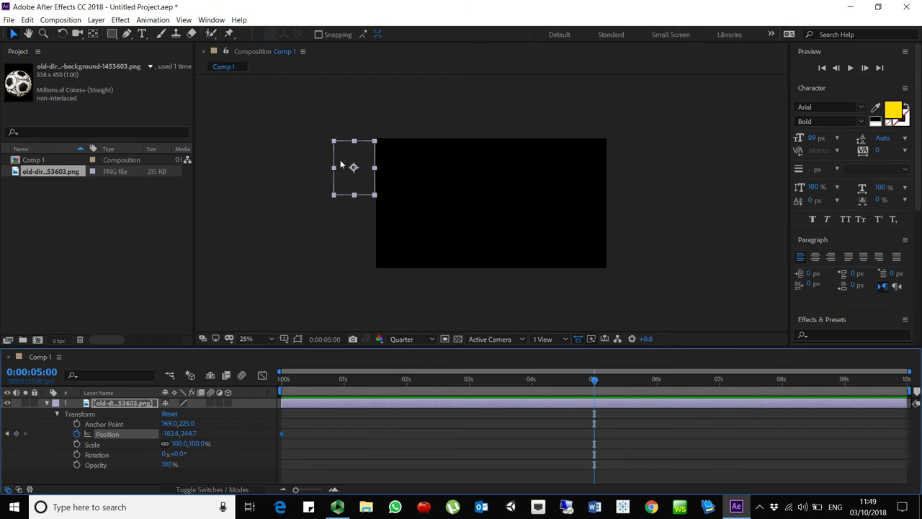
left_click_drag(350, 163, 628, 201)
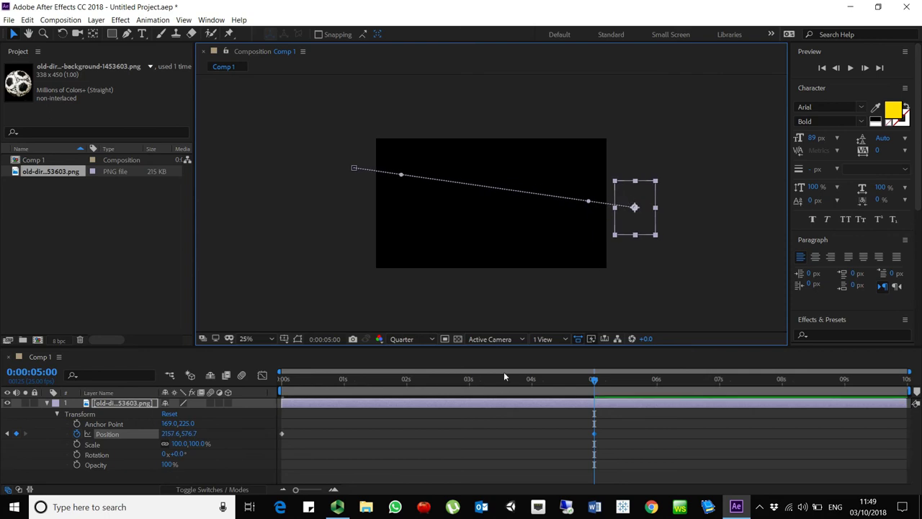
Step: At 0:00:01:05, move the ball off its straight path to about (579, 508) to add a Position keyframe
left_click(406, 380)
left_click_drag(408, 378, 356, 393)
left_click(421, 175)
left_click_drag(422, 175, 445, 199)
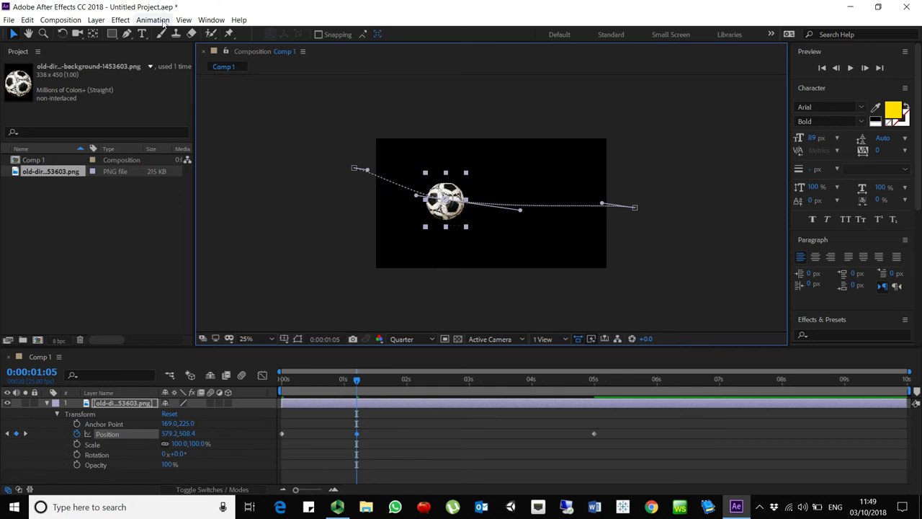
Step: Show the rulers, add a horizontal guide near the frame's lower edge and lower the ball to it, at about (523, 760)
left_click(183, 20)
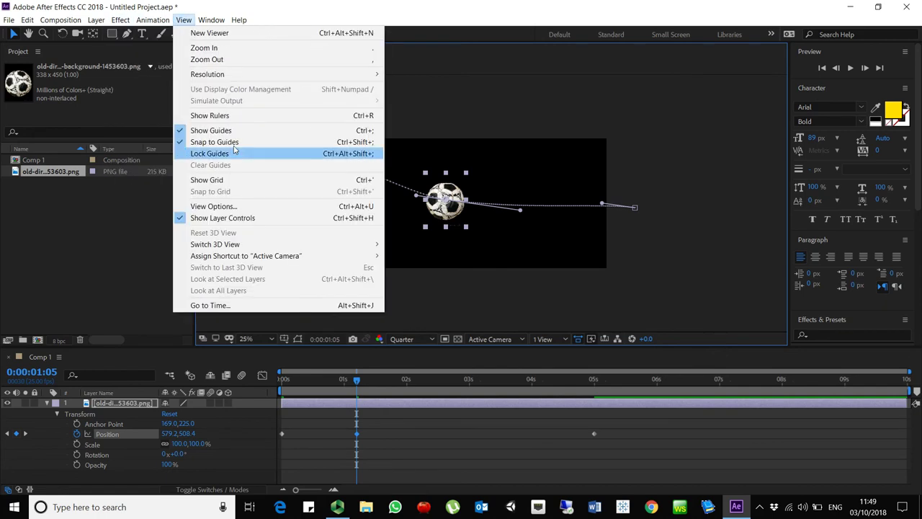
left_click(242, 117)
left_click_drag(497, 79, 562, 253)
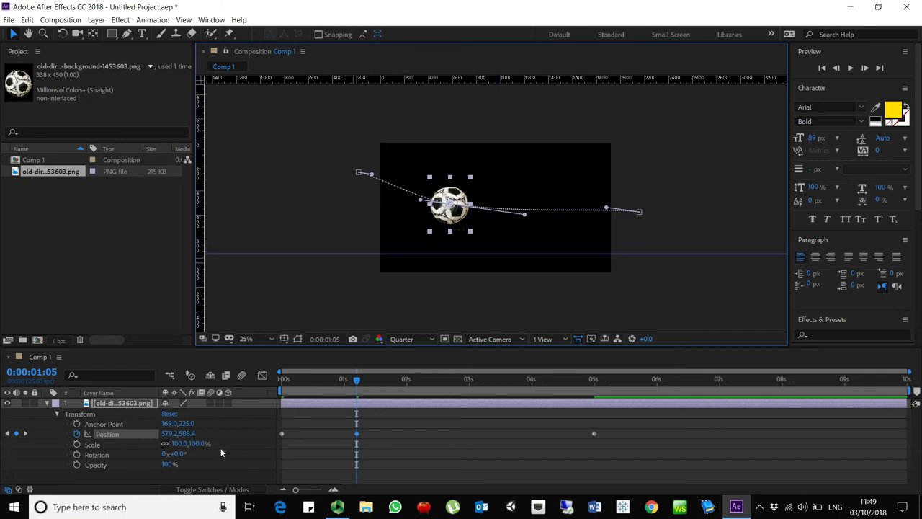
left_click_drag(459, 194, 452, 225)
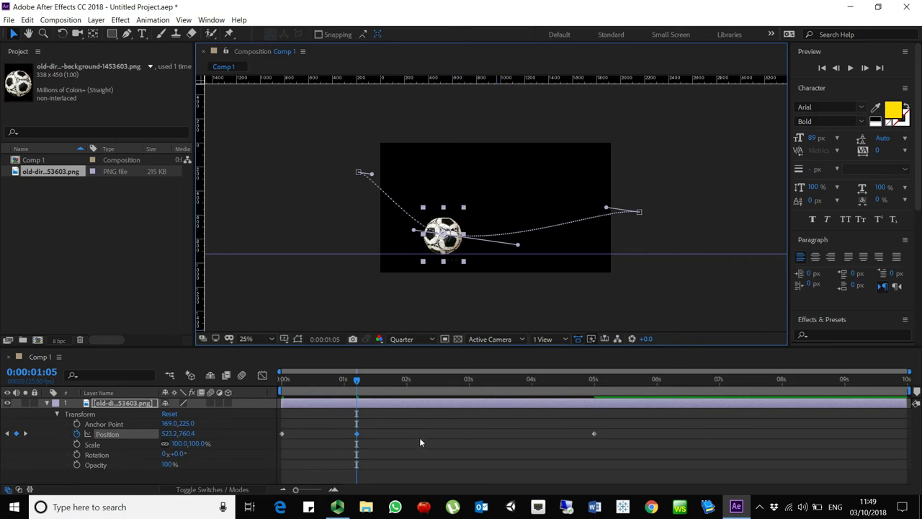
Step: At 0:00:02:17, raise the ball to about (1261, 379) as the peak of the bounce
left_click_drag(419, 380, 433, 384)
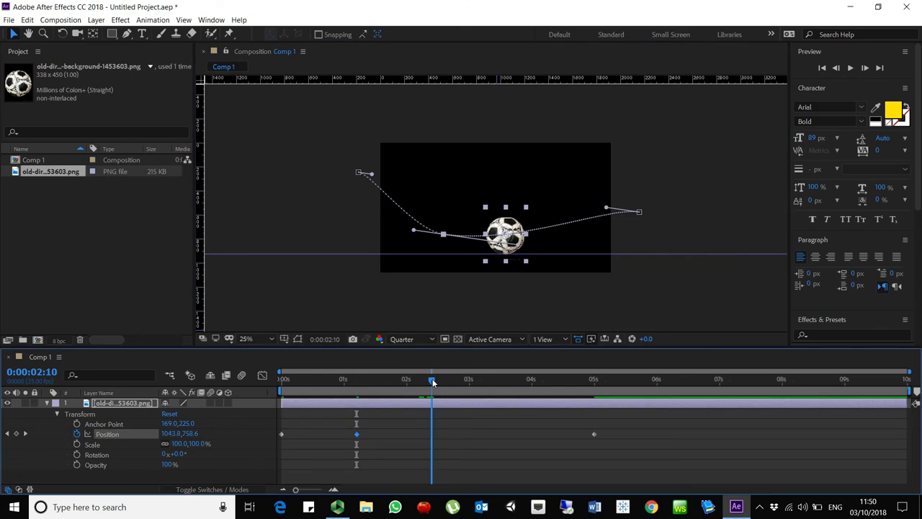
left_click_drag(433, 384, 451, 385)
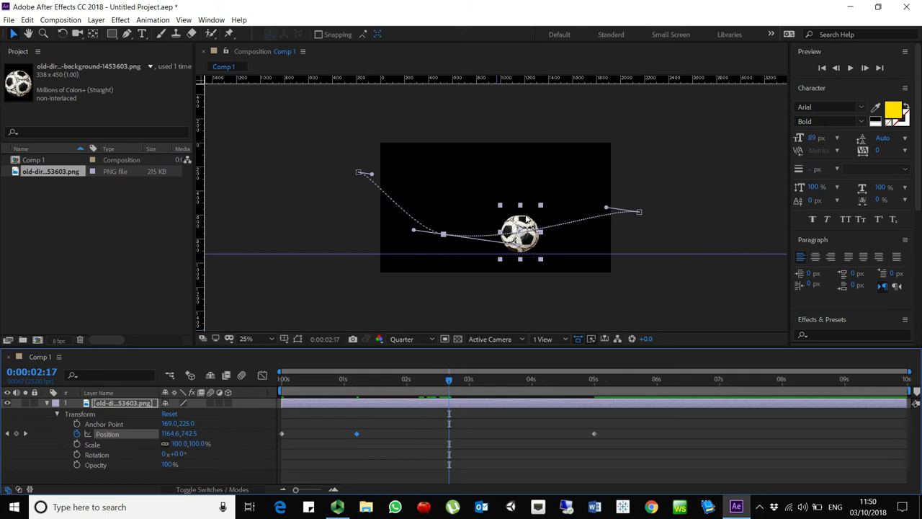
left_click_drag(526, 230, 538, 188)
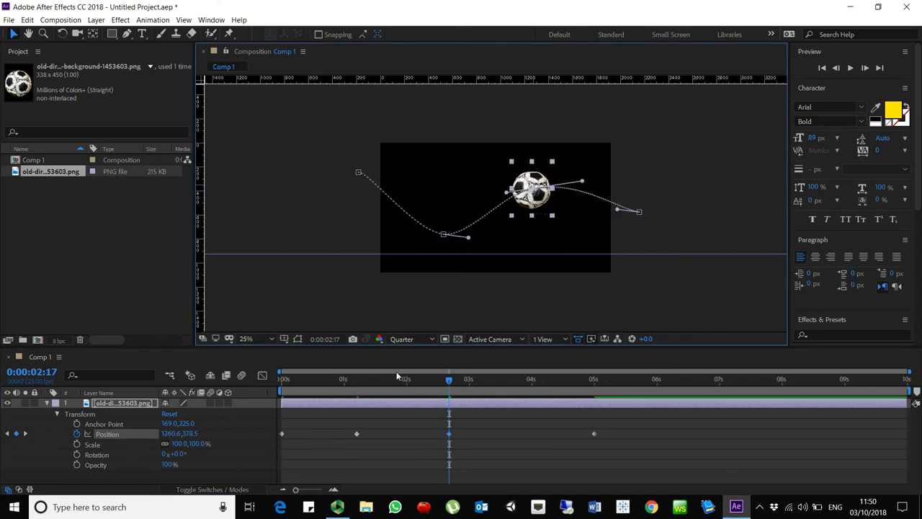
Step: Add a horizontal guide across the frame's upper part and lower the ball to about (1818, 757) at 0:00:03:24
left_click_drag(374, 376, 451, 413)
left_click_drag(451, 85, 461, 171)
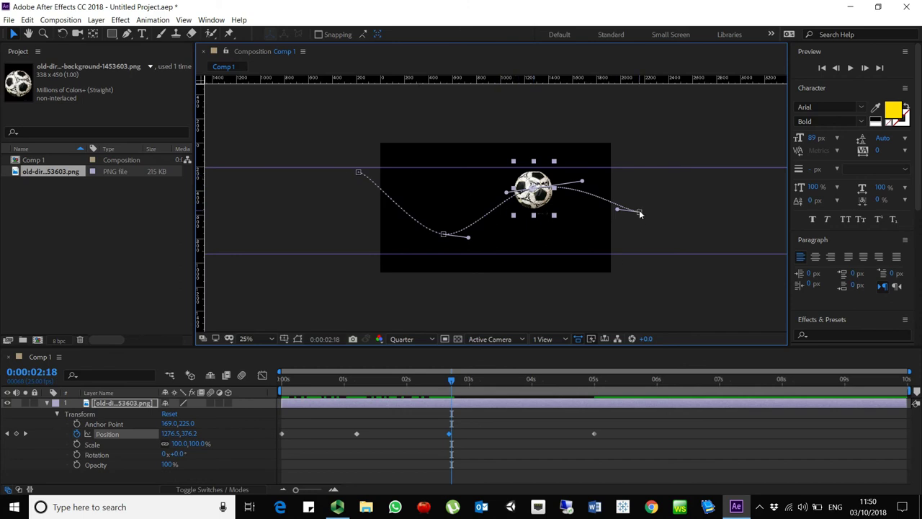
left_click_drag(497, 386, 530, 385)
left_click_drag(591, 204, 594, 242)
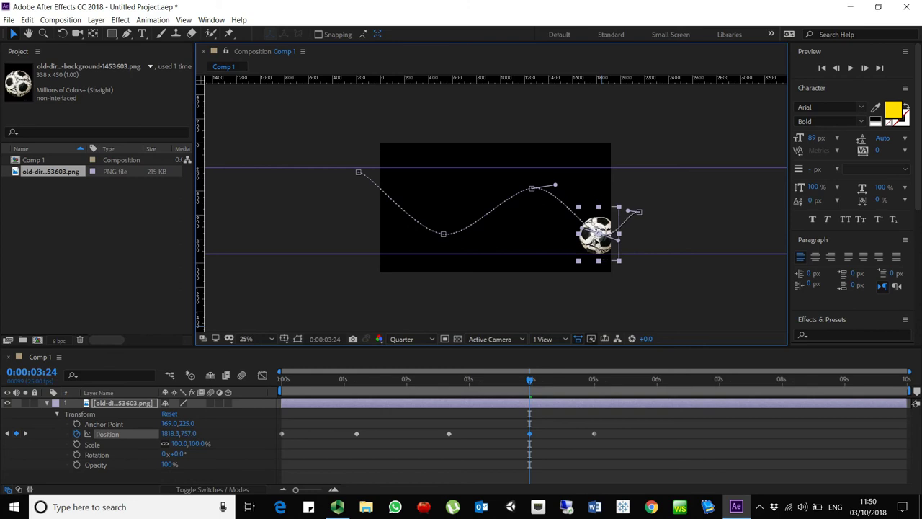
Step: Shift the ball's end position at 0:00:05:00 to about (2186, 605) and return the current time to 0:00:00:00
left_click_drag(536, 382, 593, 380)
left_click_drag(654, 210, 657, 208)
left_click_drag(594, 381, 165, 389)
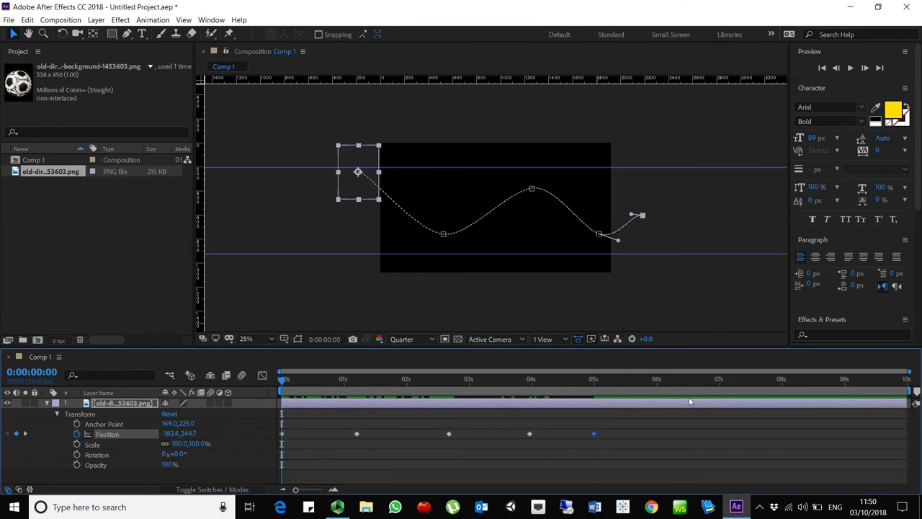
Step: End the work area at about 0:00:05:09 and preview the bouncing ball from the start
mouse_move(602, 380)
left_mouse_down()
mouse_move(625, 385)
mouse_move(617, 381)
left_mouse_up()
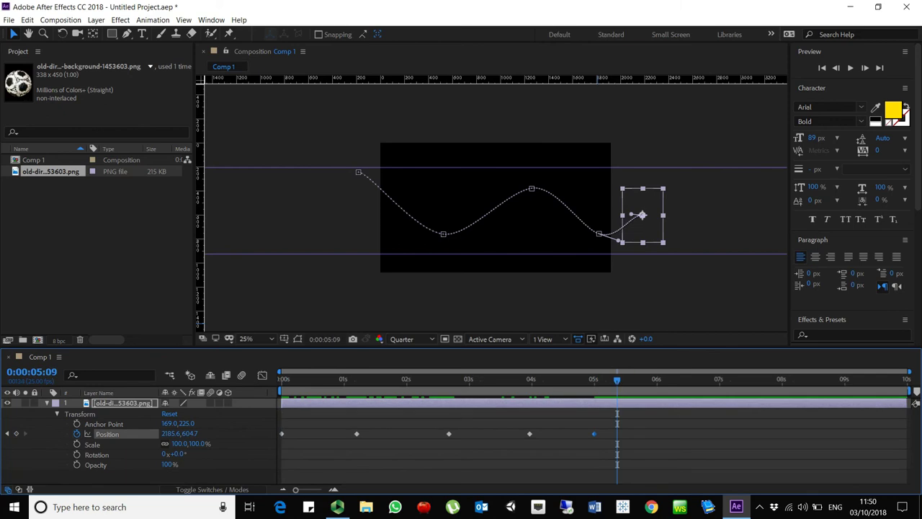
left_click_drag(914, 392, 168, 353)
key("space")
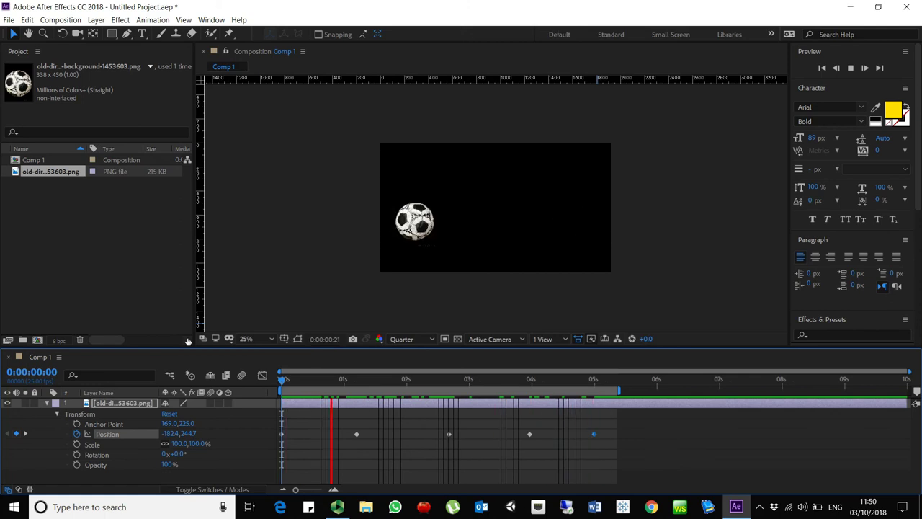
key("space")
left_click(649, 430)
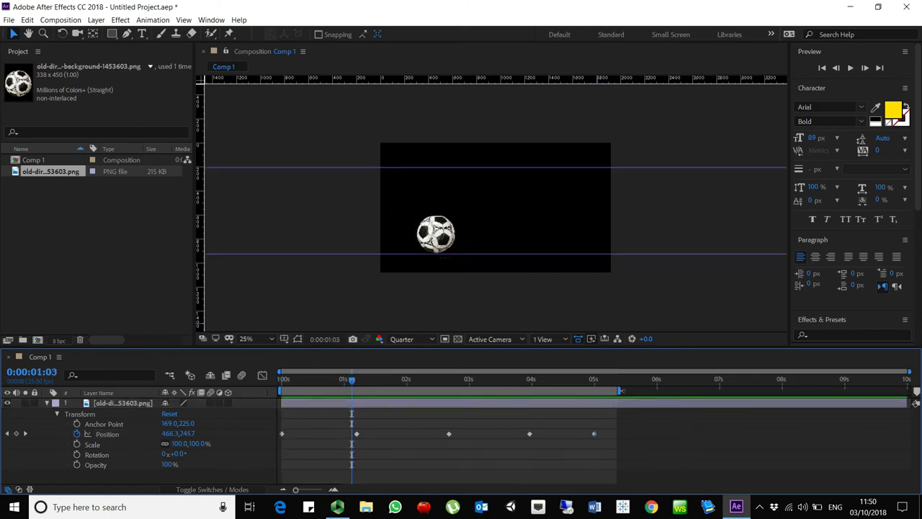
Step: Trim the work area to the last keyframe and compress all Position keyframes proportionally so they end at about 3.7 seconds
mouse_move(621, 391)
left_mouse_down()
mouse_move(604, 398)
mouse_move(533, 383)
mouse_move(259, 412)
left_mouse_up()
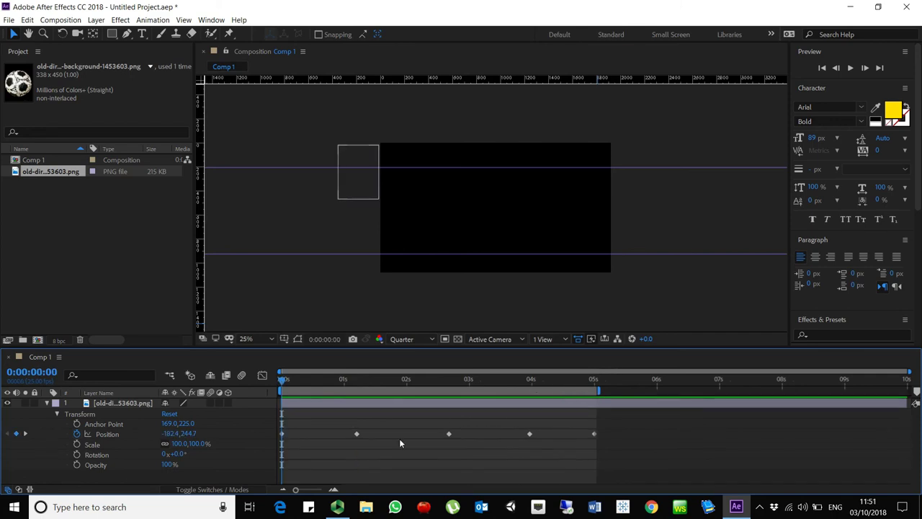
left_click_drag(620, 427, 272, 465)
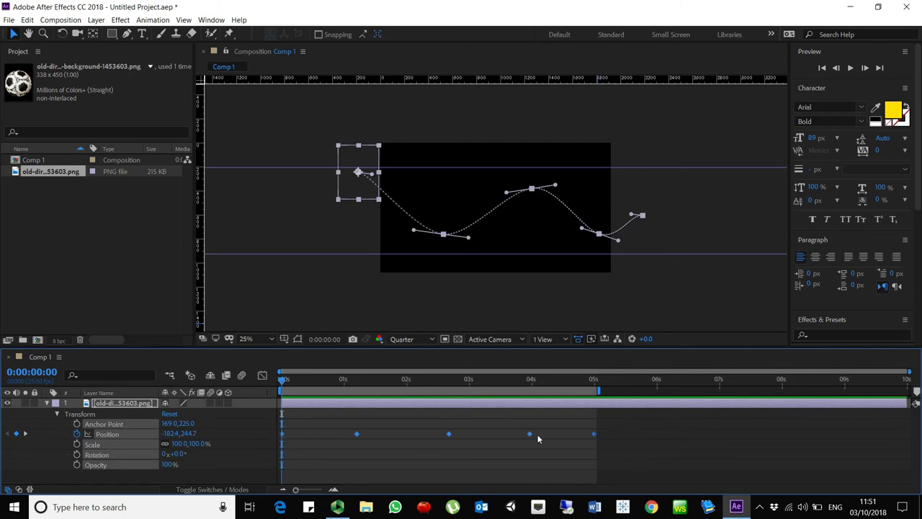
left_click_drag(592, 434, 509, 447)
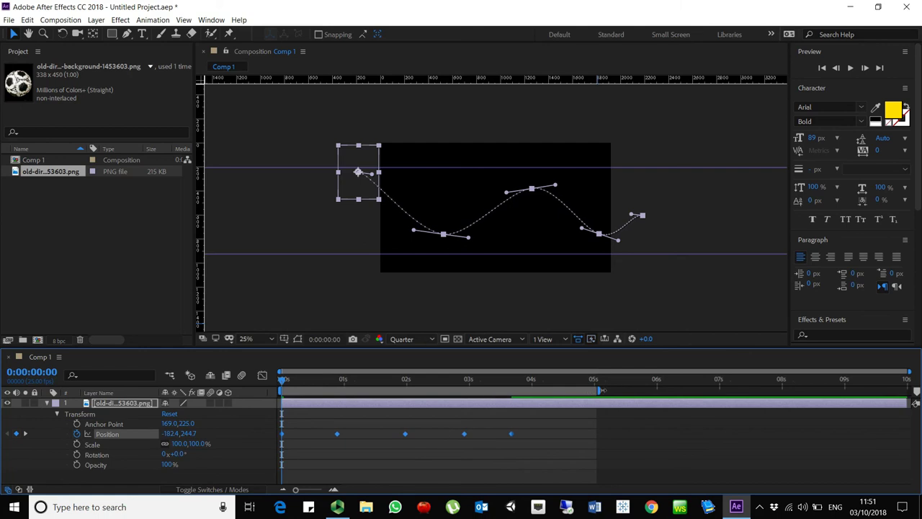
Step: Shorten the work area to about 0:00:04:00 and preview the faster bounce
left_click_drag(598, 392, 537, 392)
key("space")
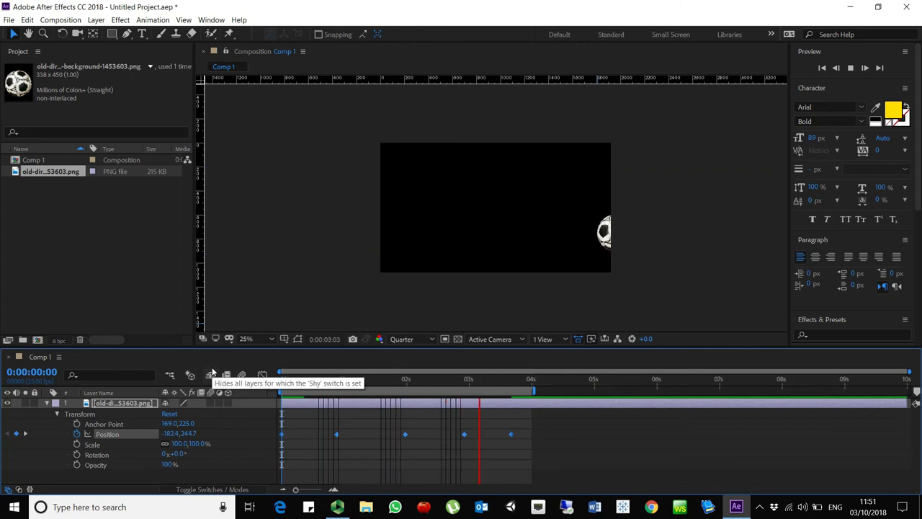
left_click(559, 441)
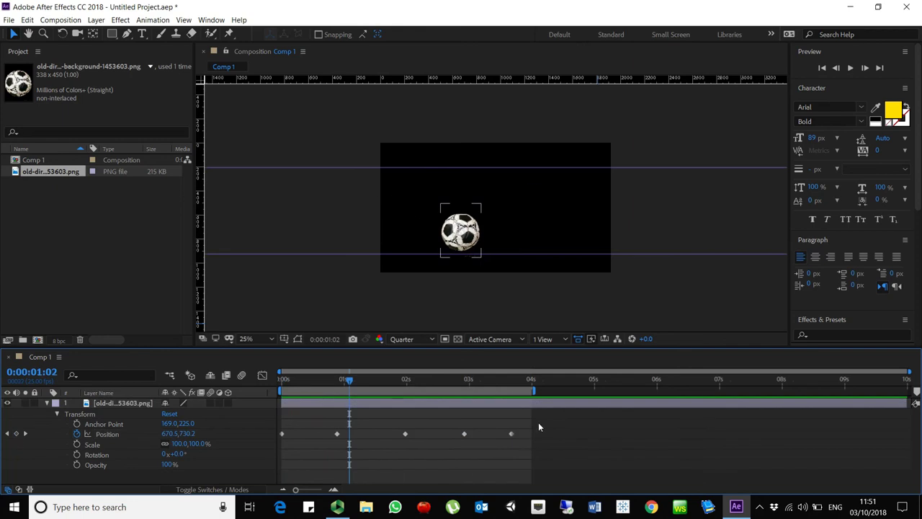
Step: Compress all Position keyframes proportionally to end at about 2.2 seconds and shorten the work area to about 2.4 seconds
left_click_drag(539, 426, 277, 464)
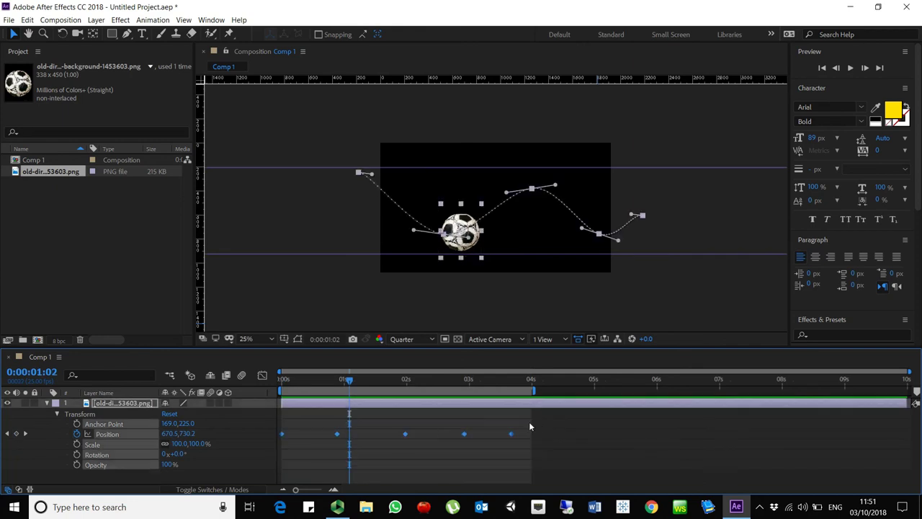
left_click_drag(511, 433, 421, 447)
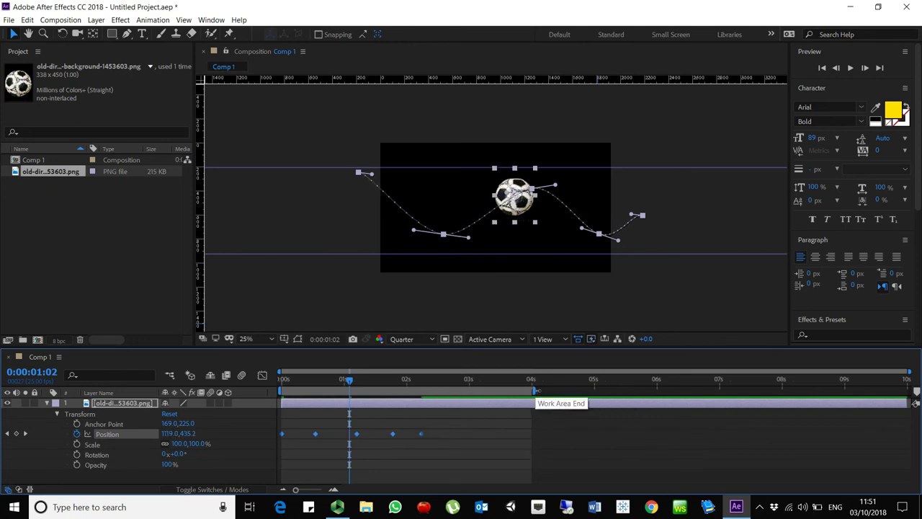
left_click_drag(533, 391, 433, 419)
Step: Preview the compressed bounce from the start of the composition, then stop playback
key("Home")
key("space")
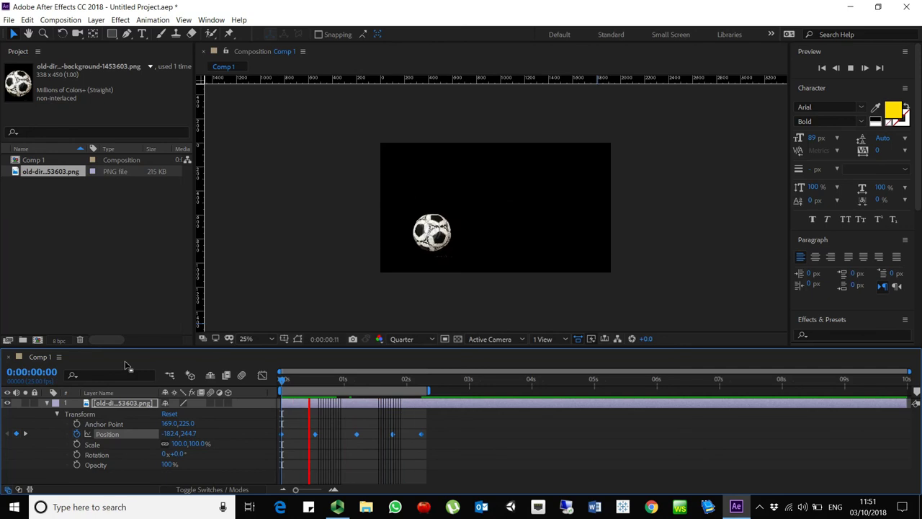
key("space")
left_click(467, 449)
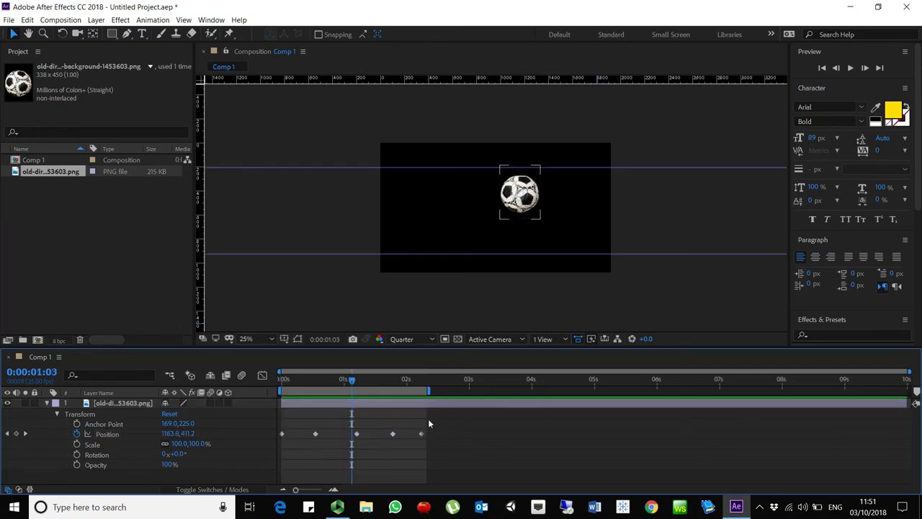
Step: Extend the work area to about 3.3 seconds and move the last two Position keyframes to about 2.1 and 2.9 seconds
left_click_drag(433, 391, 483, 391)
left_click(422, 434)
left_click_drag(421, 434, 462, 433)
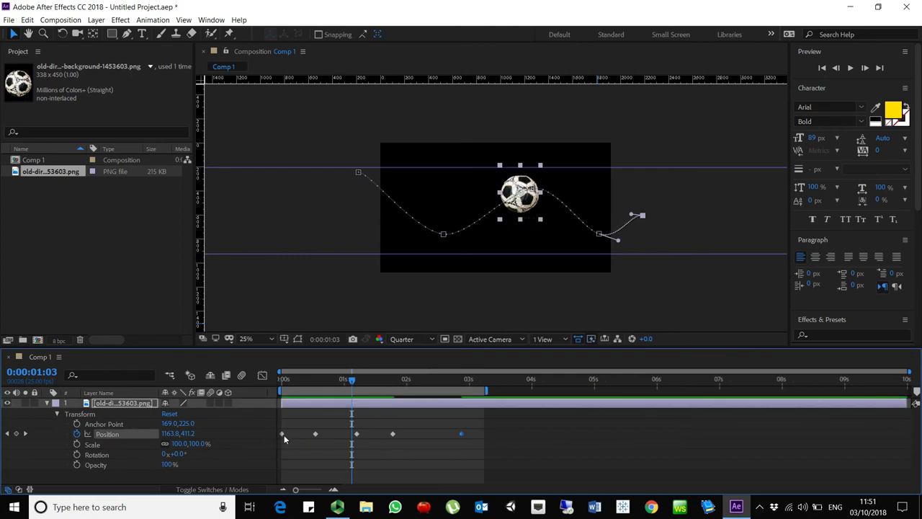
left_click_drag(391, 435, 412, 435)
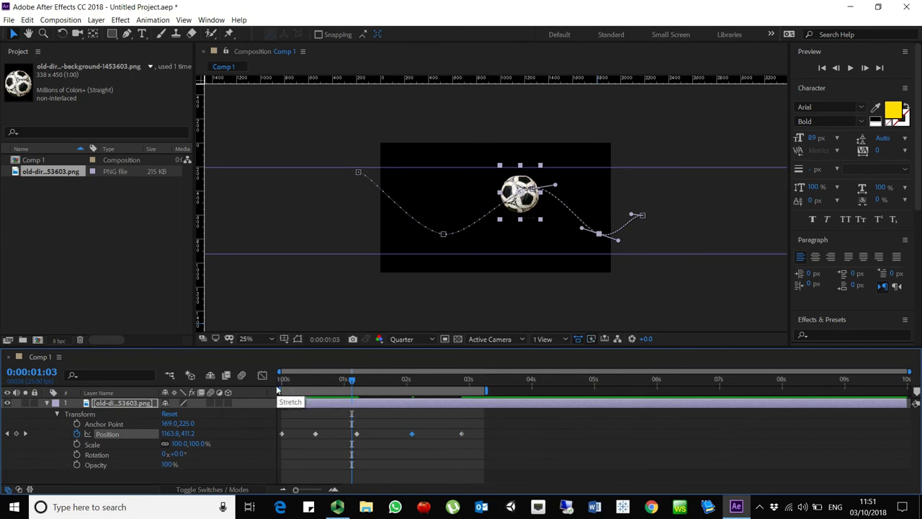
Step: Return to 0:00:00:00 and preview the bounce with its slower second half
left_click_drag(282, 379, 277, 438)
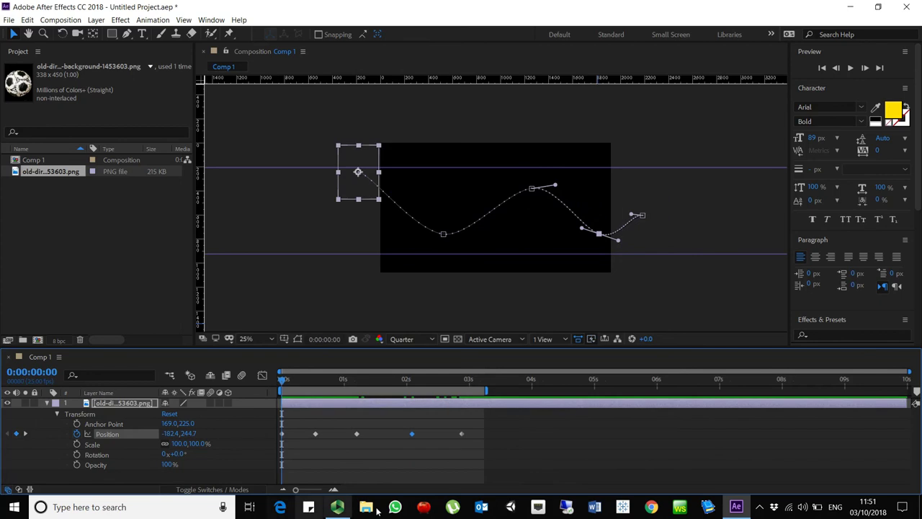
left_click(537, 460)
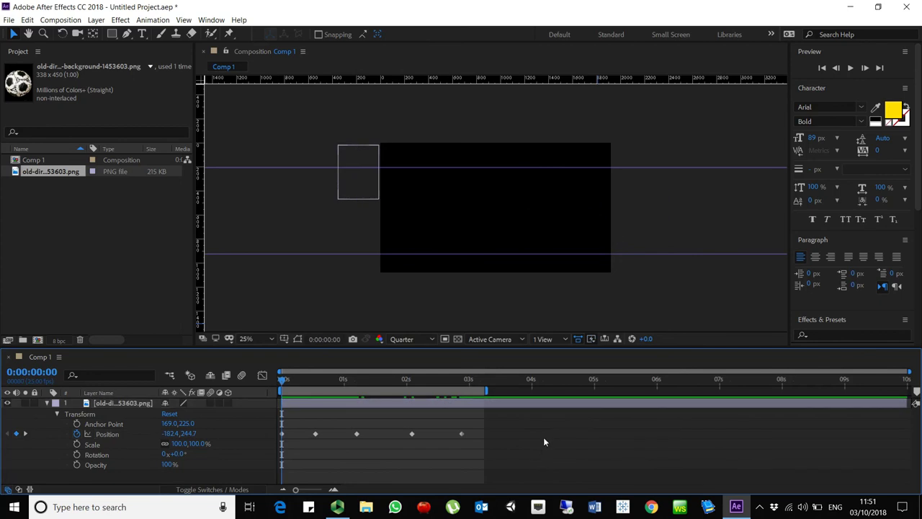
key("space")
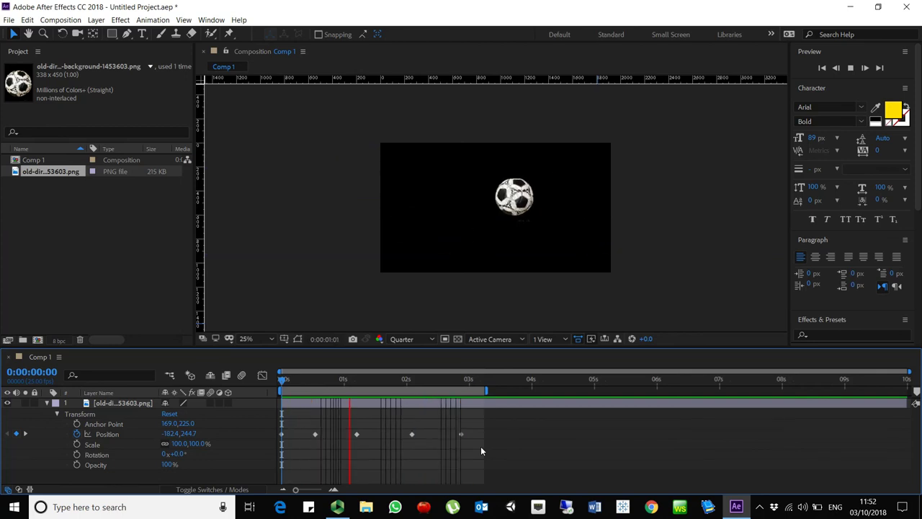
key("space")
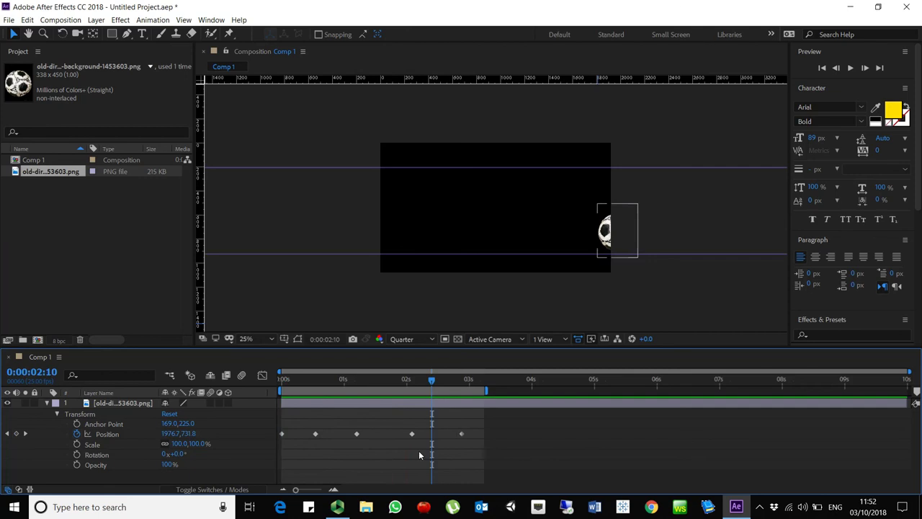
Step: Delete the ball's mid-air Position keyframe at about 1.2 seconds, with the current time at 0:00:01:07
left_click_drag(321, 380, 358, 421)
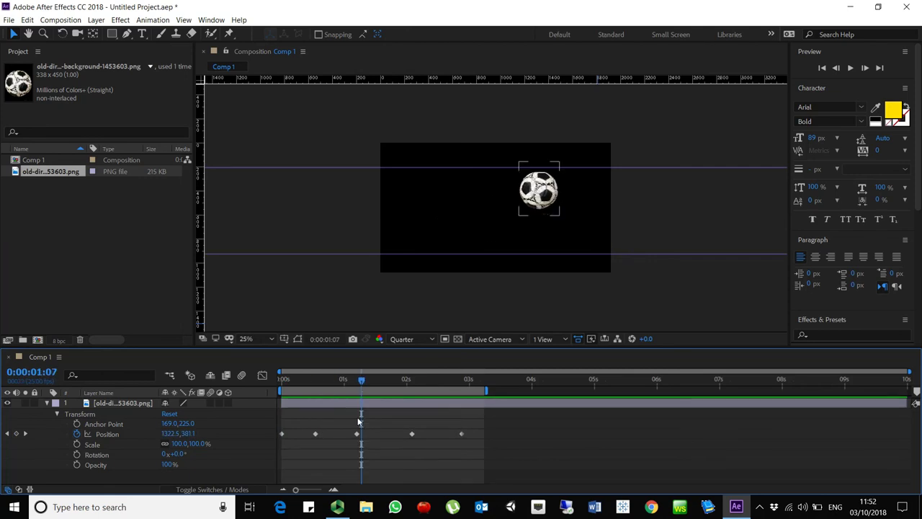
left_click(544, 199)
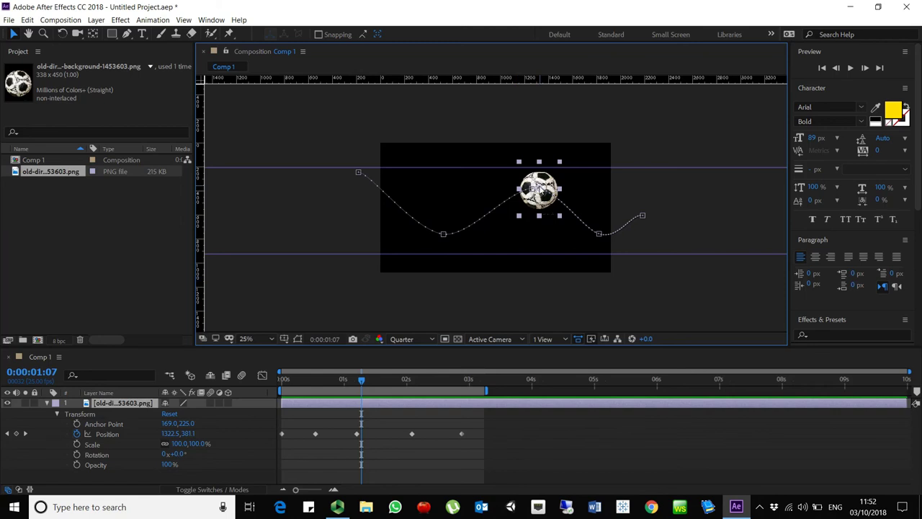
left_click(539, 190)
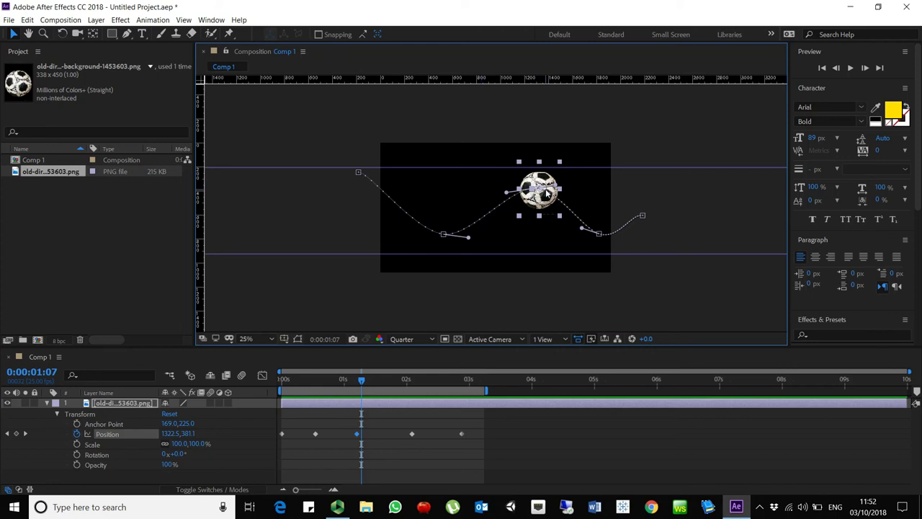
key("ctrl+z")
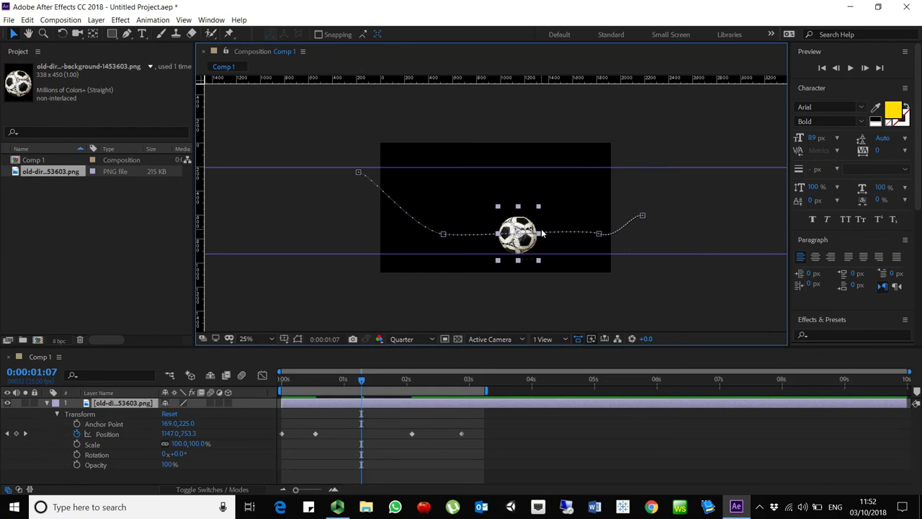
mouse_move(539, 239)
left_mouse_down()
mouse_move(537, 257)
mouse_move(528, 252)
mouse_move(552, 249)
mouse_move(526, 227)
left_mouse_up()
key("ctrl+z")
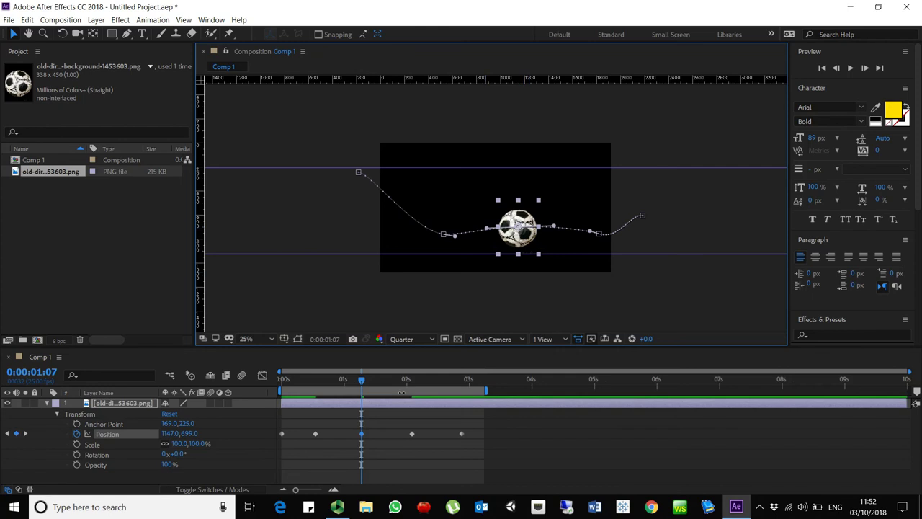
key("ctrl+z")
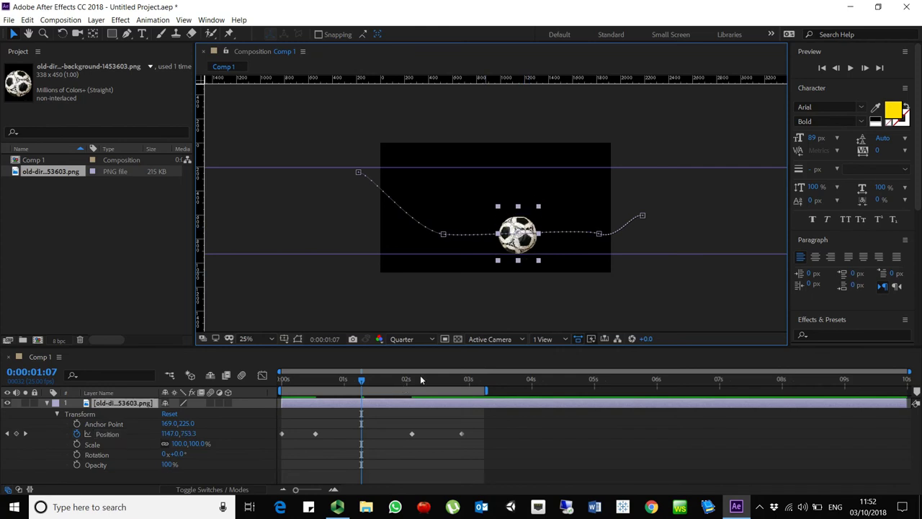
Step: Reshape the motion path by pulling the second bounce's incoming handle high above the frame and lowering the last keyframe's handle
left_click(597, 234)
left_click_drag(583, 228, 502, 105)
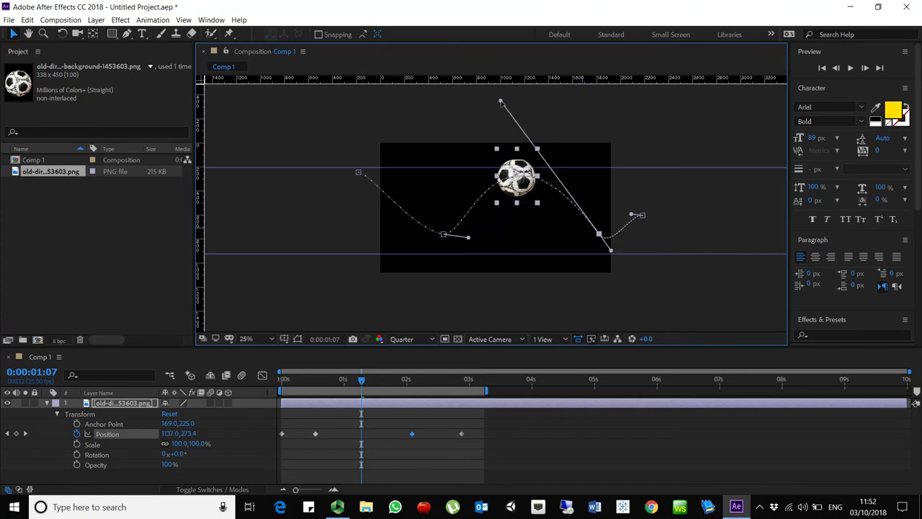
left_click_drag(631, 214, 627, 242)
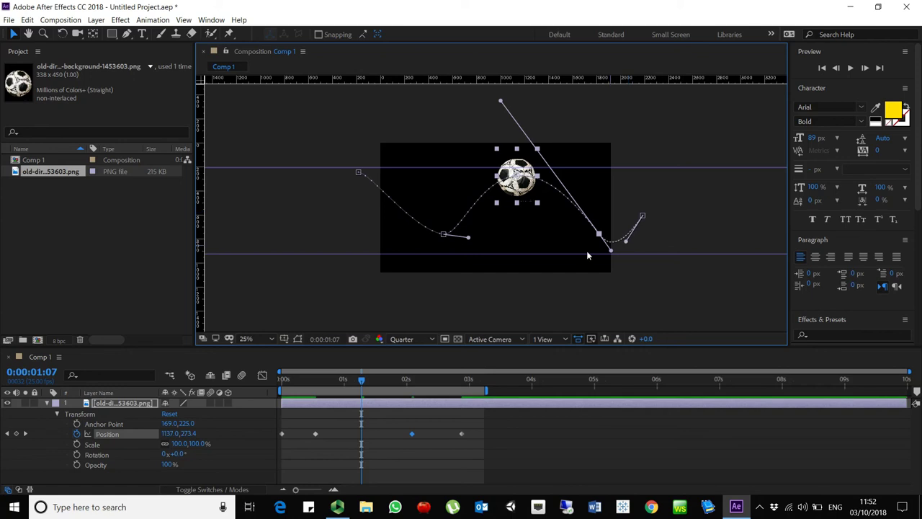
Step: Reposition the ball's first ground contact at 0:00:00:14 to about (437, 756) and compare it with the second bounce
mouse_move(470, 240)
left_mouse_down()
mouse_move(459, 242)
mouse_move(482, 241)
mouse_move(433, 227)
mouse_move(471, 235)
left_mouse_up()
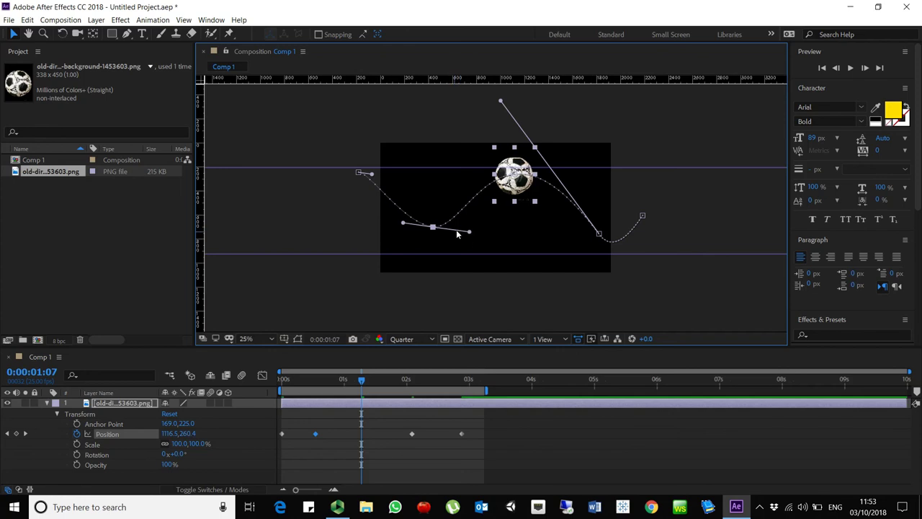
left_click_drag(402, 387, 317, 403)
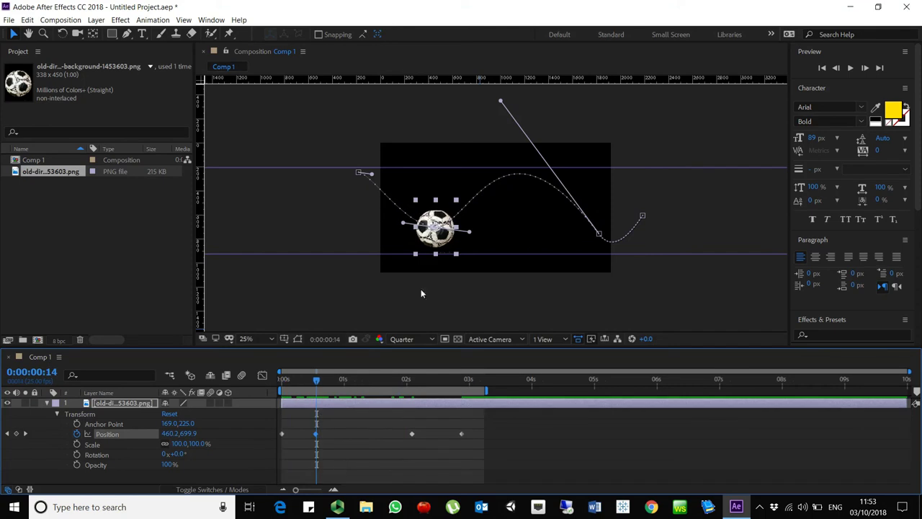
left_click_drag(436, 229, 433, 233)
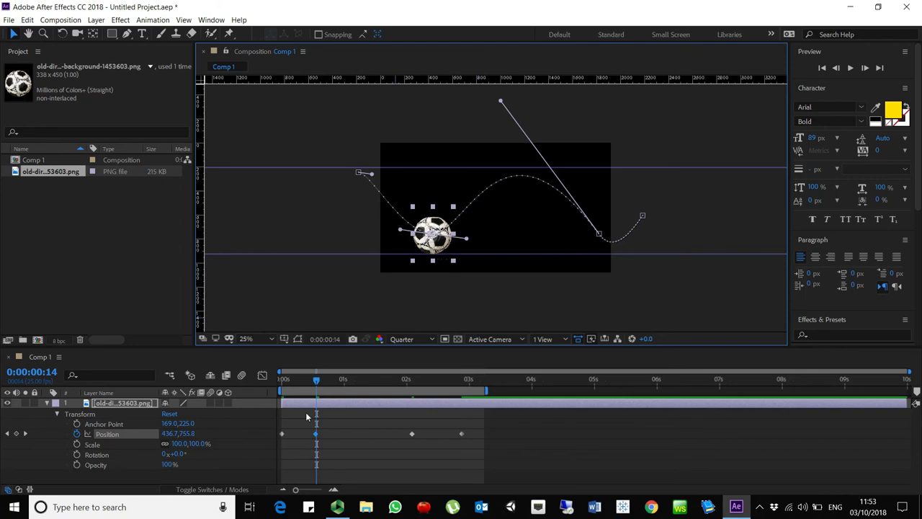
left_click(26, 434)
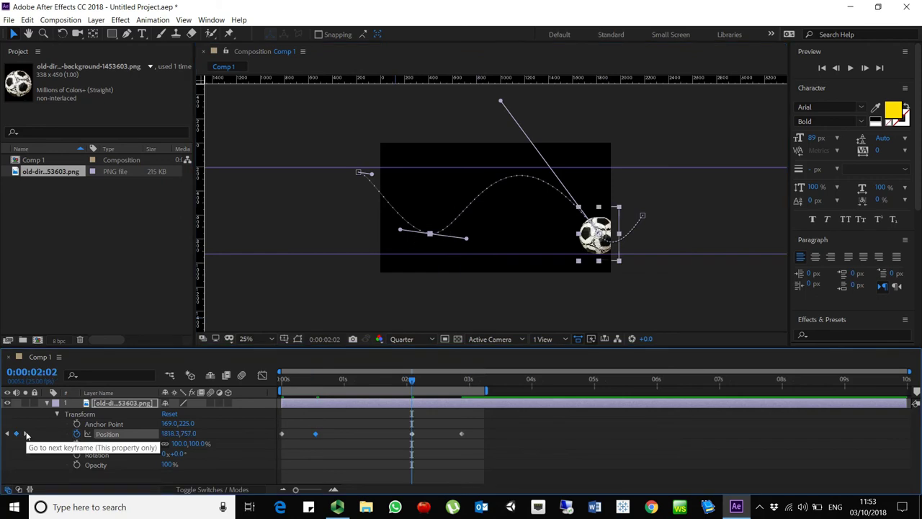
left_click_drag(327, 382, 237, 376)
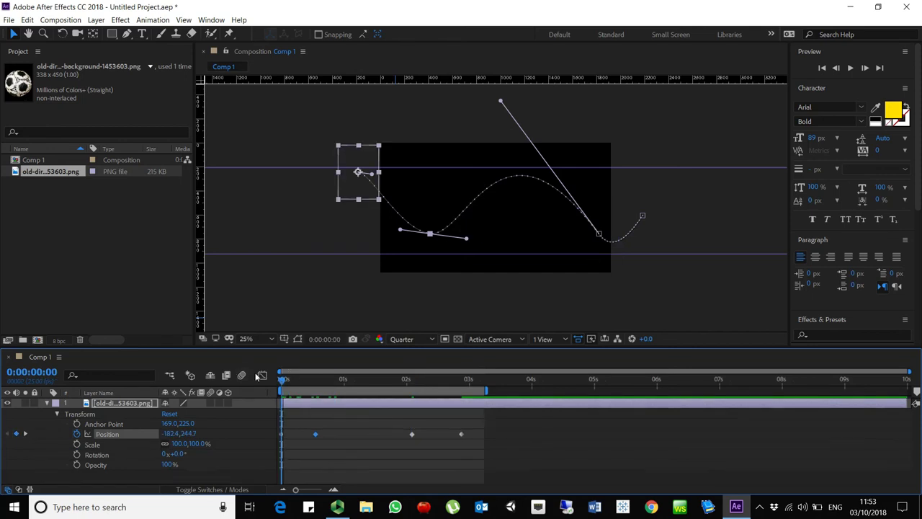
Step: Add a Scale keyframe at 0:00:00:13 with unlinked proportions and squash the ball to 105, 63%
left_click_drag(278, 378, 315, 455)
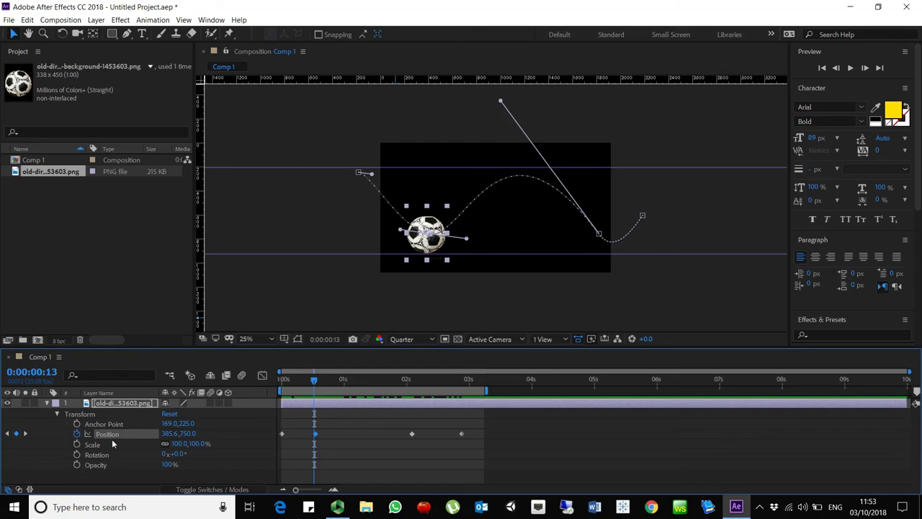
left_click(77, 444)
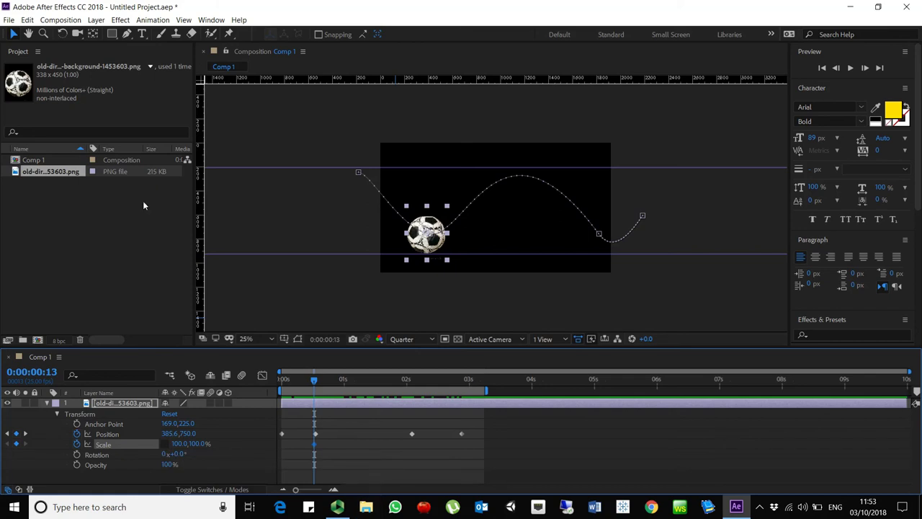
left_click(180, 444)
key("Up")
key("Up")
key("Up")
key("Up")
key("Up")
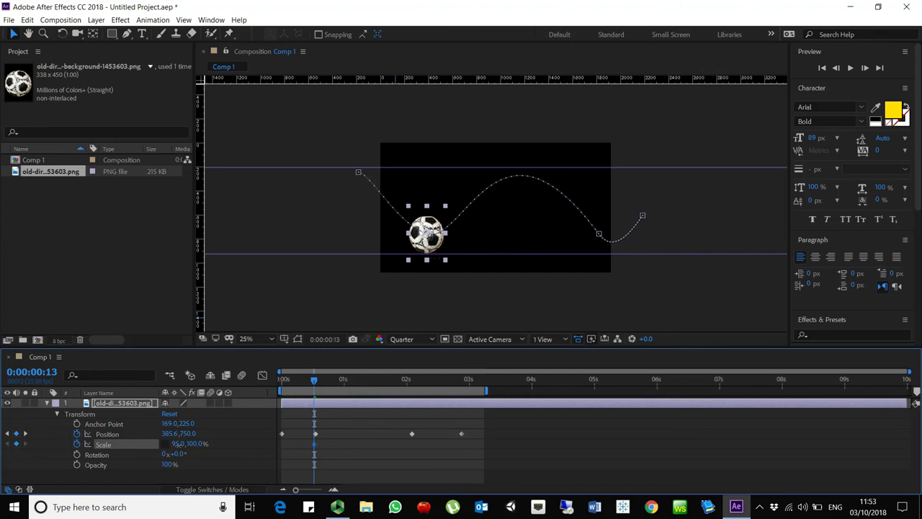
key("Return")
left_click_drag(203, 444, 180, 446)
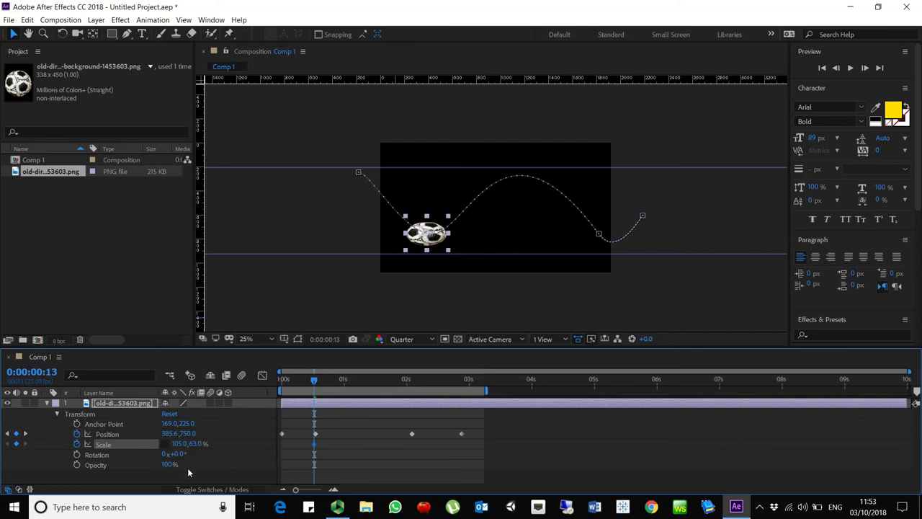
Step: Copy the squashed Scale keyframe to 0:00:02:02 and set the Scale at 0:00:01:09 to 83, 101%
left_click_drag(406, 380, 411, 380)
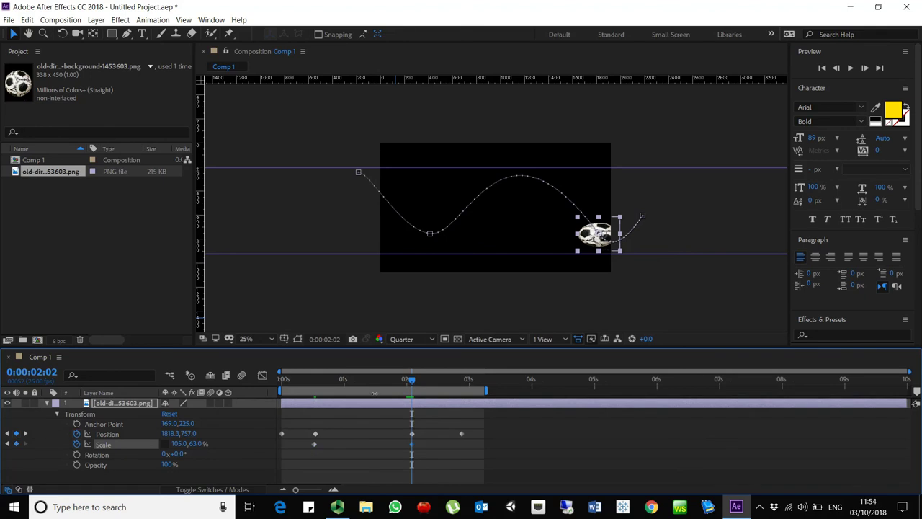
left_click_drag(364, 380, 367, 382)
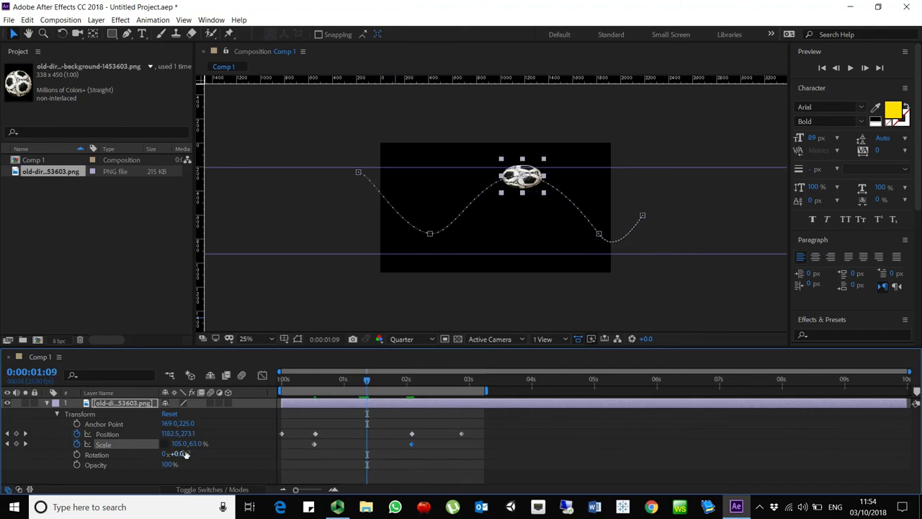
mouse_move(186, 449)
left_mouse_down()
mouse_move(177, 450)
mouse_move(222, 444)
mouse_move(172, 444)
left_mouse_up()
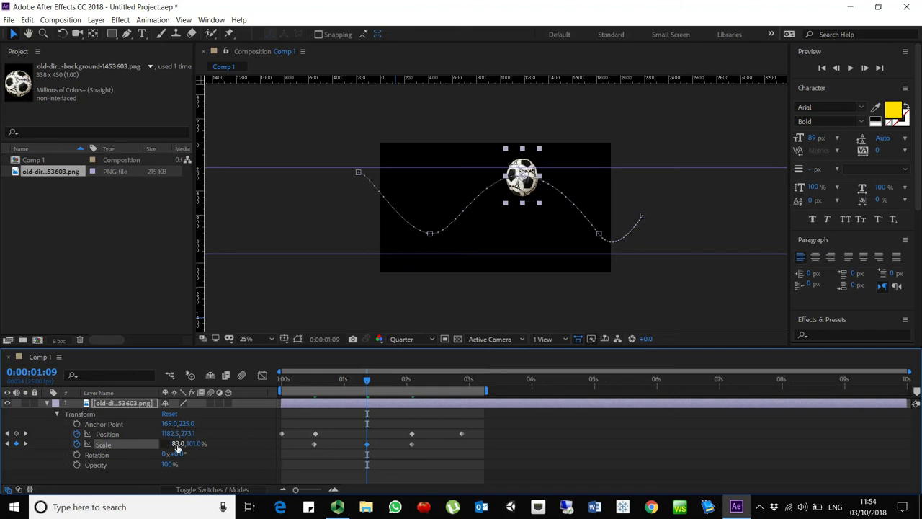
left_click(376, 444)
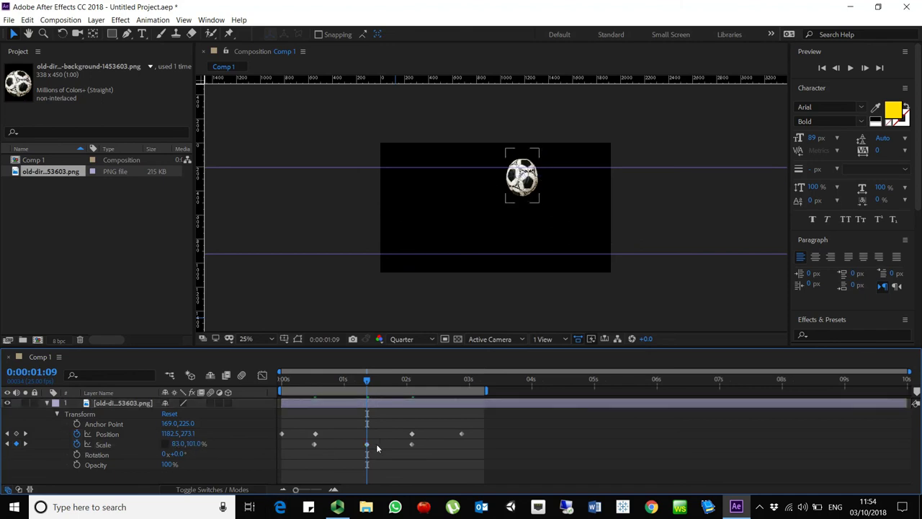
Step: Copy the stretched 83, 101% Scale keyframe to the work area's end and to 0:00:00:00, then play through the bounce
left_click(366, 445)
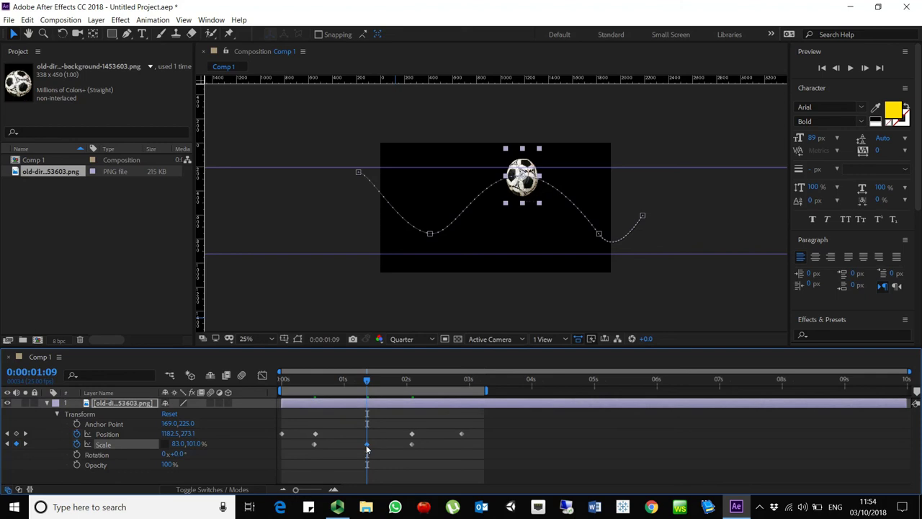
left_click_drag(435, 379, 274, 383)
key("ctrl+v")
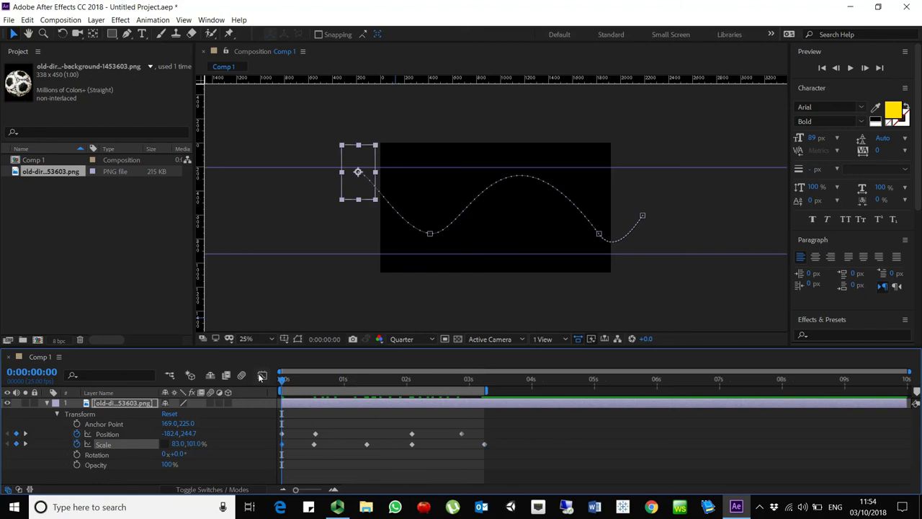
left_click_drag(295, 377, 268, 424)
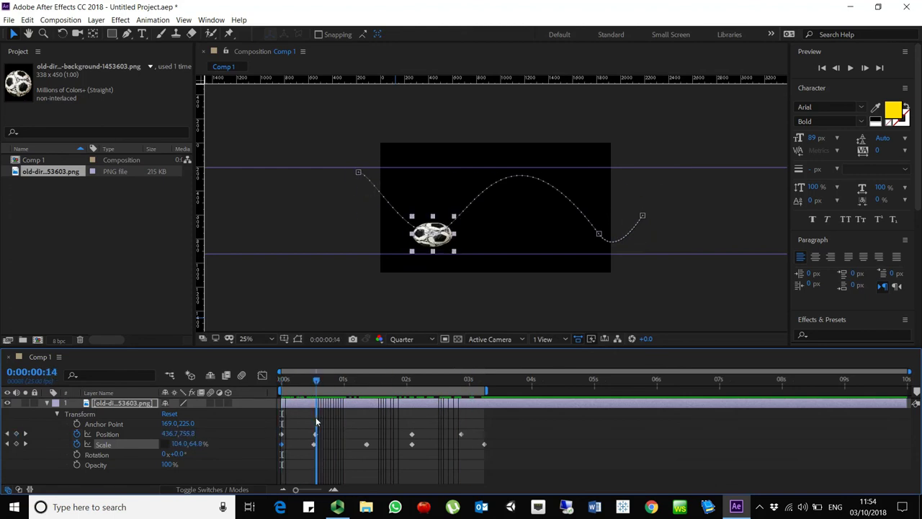
Step: Set the temporal interpolation of all the ball's Position and Scale keyframes to Bezier
left_click_drag(527, 426, 269, 470)
right_click(483, 443)
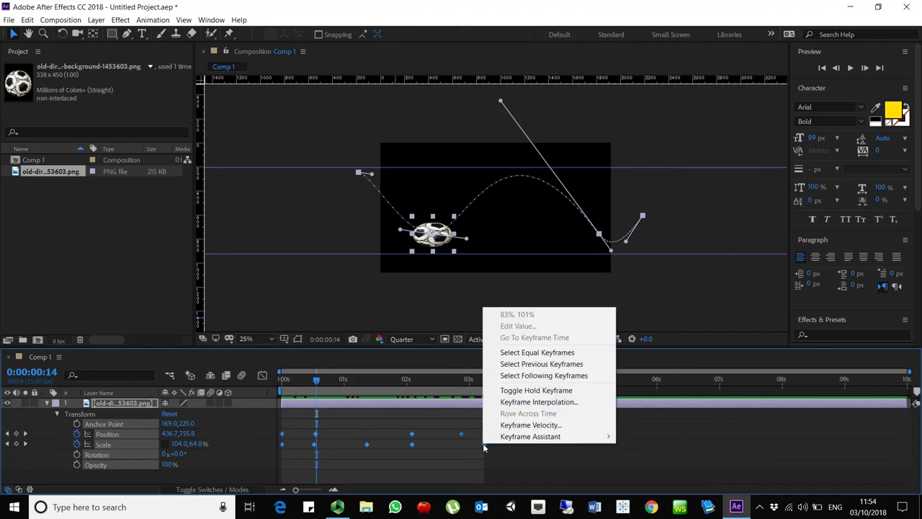
mouse_move(545, 439)
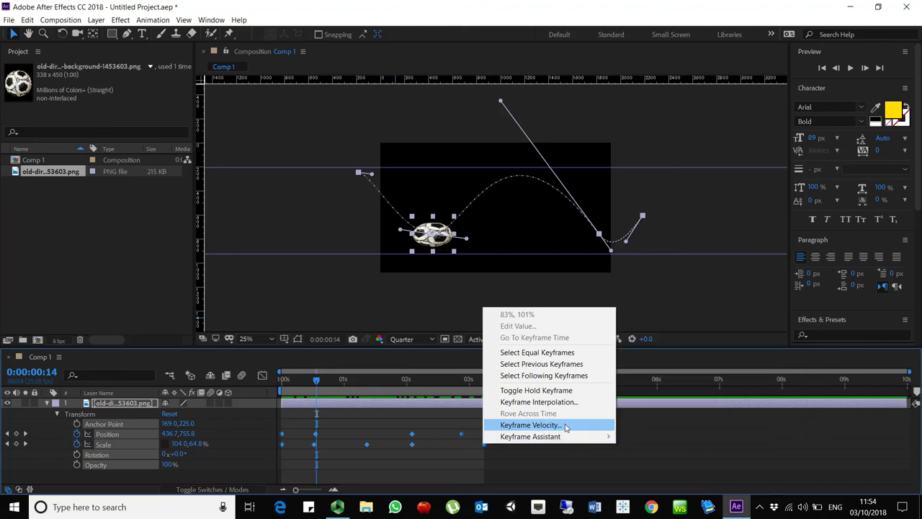
left_click(559, 402)
left_click(150, 33)
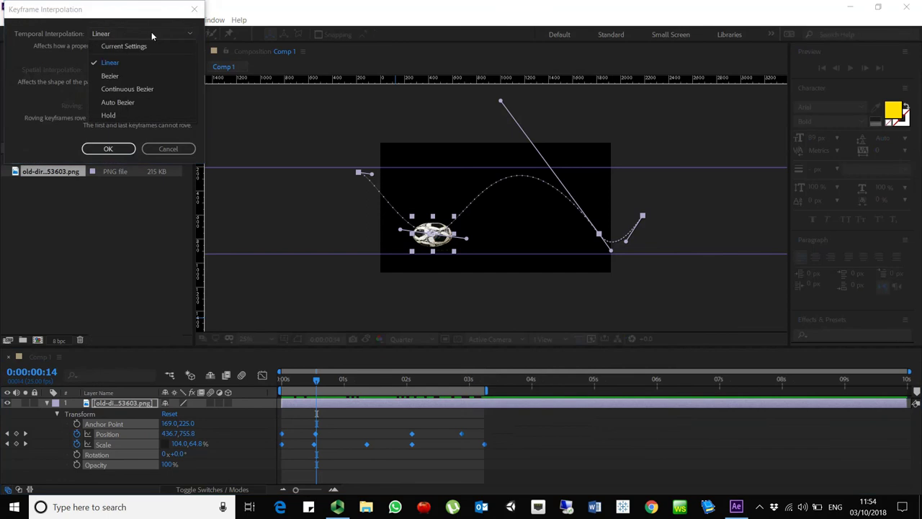
left_click(150, 79)
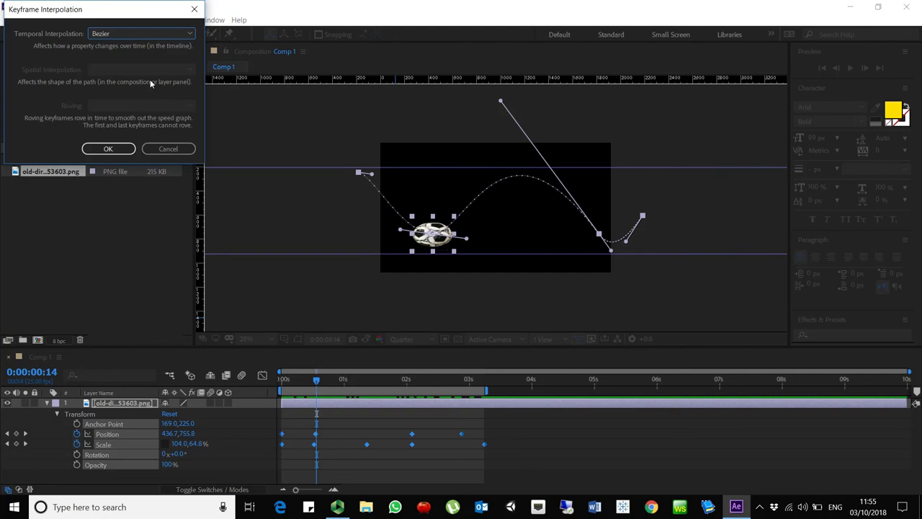
left_click(124, 150)
left_click(529, 430)
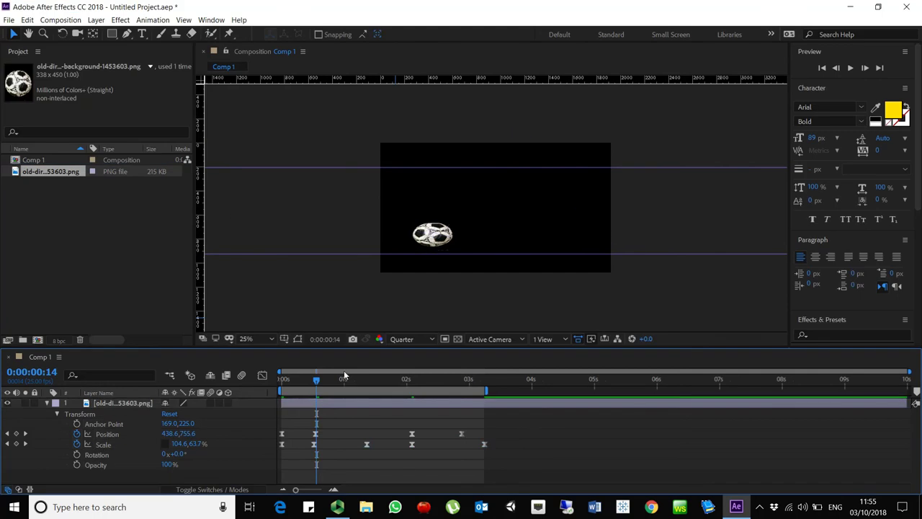
Step: Lower the ball's first ground contact at 0:00:00:13 to about (392, 830) after comparing it with the second bounce
mouse_move(321, 379)
left_mouse_down()
mouse_move(282, 379)
mouse_move(315, 381)
left_mouse_up()
left_click(315, 380)
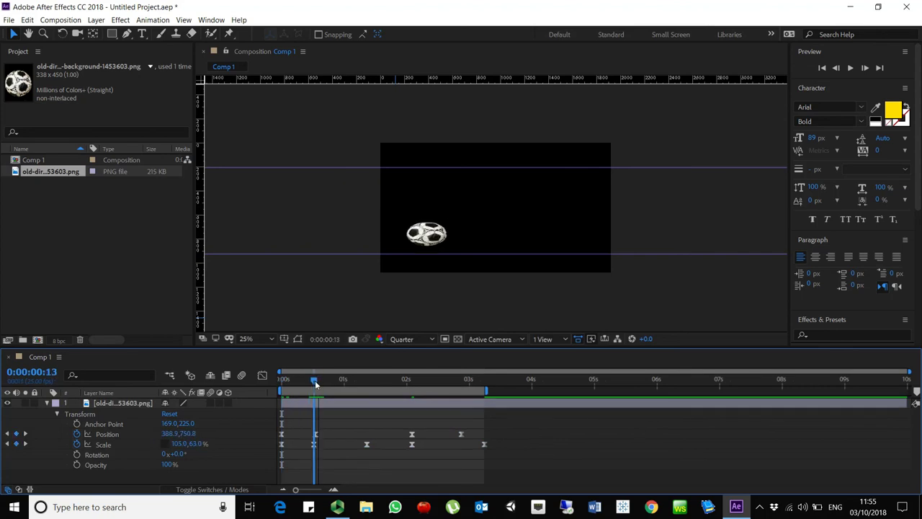
left_click(26, 434)
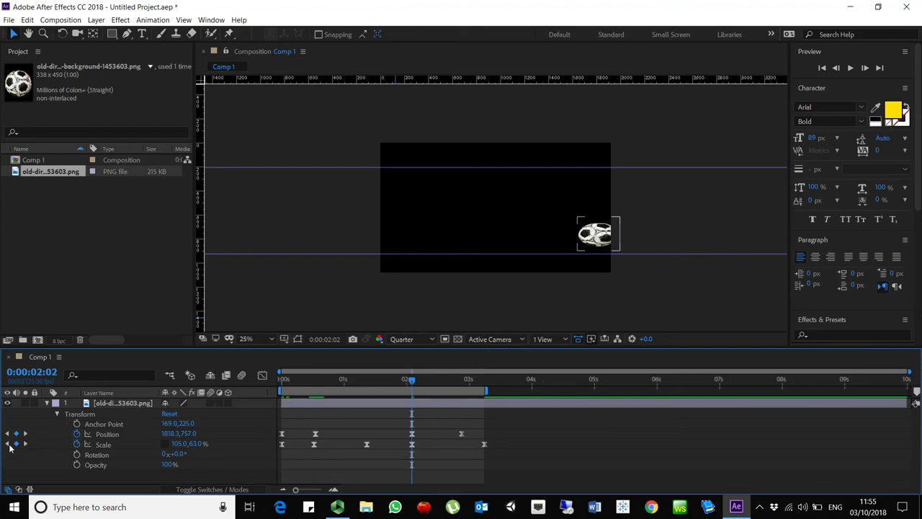
left_click(8, 434)
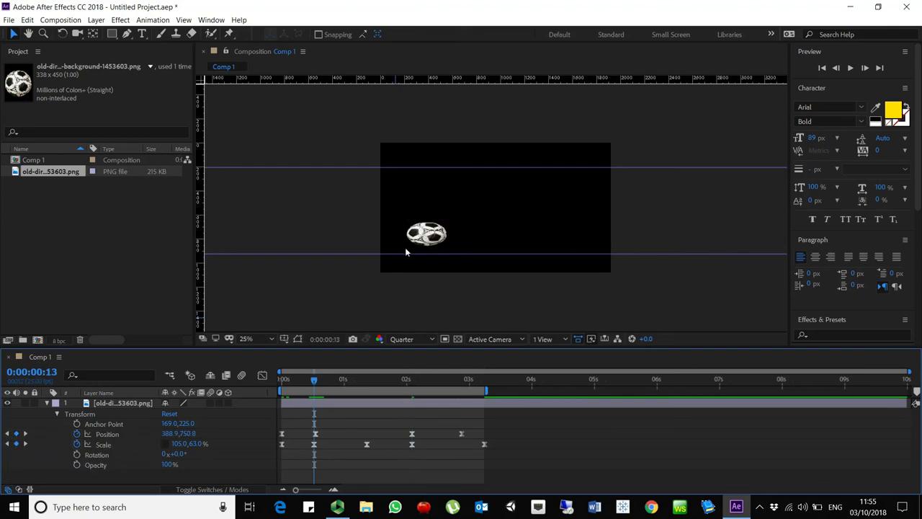
left_click(106, 434)
mouse_move(427, 246)
left_mouse_down()
mouse_move(428, 236)
mouse_move(430, 246)
left_mouse_up()
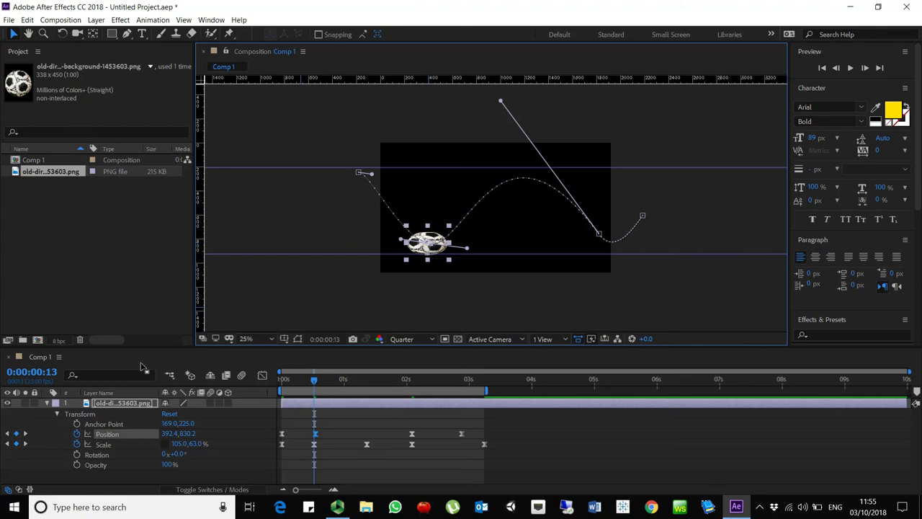
Step: Lower the ball's second bounce Position keyframe at 0:00:02:02 to (1818.3, 825) and play through the bounce
left_click(25, 435)
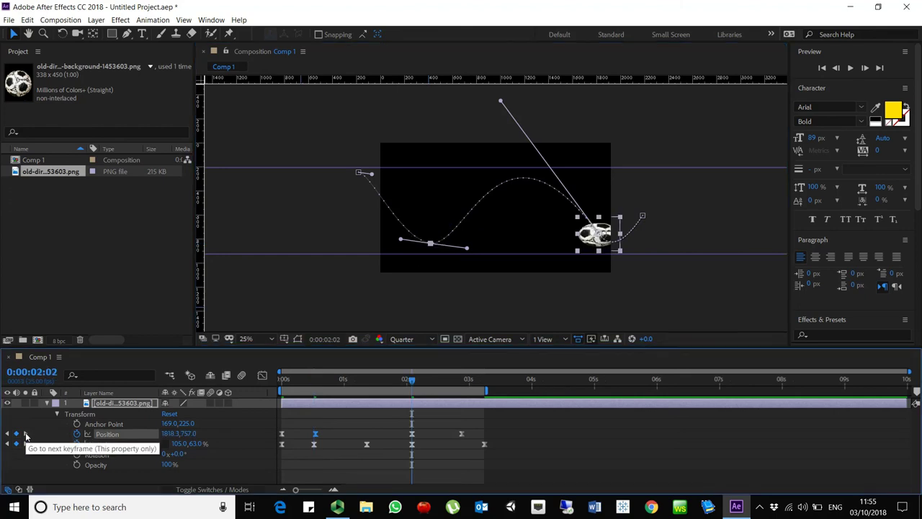
key("Down")
key("Down")
key("Down")
key("Down")
key("Down")
key("Down")
key("Down")
key("Down")
key("Down")
key("Down")
key("Down")
key("Down")
key("Down")
key("Down")
key("Down")
key("Down")
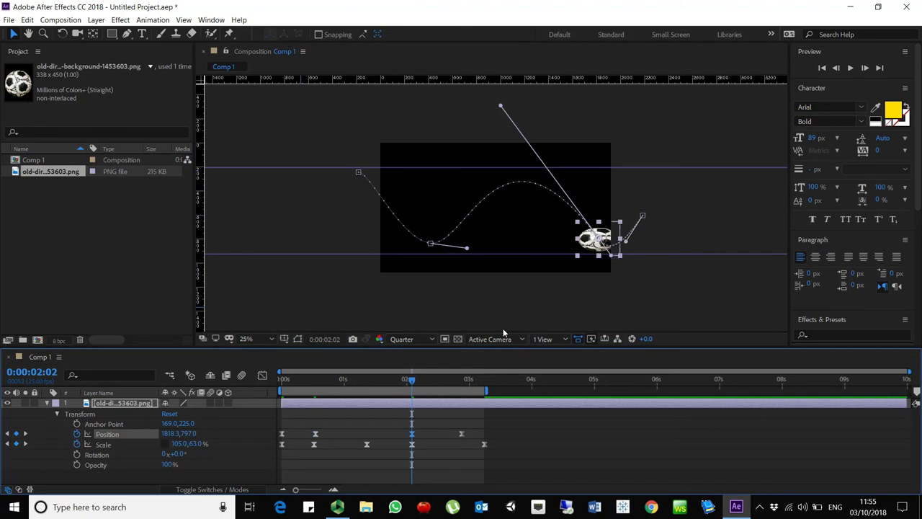
key("Down")
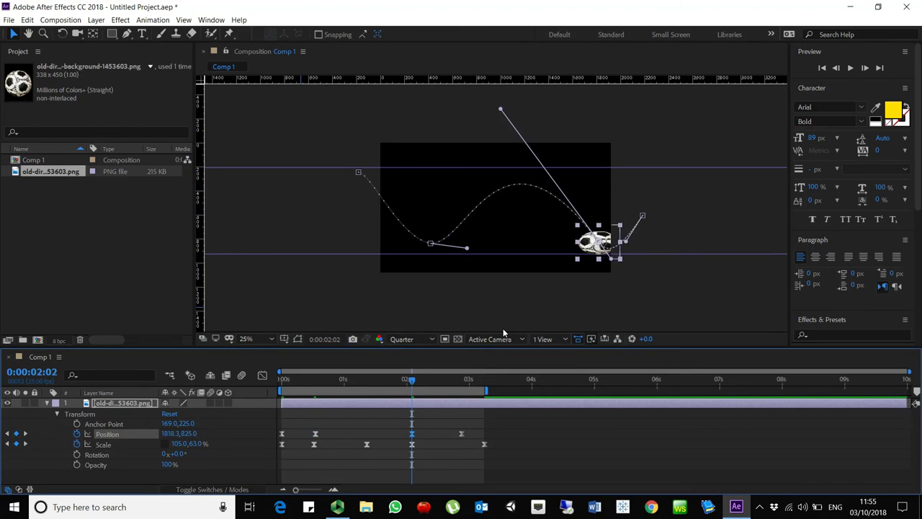
key("space")
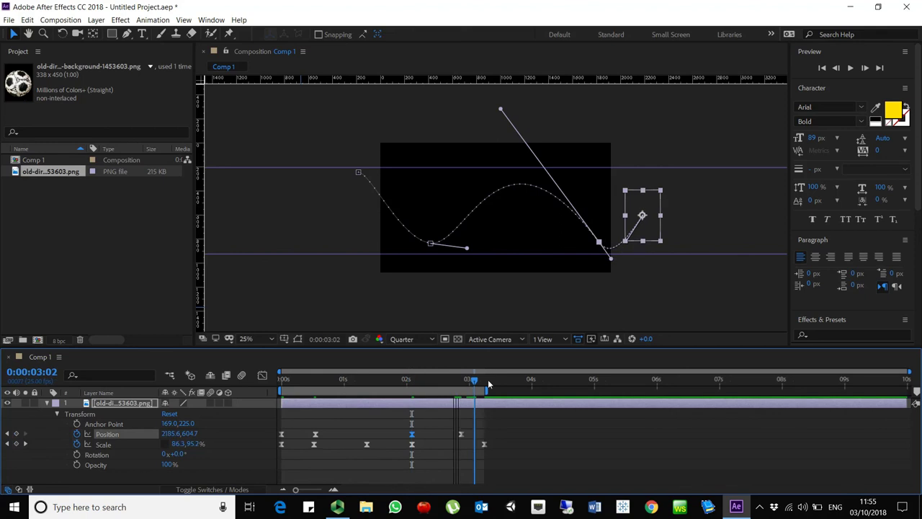
key("space")
left_click_drag(399, 388, 457, 425)
Step: Enable motion blur for the ball layer and the composition, and preview the animation from 0:00:00:00
key("Home")
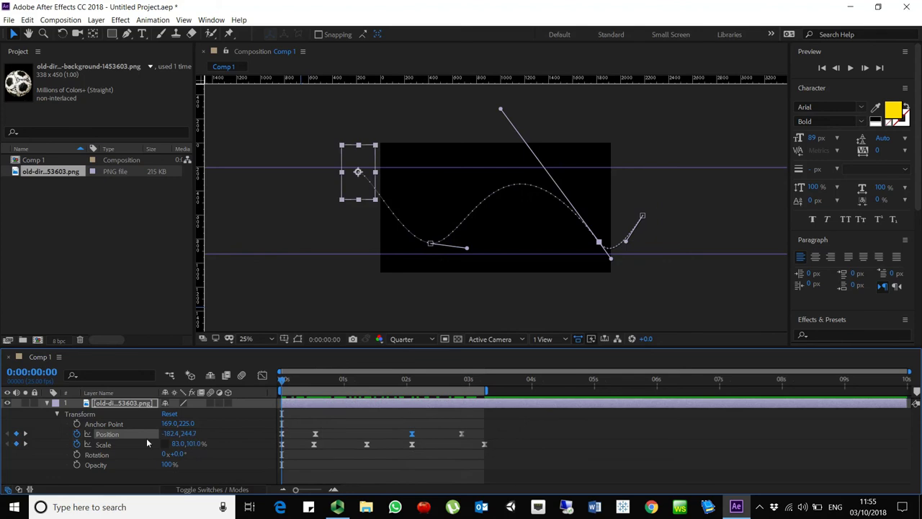
left_click(210, 403)
left_click(241, 376)
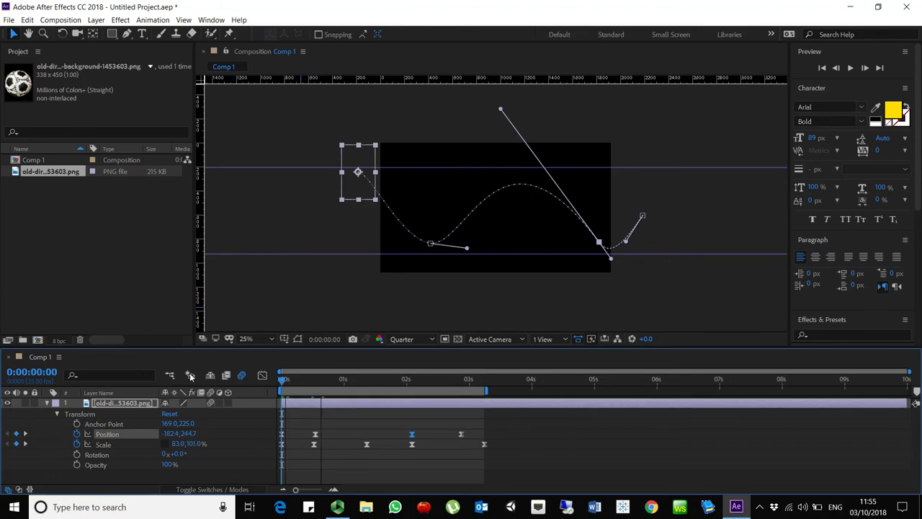
key("space")
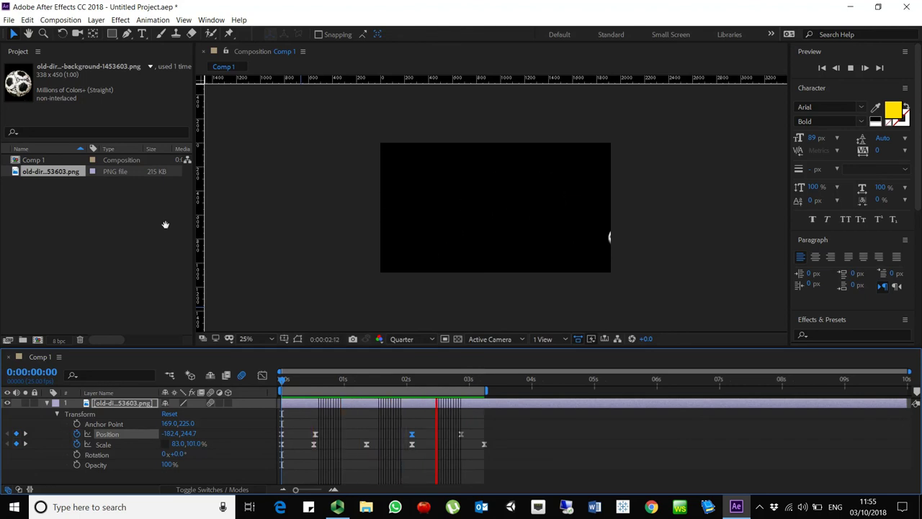
key("space")
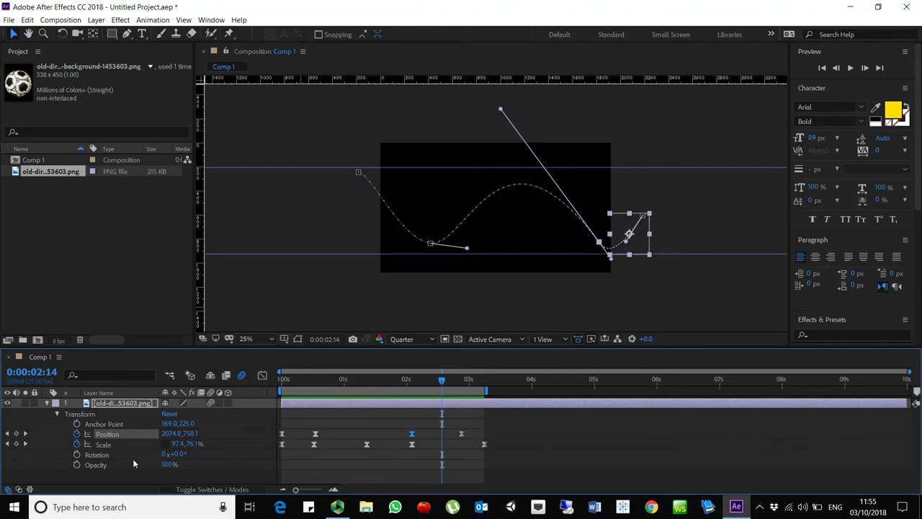
left_click(228, 463)
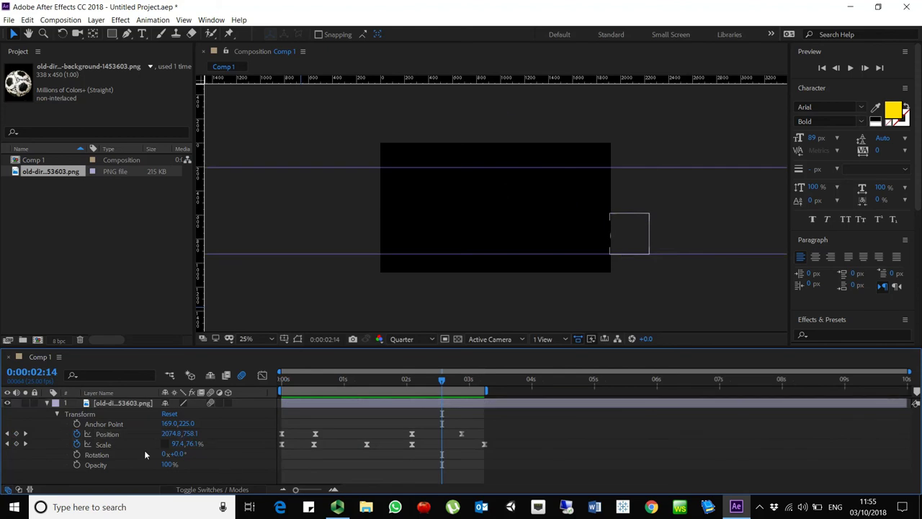
Step: Show the ball's Position speed graph in the Graph Editor, enlarge its time scale and go to the first bounce at 0:00:00:13
left_click(109, 437)
left_click(262, 375)
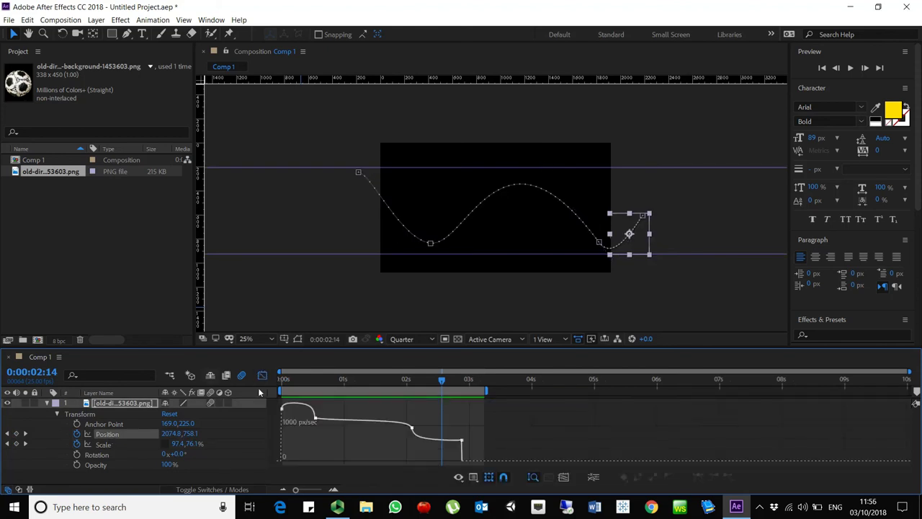
left_click_drag(296, 489, 315, 489)
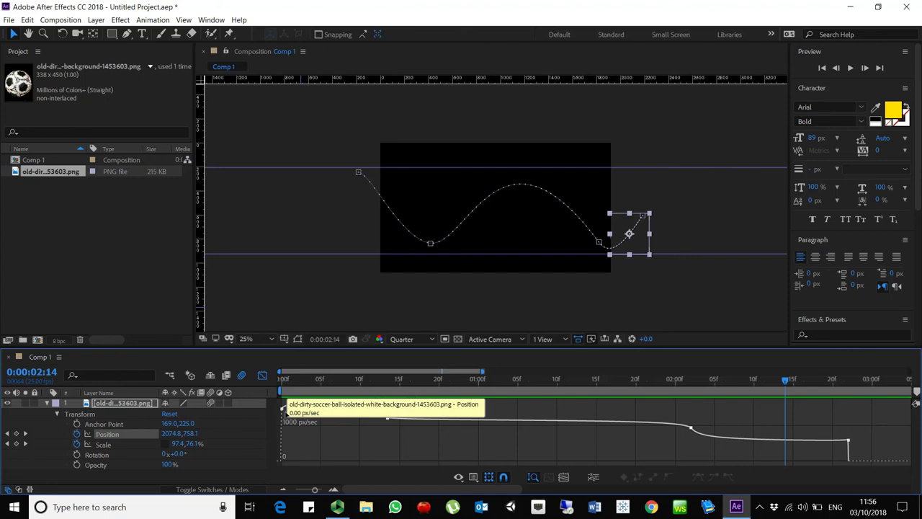
left_click_drag(333, 382, 383, 390)
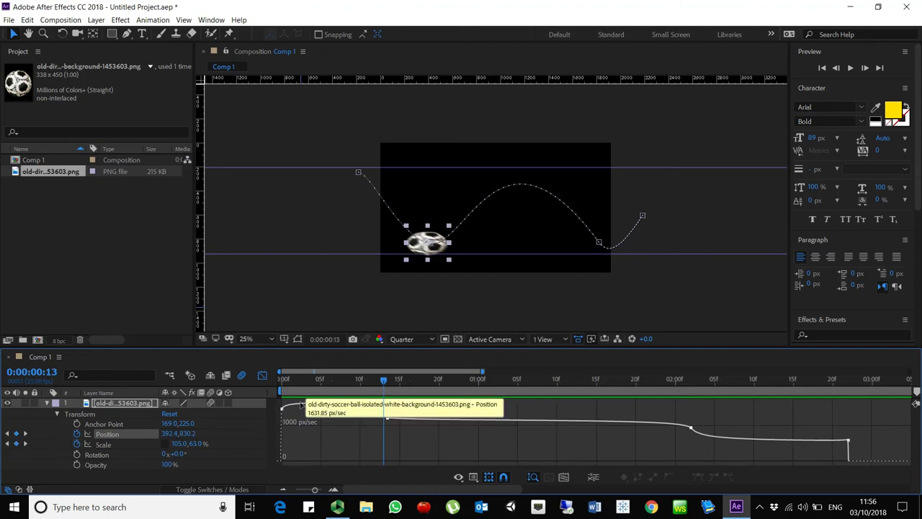
Step: Raise the incoming speed at the first bounce Position keyframe to about 2100 px/sec in an enlarged graph and scrub through the fall
double_click(376, 407)
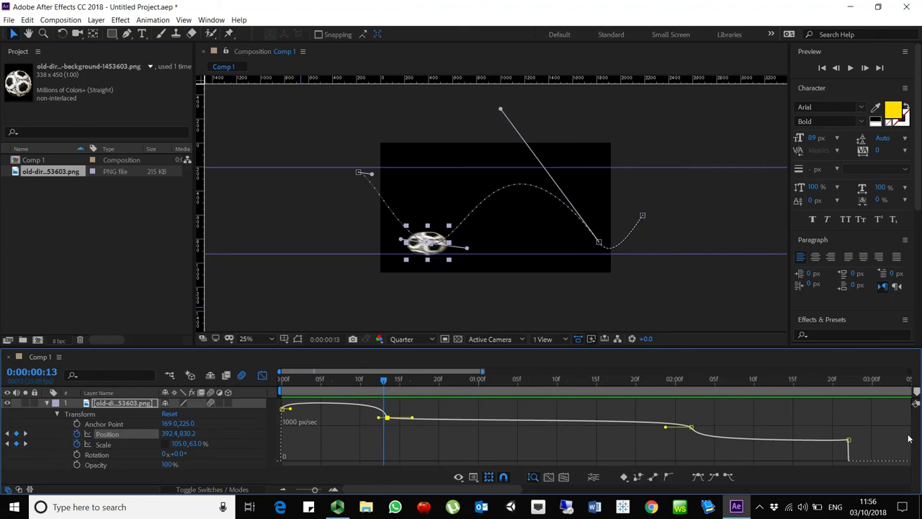
left_click_drag(749, 351, 729, 249)
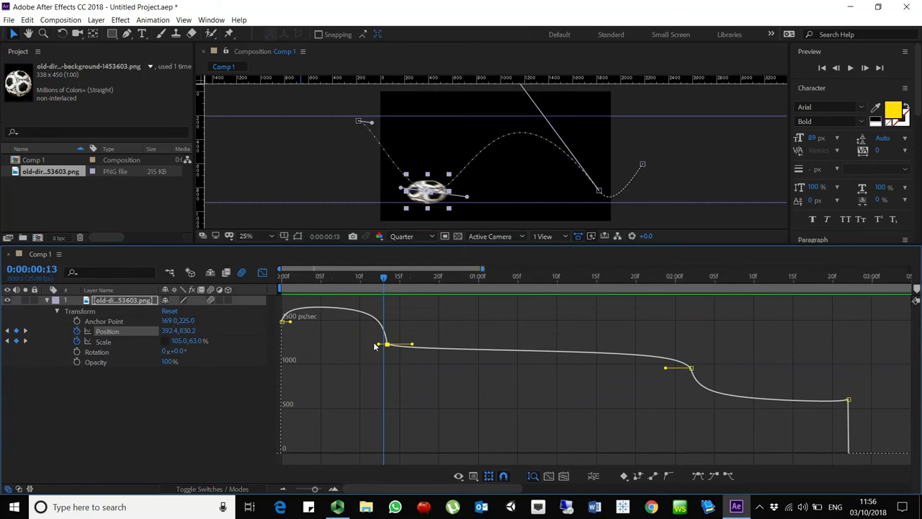
mouse_move(376, 346)
left_mouse_down()
mouse_move(371, 312)
mouse_move(380, 305)
mouse_move(341, 304)
mouse_move(364, 277)
mouse_move(337, 317)
mouse_move(366, 353)
mouse_move(372, 334)
left_mouse_up()
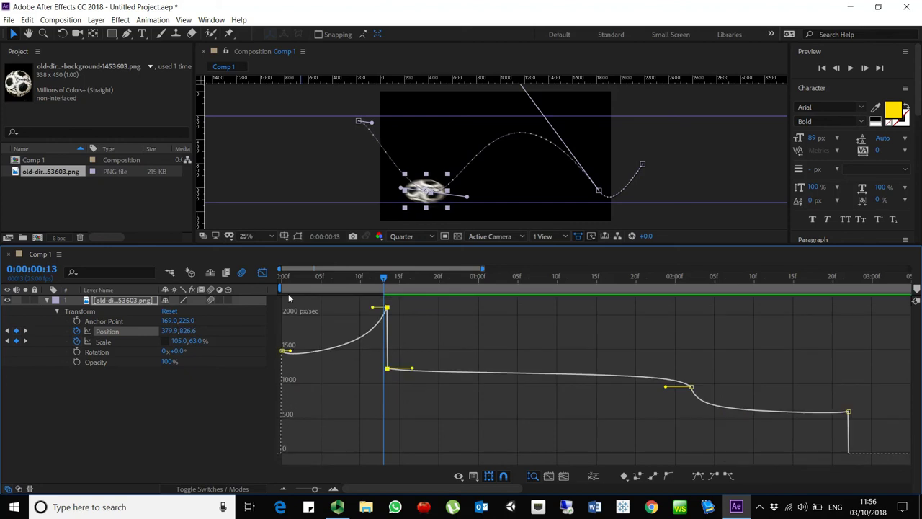
left_click_drag(287, 278, 384, 274)
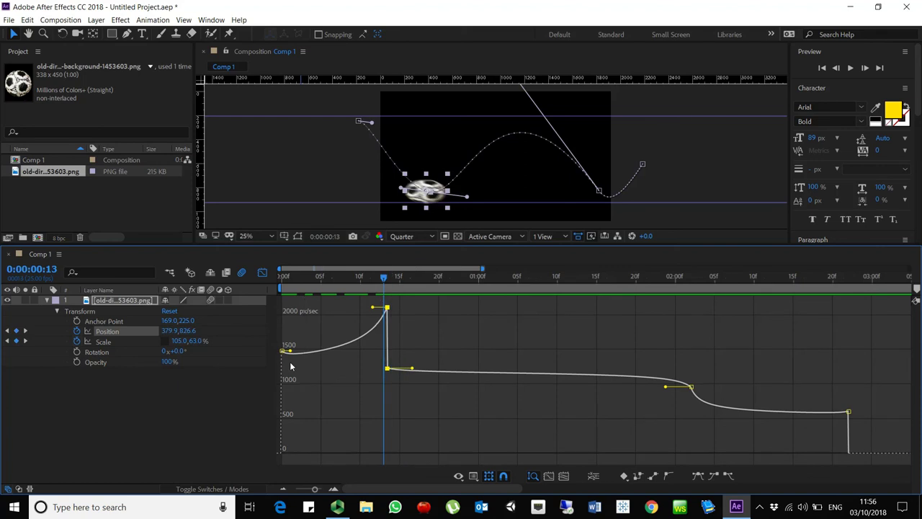